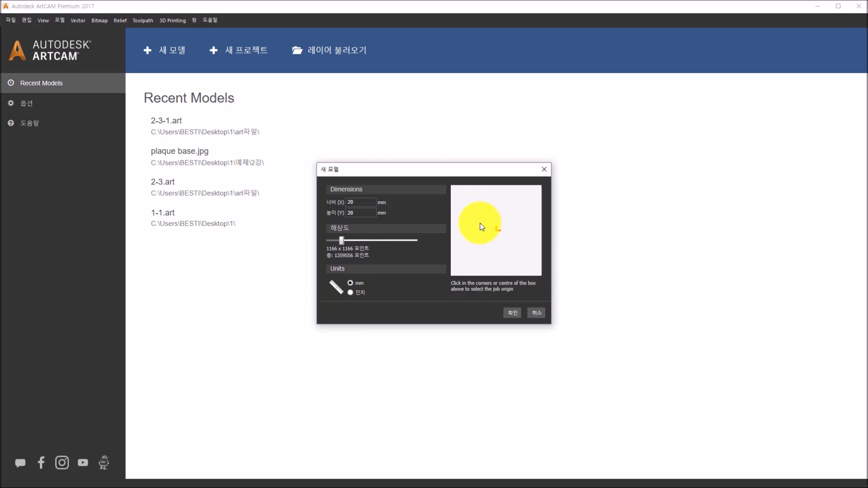
- Create the new 20 × 20 mm model at 1166 × 1166 points with its origin at the centre
{"action": "left_click", "coordinate": [514, 313]}
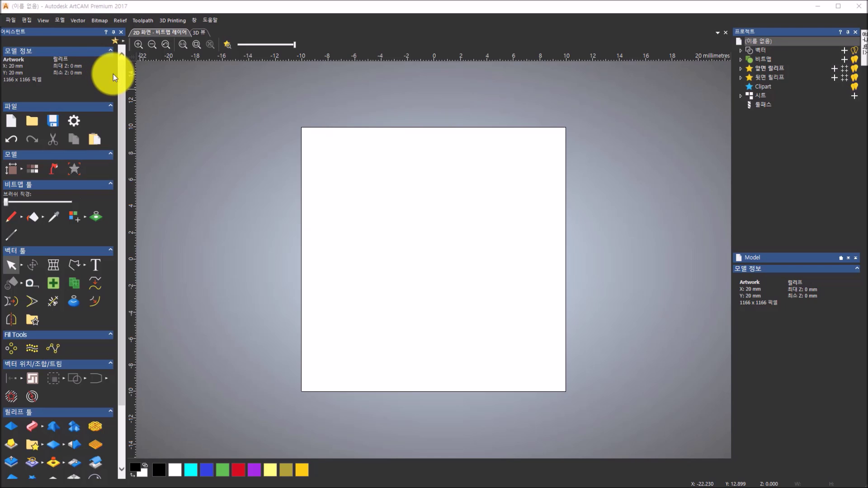
- Confirm a snap grid spacing of 1 and show the grid in the 2D view
{"action": "left_click", "coordinate": [51, 23]}
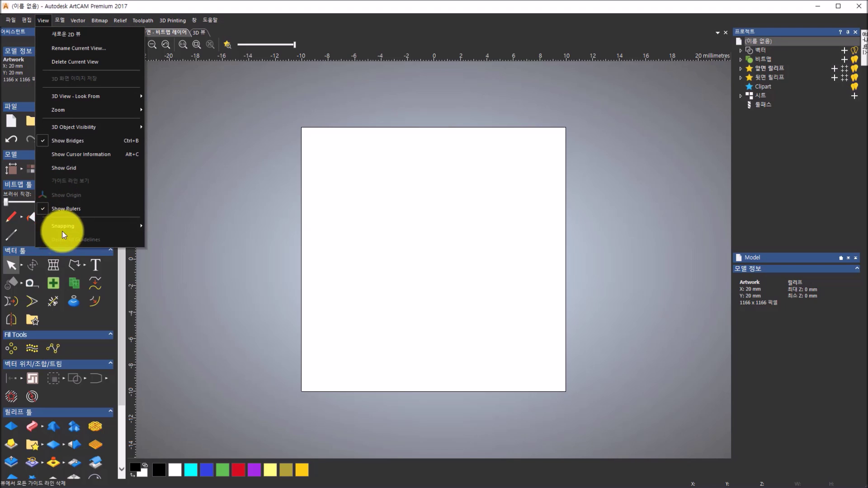
{"action": "mouse_move", "coordinate": [66, 232]}
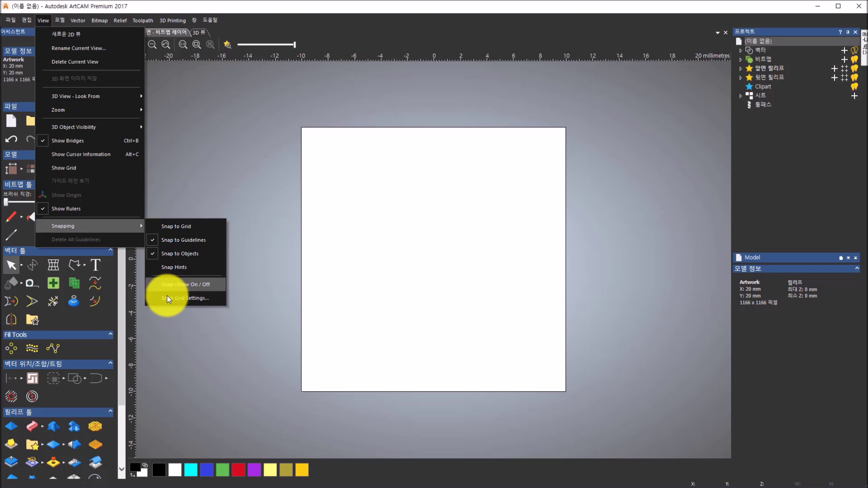
{"action": "left_click", "coordinate": [212, 297]}
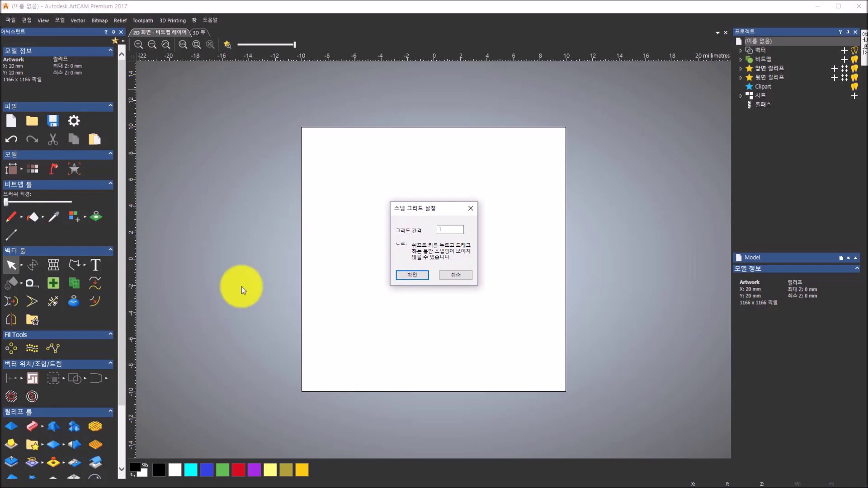
{"action": "left_click", "coordinate": [455, 231]}
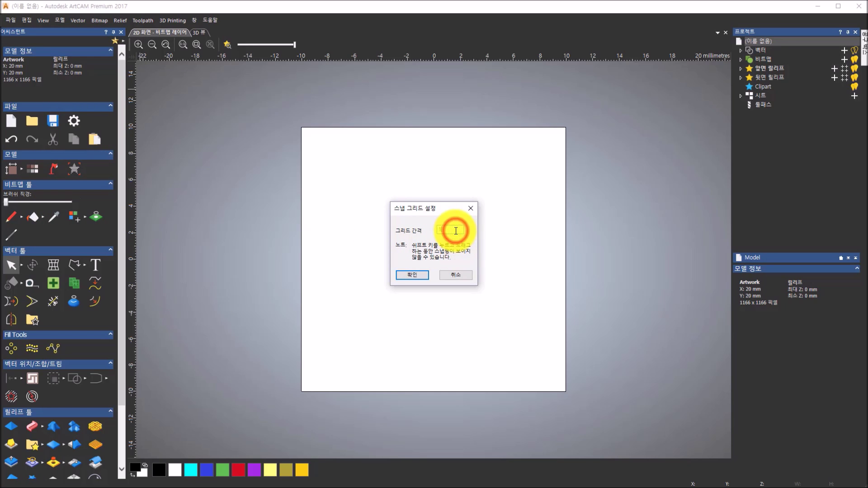
{"action": "left_click", "coordinate": [411, 274]}
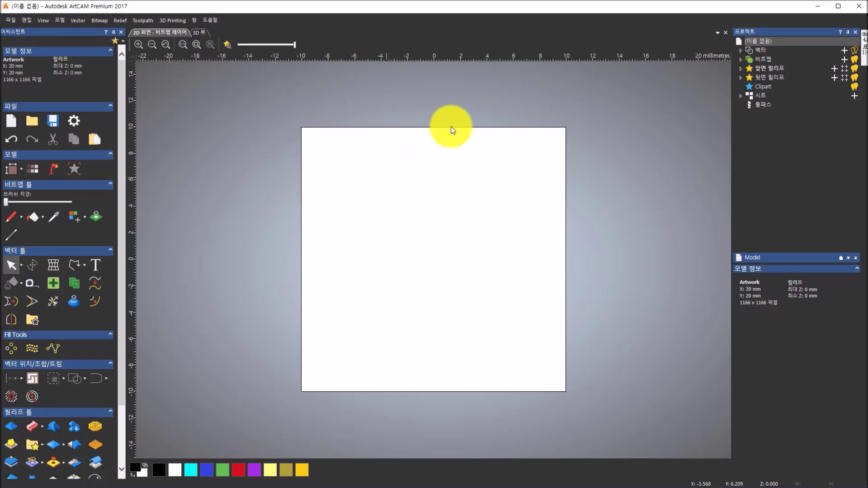
{"action": "left_click", "coordinate": [48, 23]}
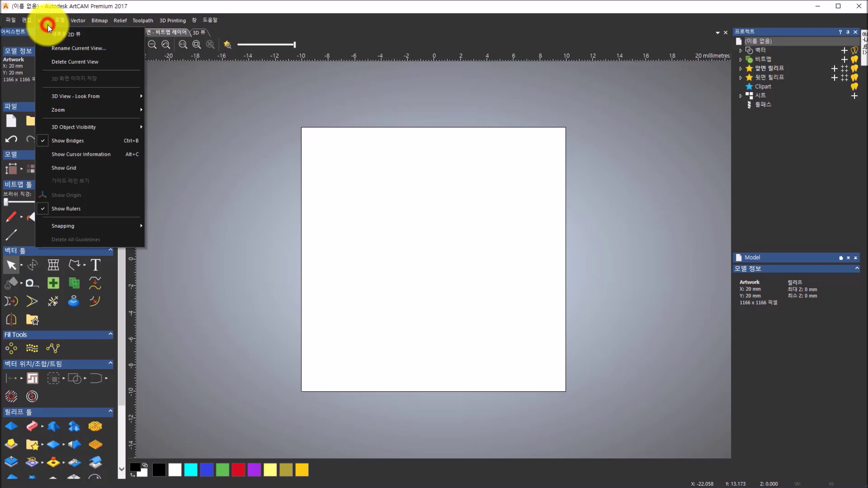
{"action": "left_click", "coordinate": [61, 167]}
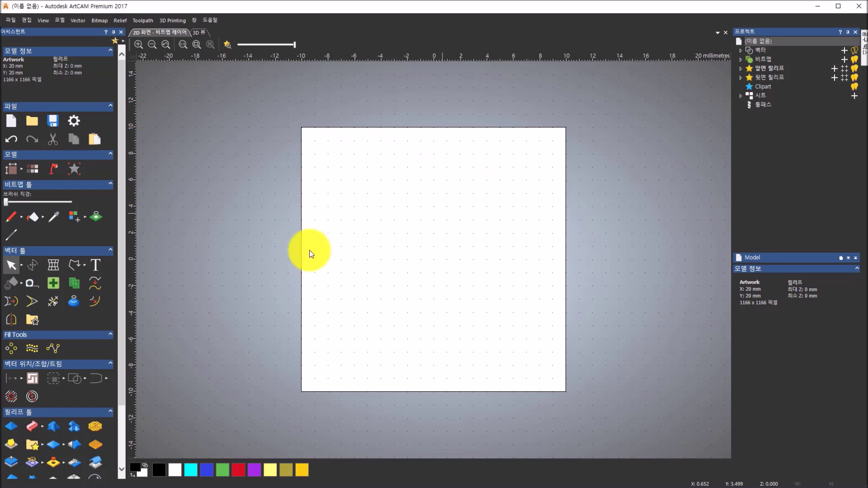
- Draw a closed triangular polyline about 9.6 × 4.3 mm in the upper part of the model without grid snapping
{"action": "left_click", "coordinate": [83, 264]}
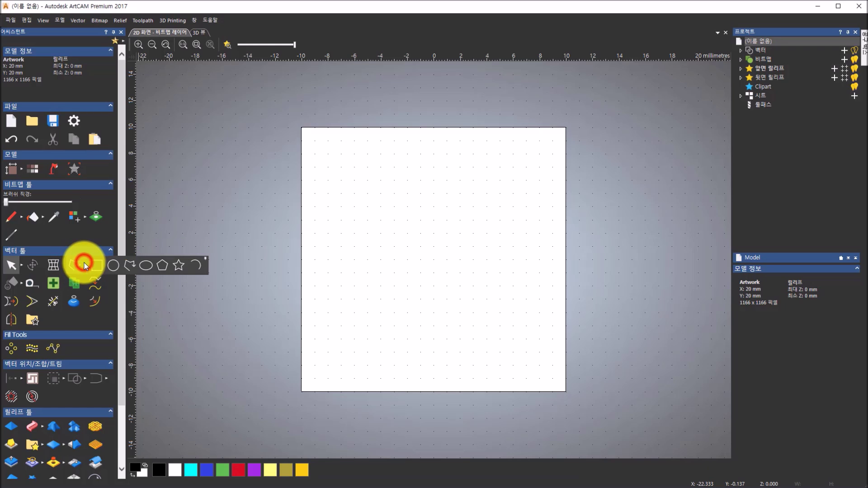
{"action": "left_click", "coordinate": [134, 263]}
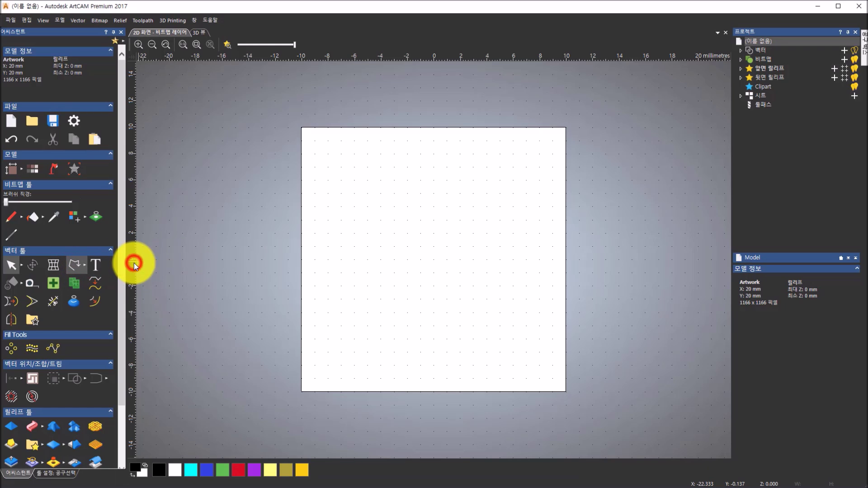
{"action": "scroll", "coordinate": [376, 129], "scroll_direction": "up", "scroll_amount": 2}
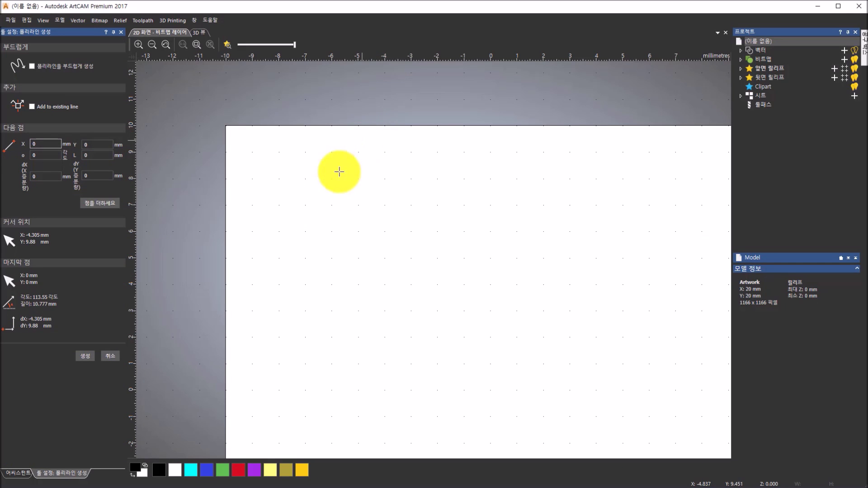
{"action": "left_click", "coordinate": [298, 221]}
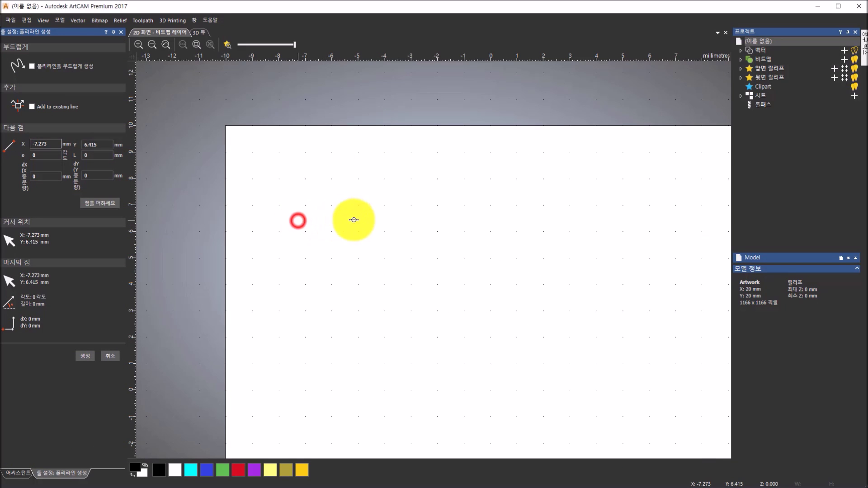
{"action": "left_click", "coordinate": [506, 185]}
{"action": "double_click", "coordinate": [552, 297]}
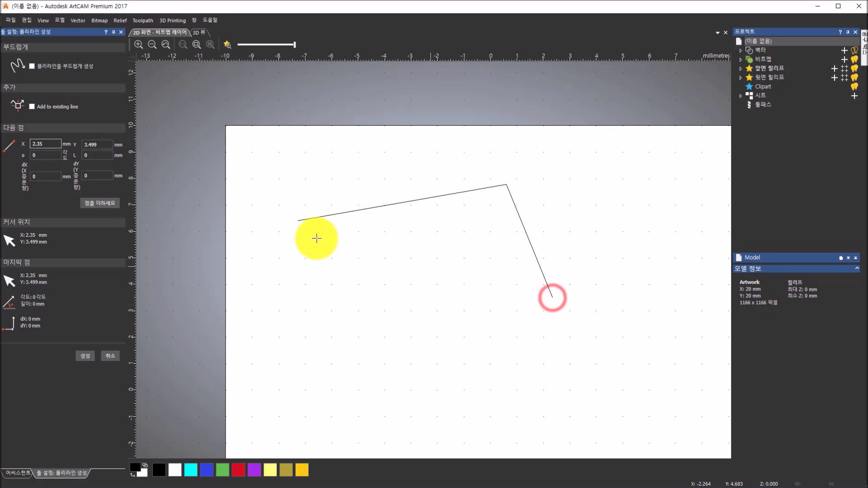
{"action": "left_click", "coordinate": [297, 221]}
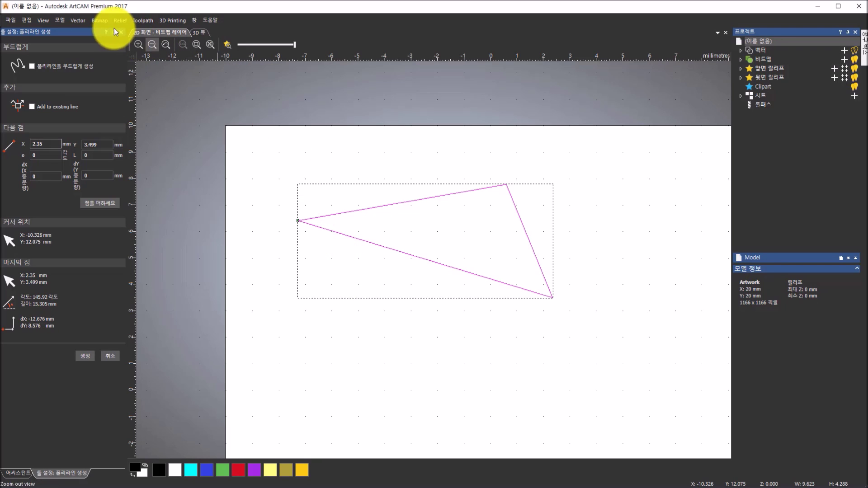
- Turn on Snap to Grid and leave the polyline tool
{"action": "left_click", "coordinate": [44, 20]}
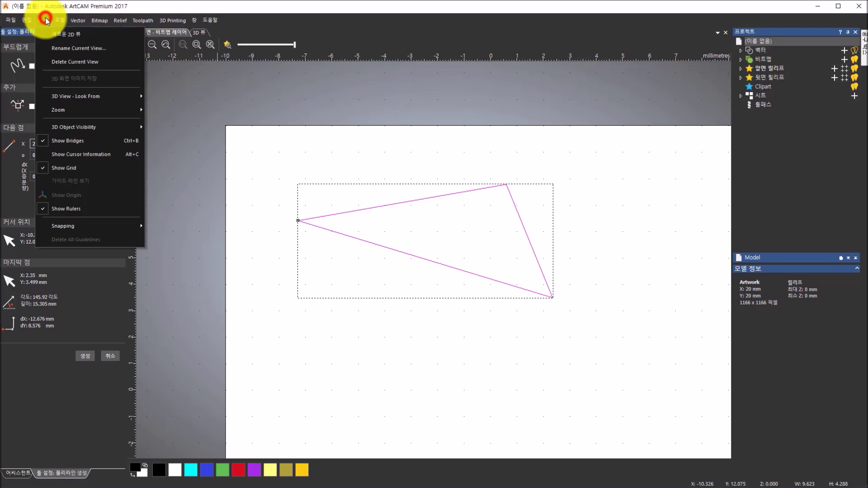
{"action": "left_click", "coordinate": [58, 226]}
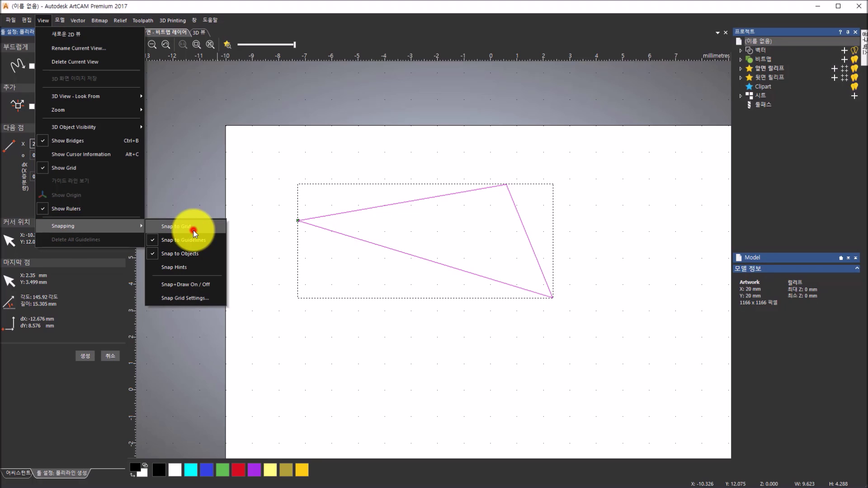
{"action": "left_click", "coordinate": [194, 230]}
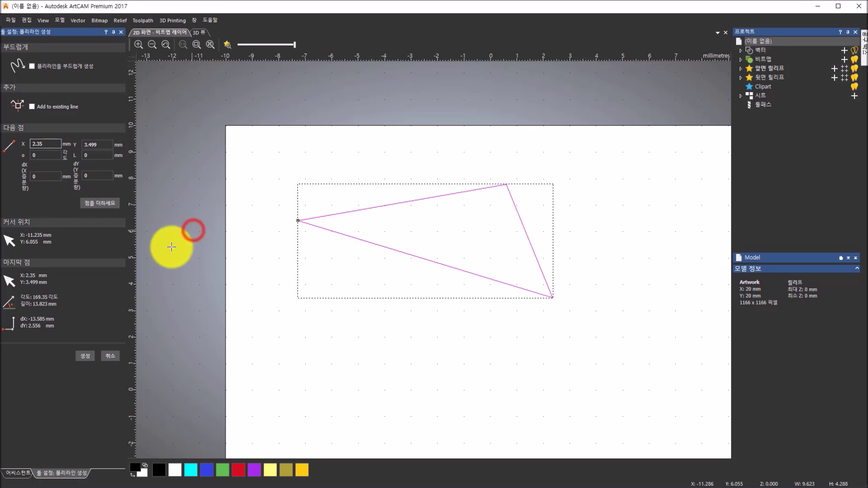
{"action": "left_click", "coordinate": [109, 357]}
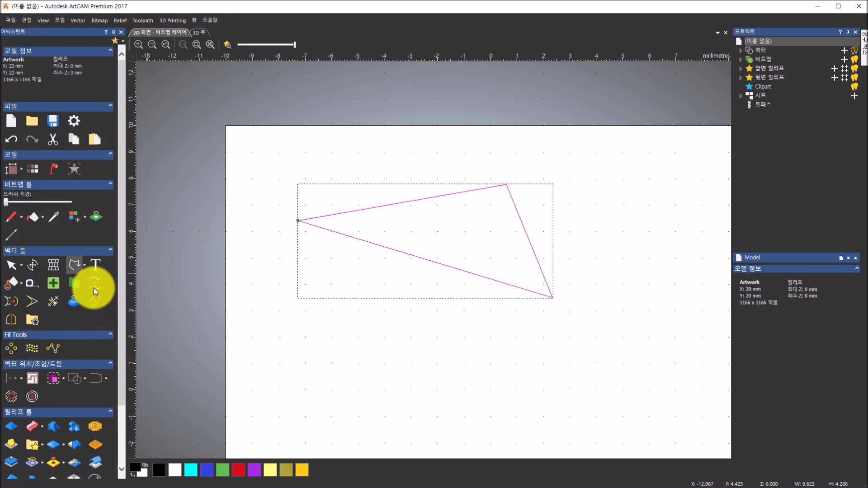
- Draw a closed nine-point polyline about 13 × 5 mm below the triangle, starting at X -6, Y 0 and snapping to grid points
{"action": "left_click", "coordinate": [76, 265]}
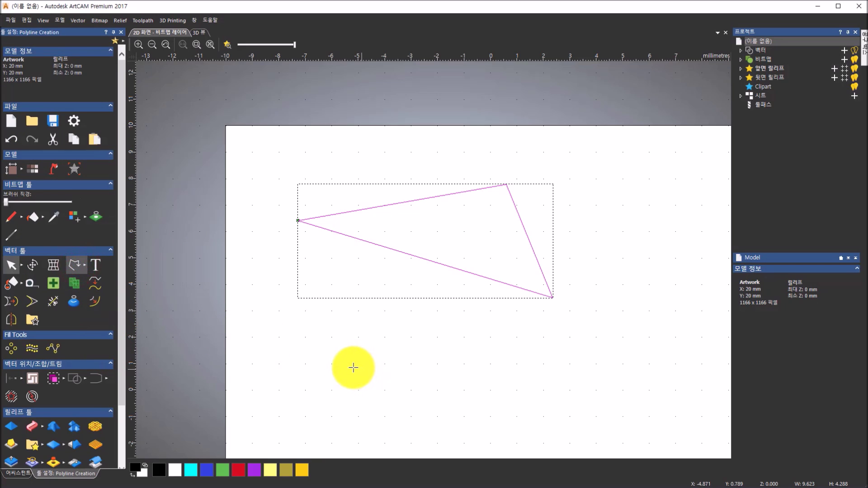
{"action": "left_click", "coordinate": [341, 378]}
{"action": "left_click", "coordinate": [340, 374]}
{"action": "left_click", "coordinate": [453, 376]}
{"action": "left_click", "coordinate": [546, 406]}
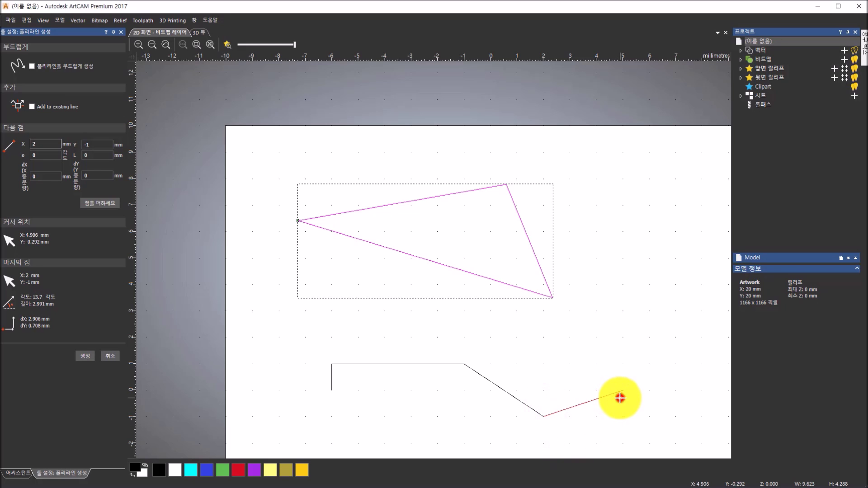
{"action": "left_click", "coordinate": [620, 398]}
{"action": "left_click", "coordinate": [657, 397]}
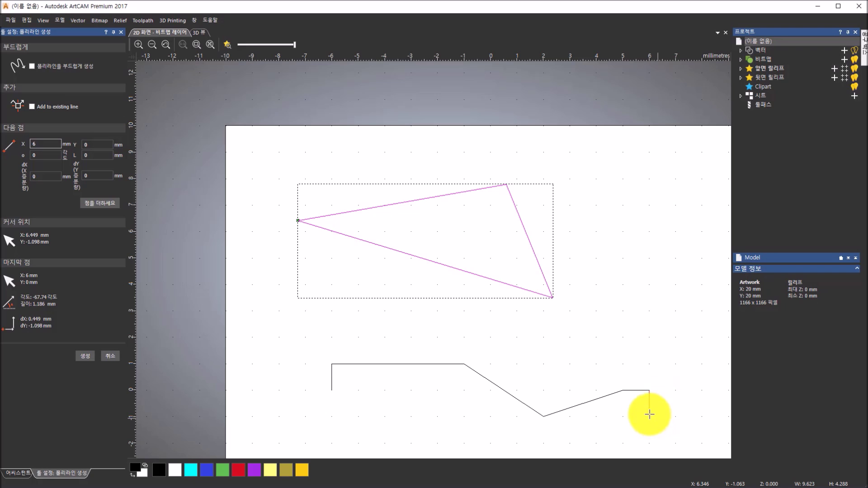
{"action": "scroll", "coordinate": [645, 399], "scroll_direction": "down", "scroll_amount": 1}
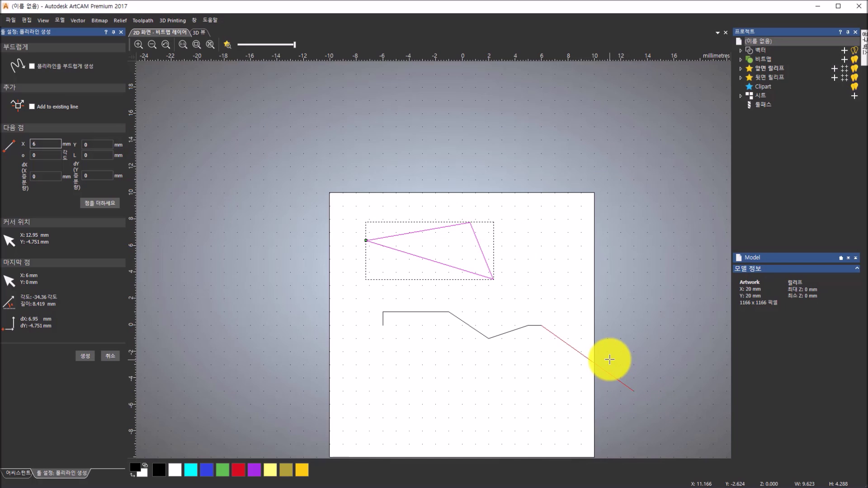
{"action": "left_click", "coordinate": [555, 352]}
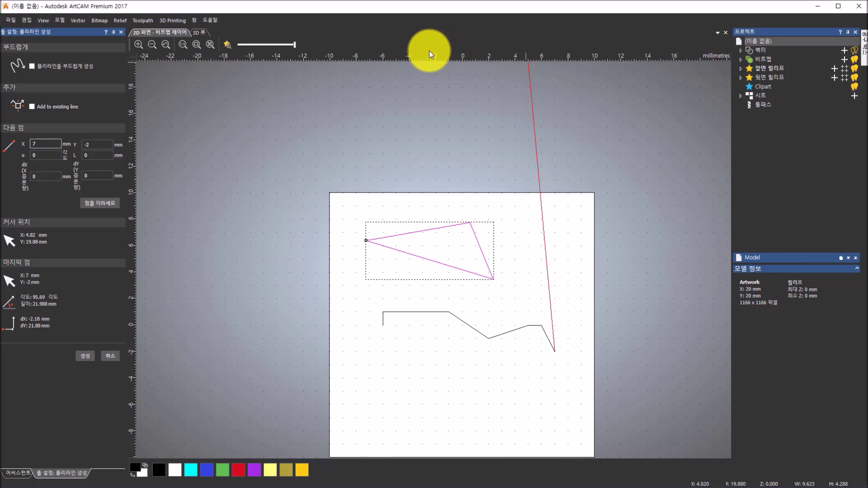
{"action": "left_click", "coordinate": [486, 379]}
{"action": "left_click", "coordinate": [407, 378]}
{"action": "left_click", "coordinate": [382, 325]}
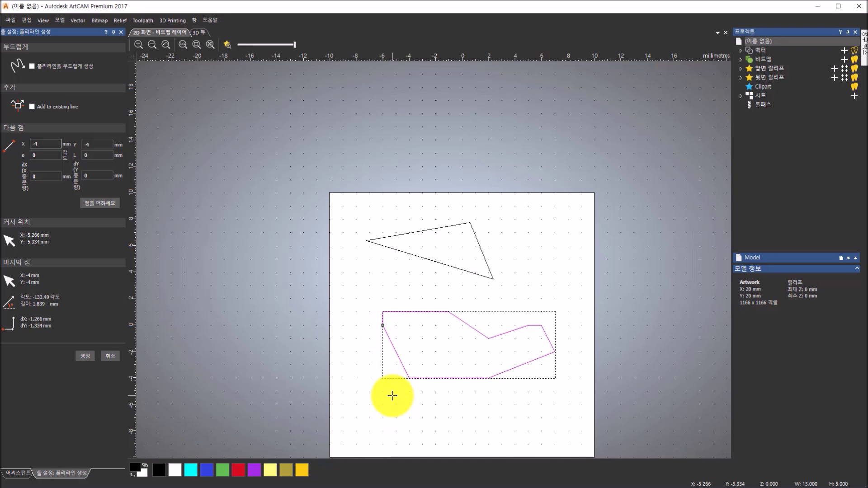
{"action": "key", "text": "Escape"}
- Delete both the triangle and the grid-snapped polygon
{"action": "left_click_drag", "start_coordinate": [316, 174], "coordinate": [611, 408]}
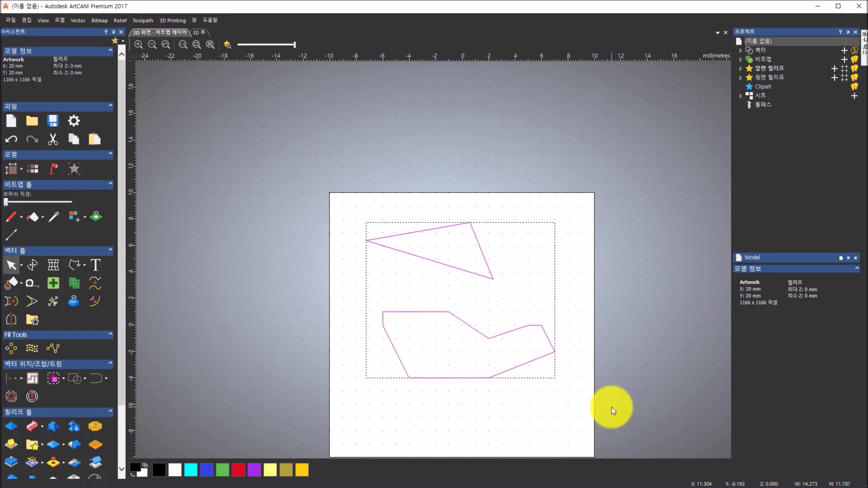
{"action": "key", "text": "Delete"}
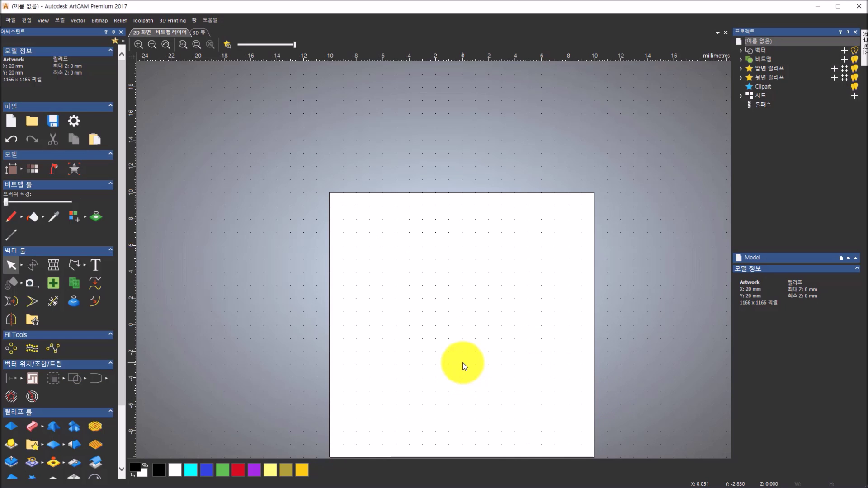
- Place a horizontal guideline across the centre of the model at Y 0
{"action": "scroll", "coordinate": [465, 367], "scroll_direction": "down", "scroll_amount": 1}
{"action": "scroll", "coordinate": [471, 370], "scroll_direction": "up", "scroll_amount": 1}
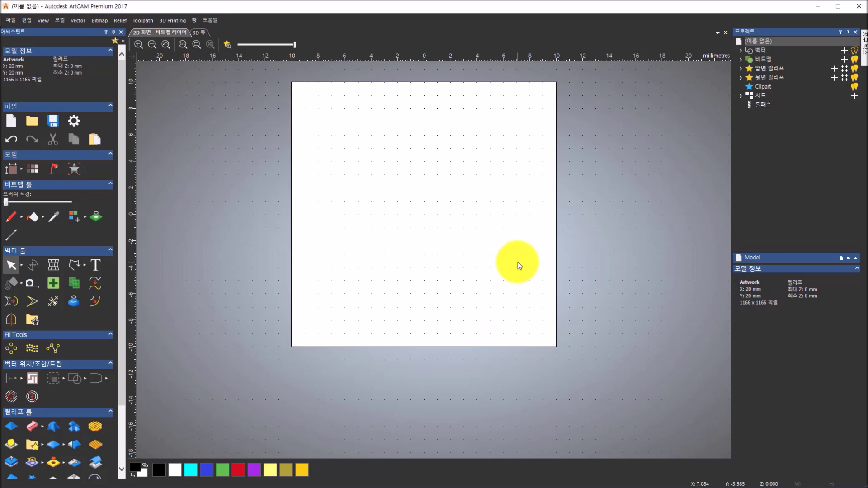
{"action": "left_click", "coordinate": [484, 57]}
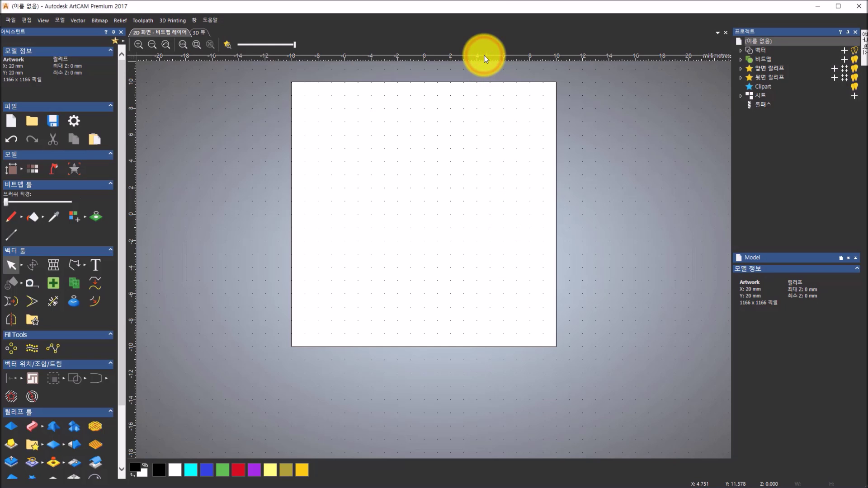
{"action": "left_click_drag", "start_coordinate": [484, 58], "coordinate": [481, 216]}
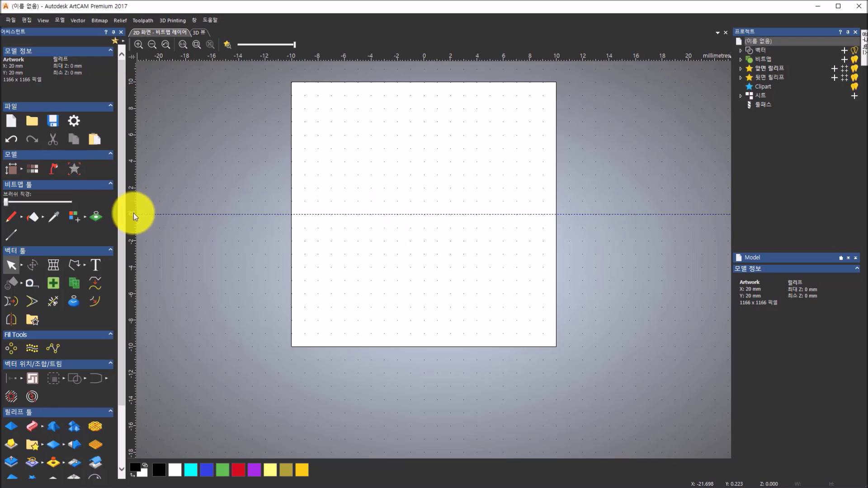
- Check the horizontal guideline's position settings and leave them as they are
{"action": "double_click", "coordinate": [415, 214]}
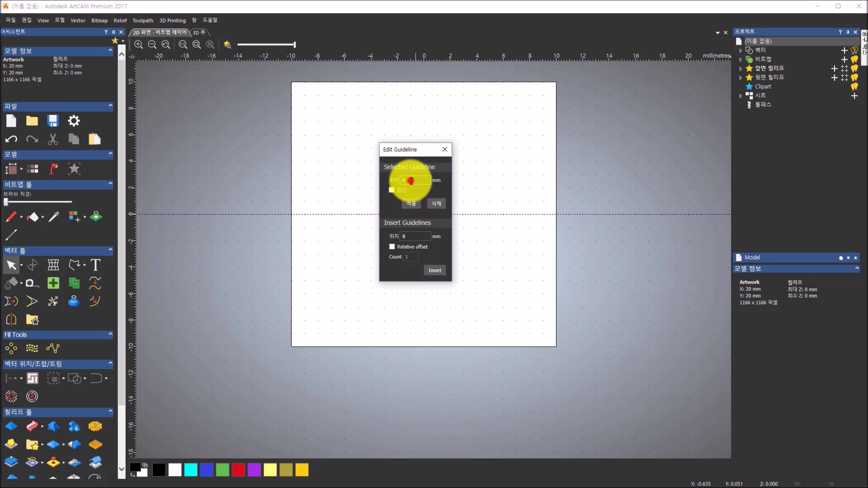
{"action": "left_click", "coordinate": [411, 181]}
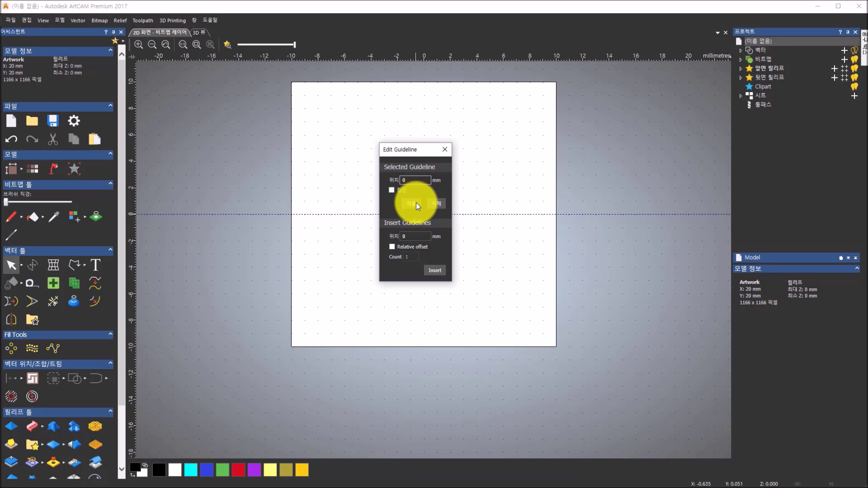
{"action": "left_click", "coordinate": [441, 148]}
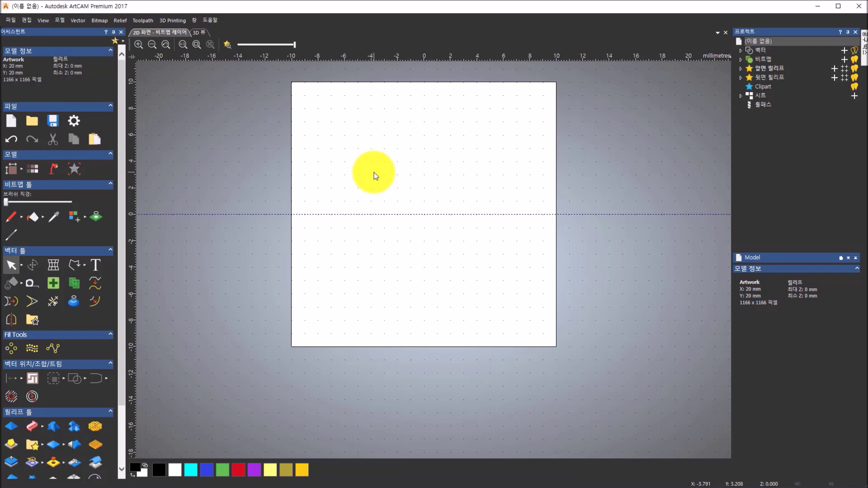
- Place a vertical guideline at X 0 and move it to X -2
{"action": "left_click", "coordinate": [131, 177]}
{"action": "left_click_drag", "start_coordinate": [131, 177], "coordinate": [419, 189]}
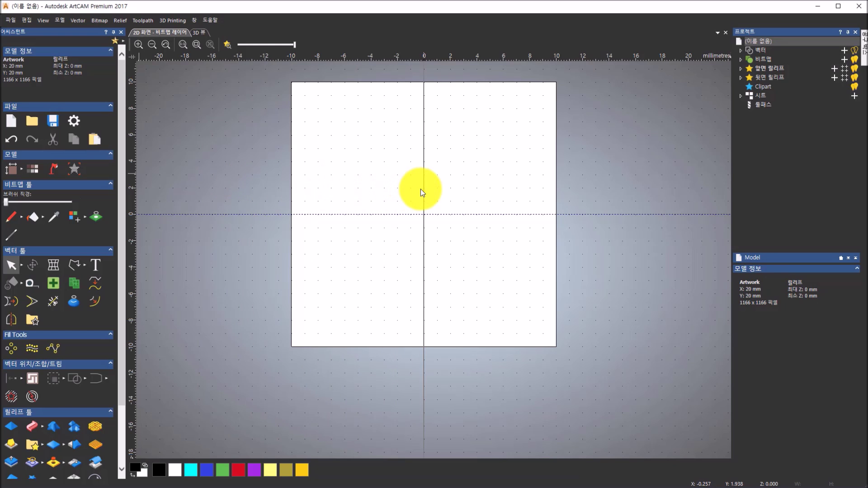
{"action": "left_click_drag", "start_coordinate": [421, 189], "coordinate": [391, 189]}
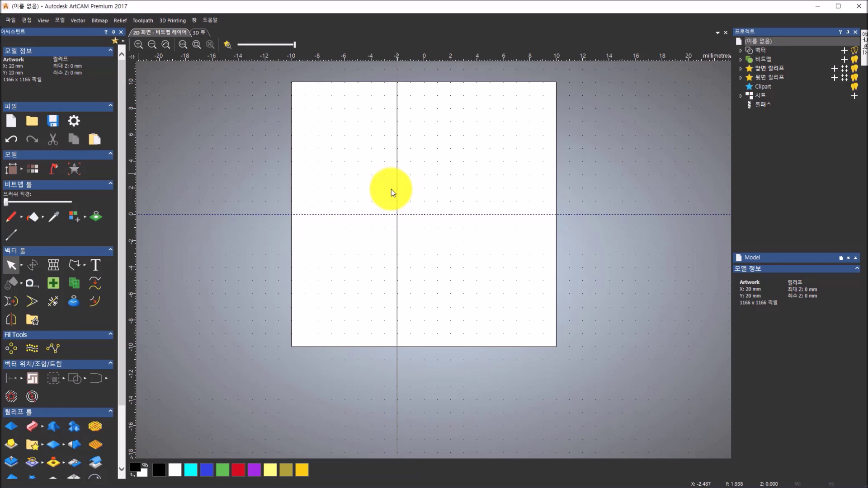
- Set the vertical guideline's position to 0 mm and apply the change
{"action": "double_click", "coordinate": [397, 310]}
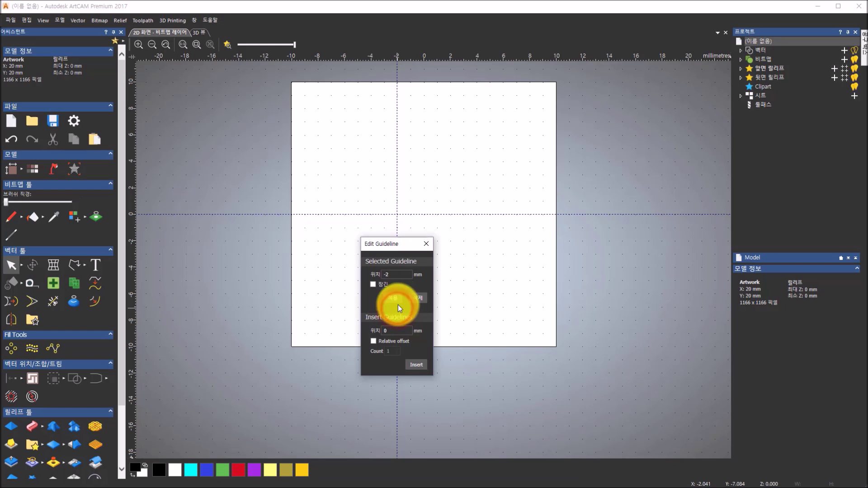
{"action": "left_click_drag", "start_coordinate": [400, 276], "coordinate": [351, 275]}
{"action": "type", "text": "0"}
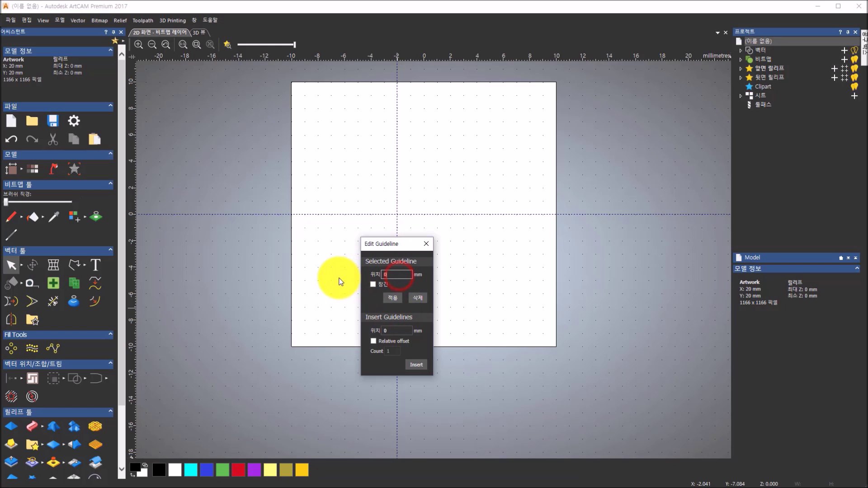
{"action": "left_click", "coordinate": [398, 298]}
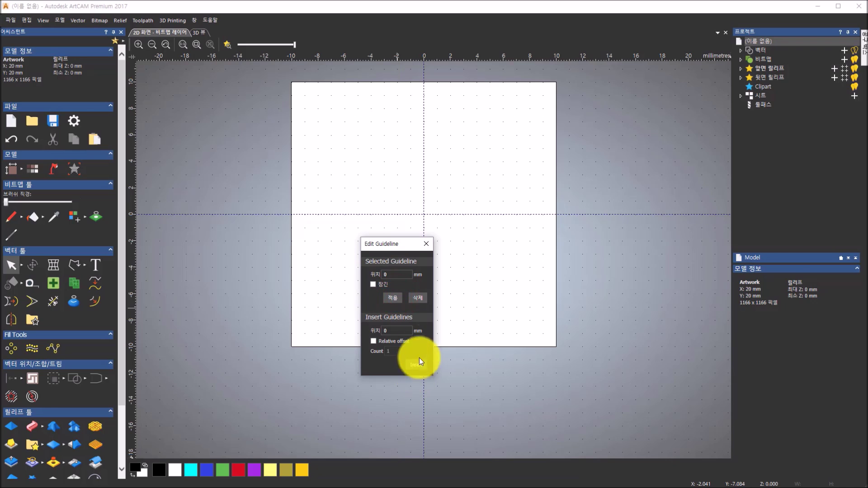
{"action": "left_click", "coordinate": [427, 243]}
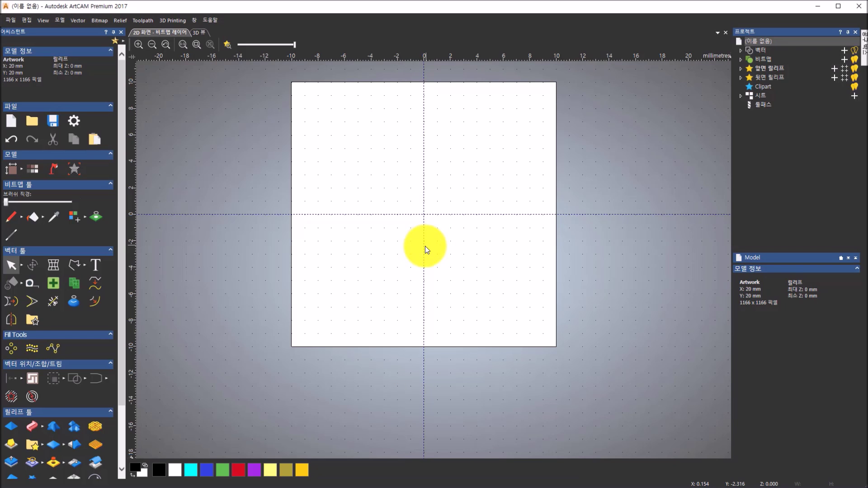
- Remove the vertical guideline by moving it off the canvas, and place a new one at X 0
{"action": "left_click_drag", "start_coordinate": [425, 246], "coordinate": [146, 240]}
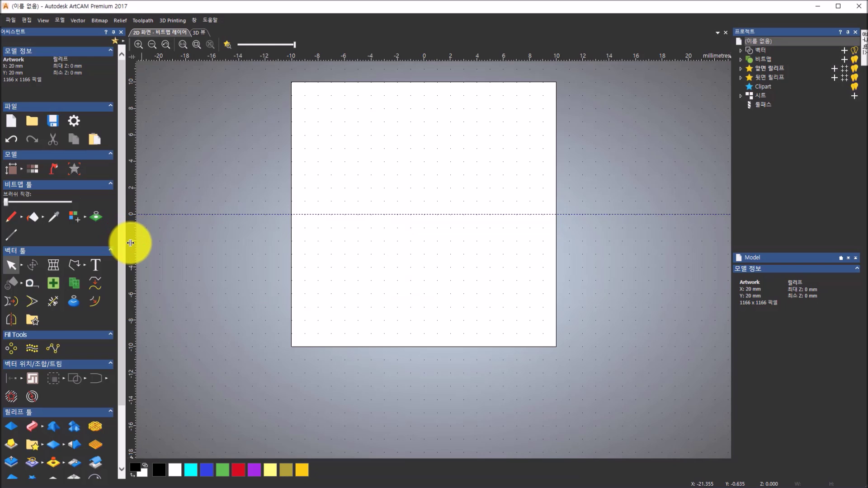
{"action": "left_click_drag", "start_coordinate": [131, 243], "coordinate": [423, 248]}
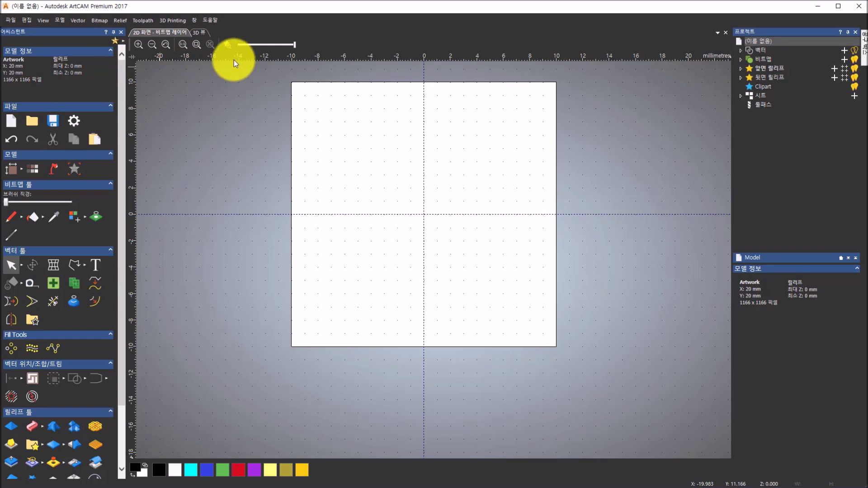
- Hide and redisplay the guidelines to demonstrate their visibility toggle
{"action": "left_click", "coordinate": [132, 57]}
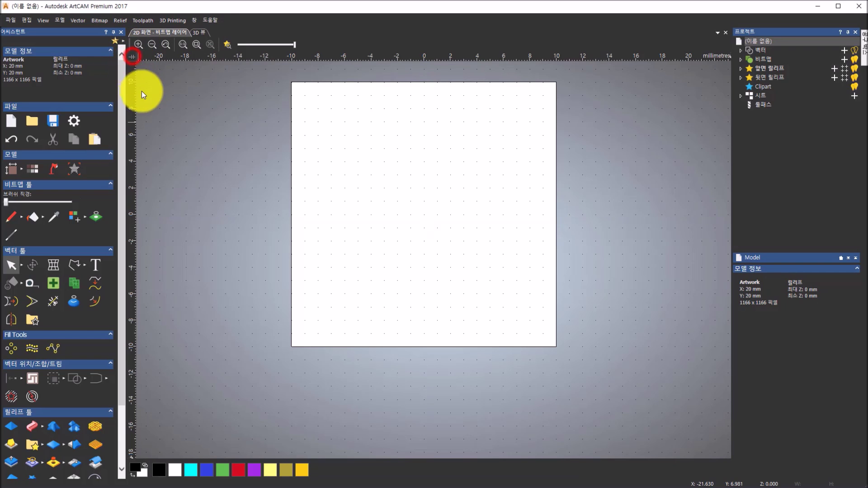
{"action": "left_click", "coordinate": [134, 56]}
{"action": "left_click", "coordinate": [134, 57]}
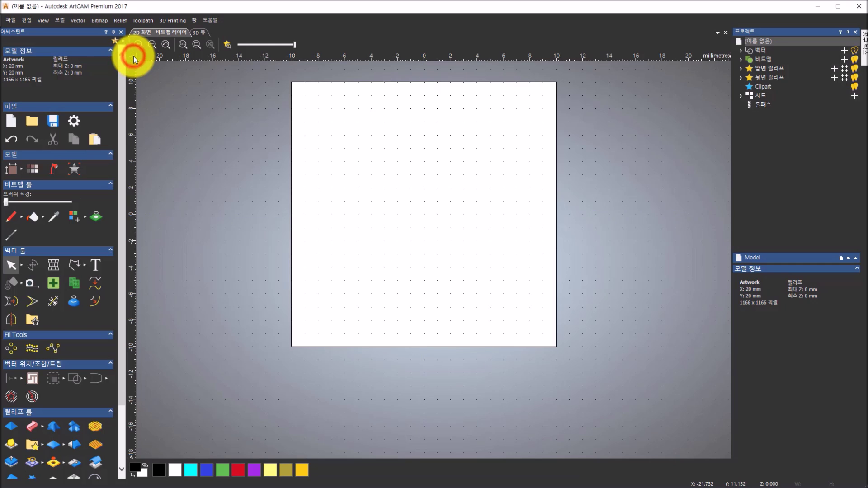
{"action": "left_click", "coordinate": [134, 56]}
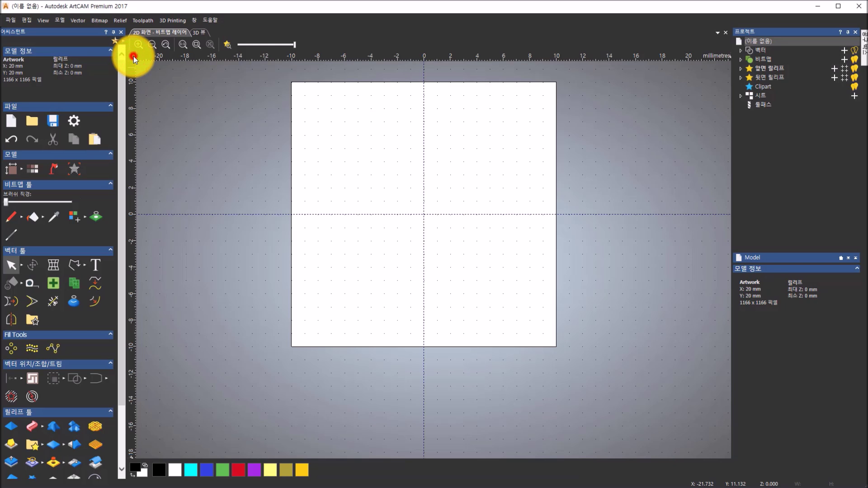
{"action": "left_click", "coordinate": [134, 56]}
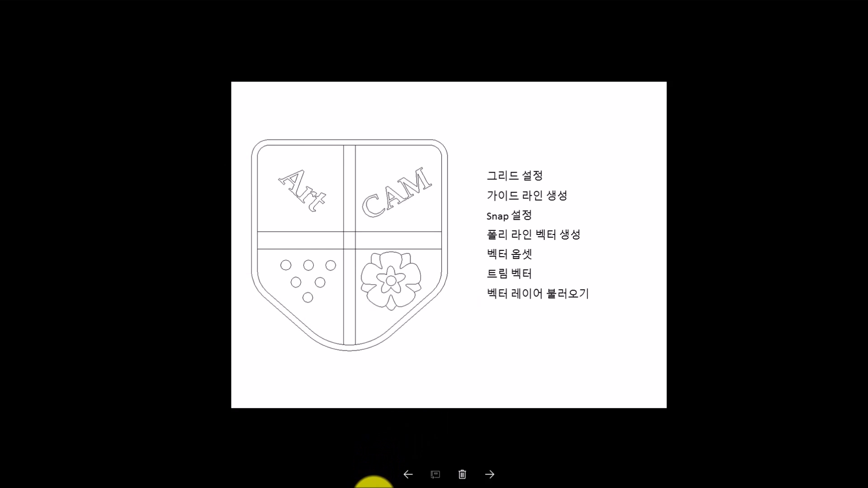
- Switch back to ArtCAM and draw a closed shield-shaped polyline through (-8, 8), (8, 8), (8, 0), (0, -9) and (-8, 0)
{"action": "left_click", "coordinate": [374, 487]}
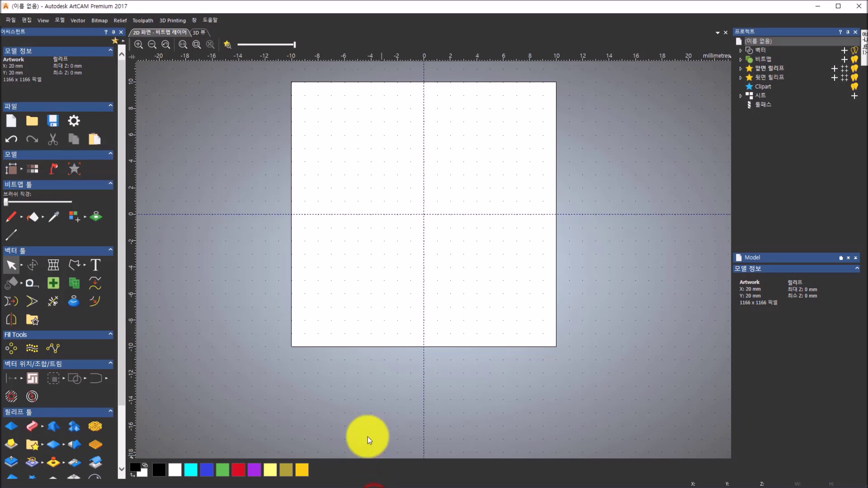
{"action": "left_click", "coordinate": [83, 266]}
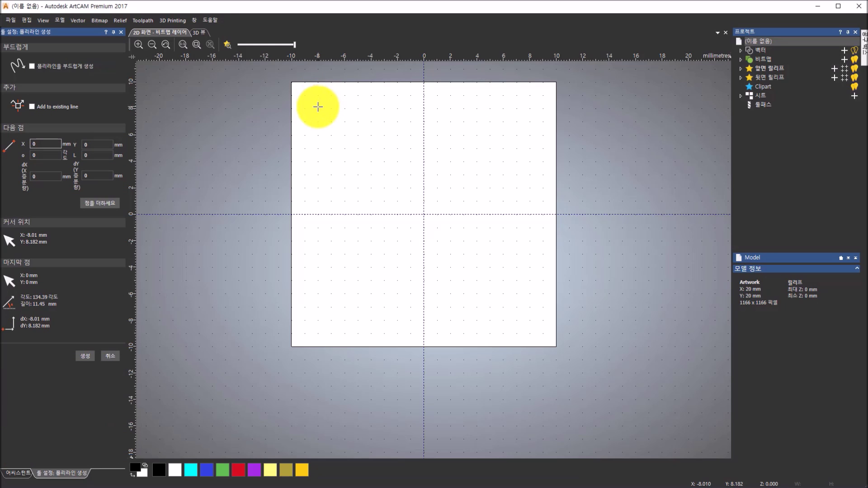
{"action": "left_click", "coordinate": [318, 108]}
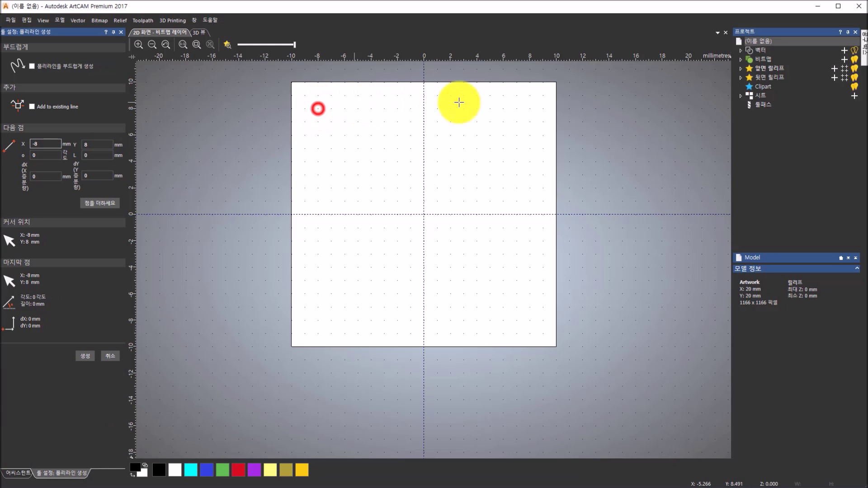
{"action": "left_click", "coordinate": [529, 108]}
{"action": "left_click", "coordinate": [529, 215]}
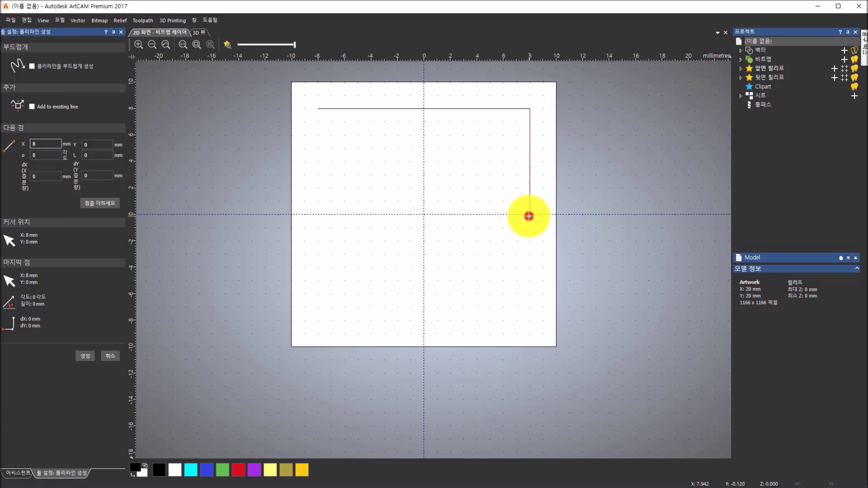
{"action": "left_click", "coordinate": [423, 333]}
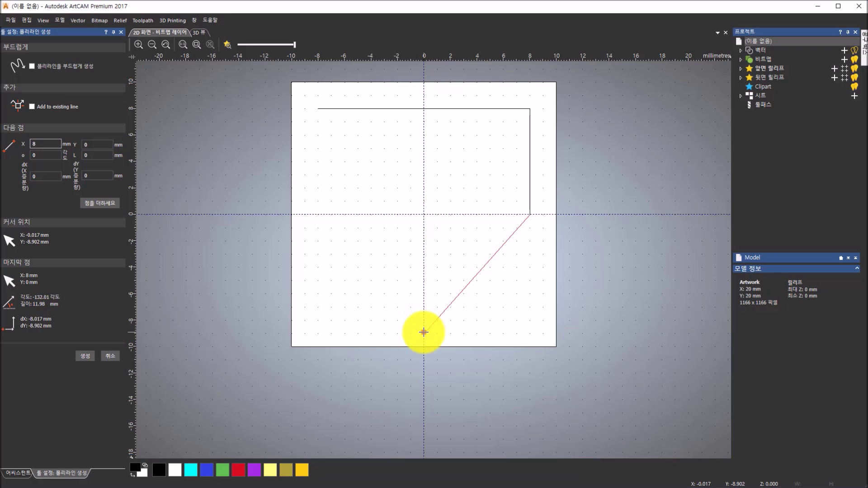
{"action": "left_click", "coordinate": [317, 214]}
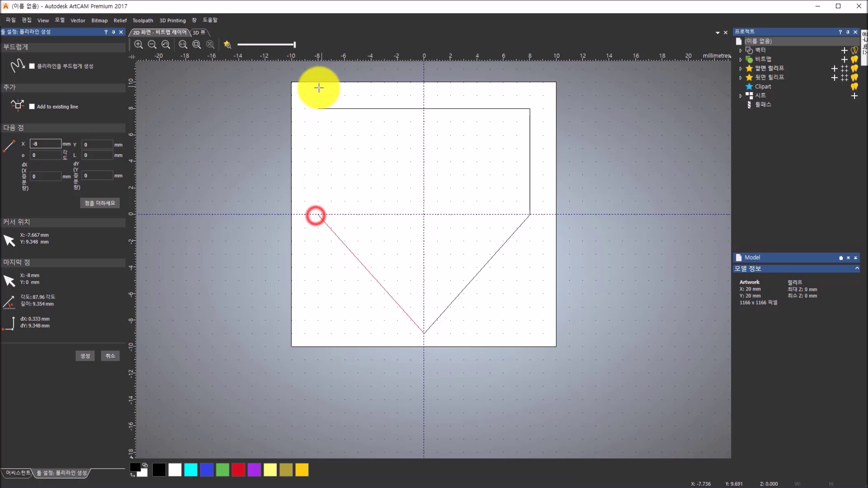
{"action": "left_click", "coordinate": [317, 109]}
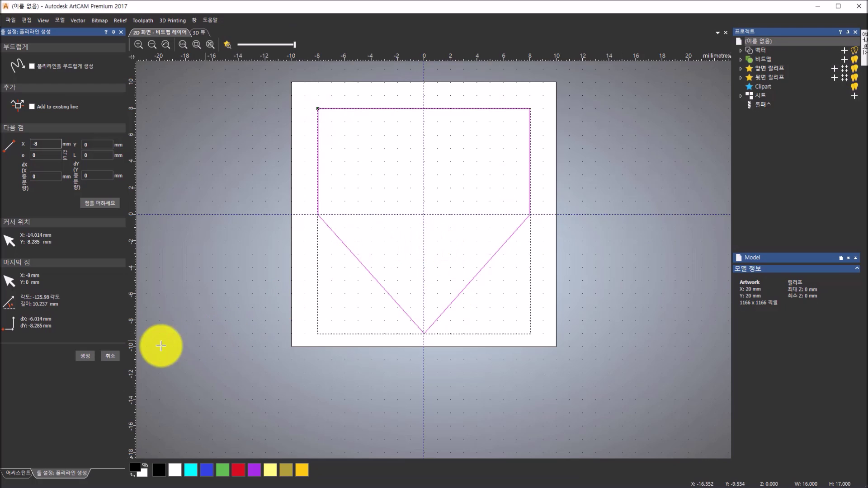
{"action": "left_click", "coordinate": [117, 359]}
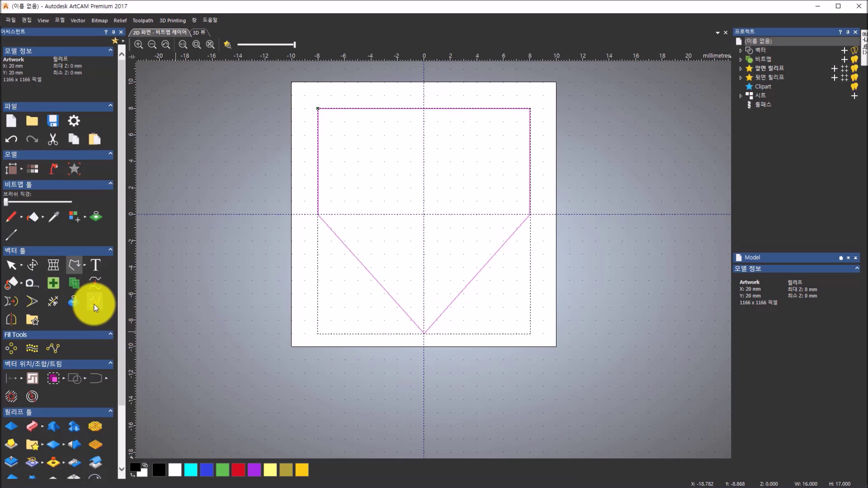
- Round both upper corners of the shield outline with 1 mm fillet arcs
{"action": "left_click", "coordinate": [29, 300]}
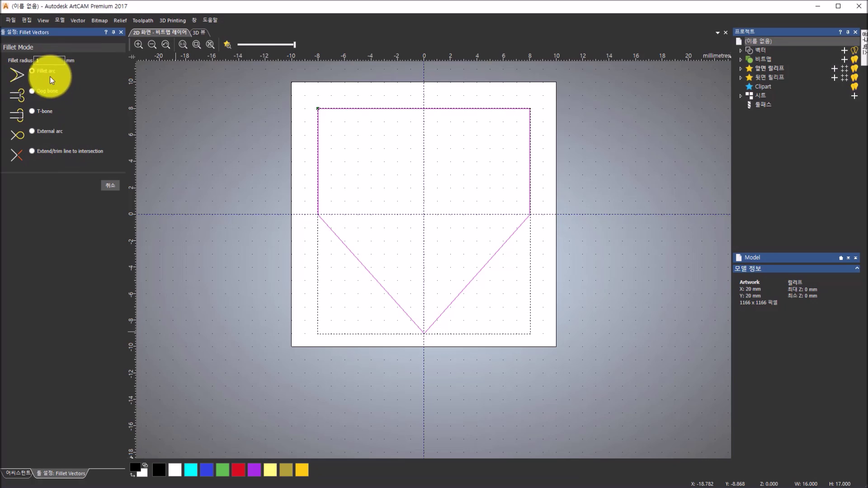
{"action": "left_click", "coordinate": [47, 57]}
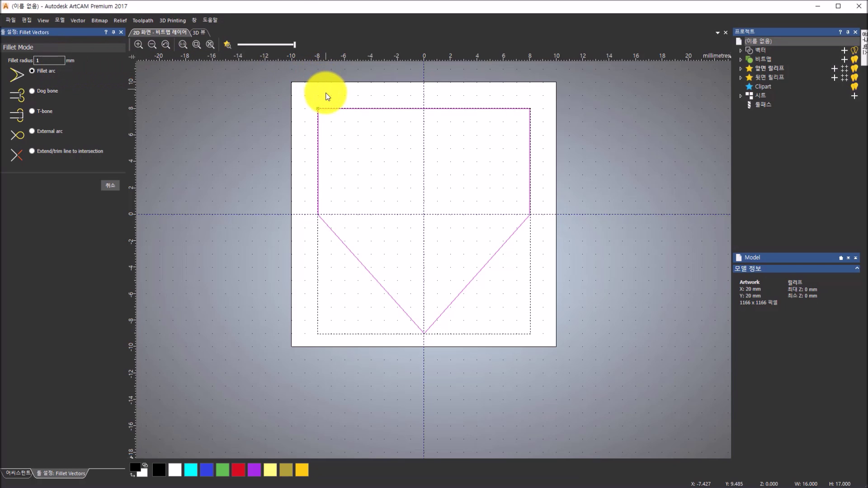
{"action": "left_click", "coordinate": [326, 109]}
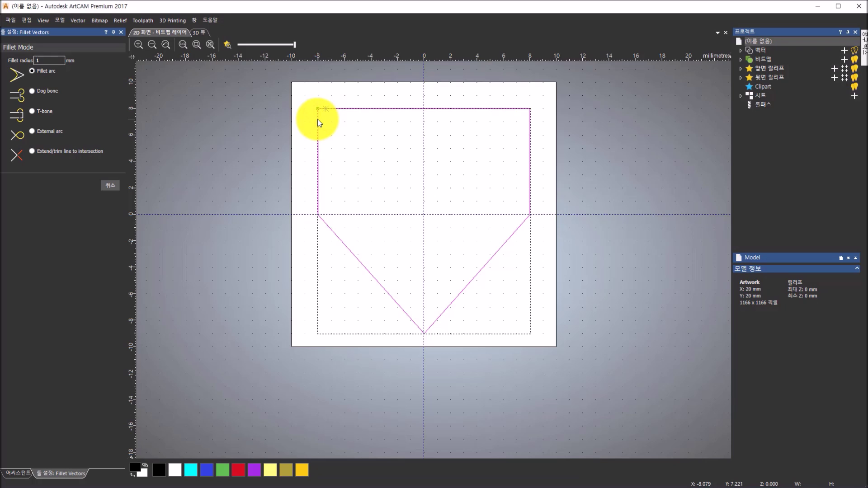
{"action": "left_click", "coordinate": [318, 119]}
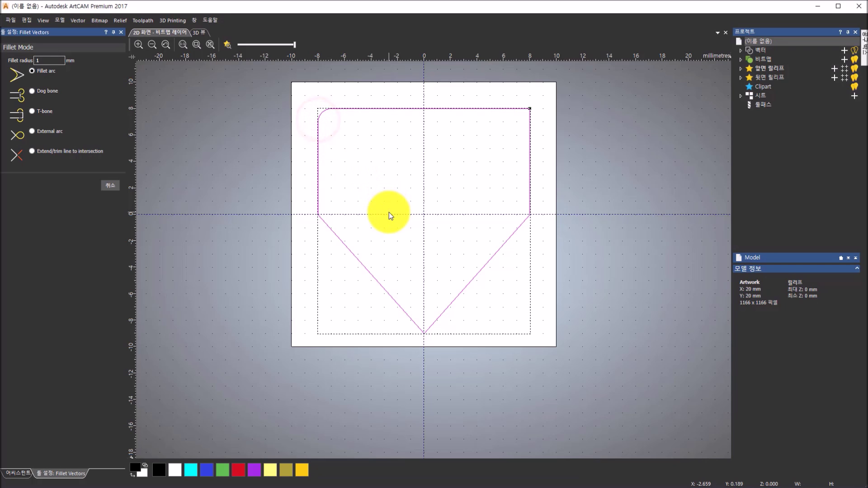
{"action": "left_click", "coordinate": [517, 108]}
{"action": "left_click", "coordinate": [530, 120]}
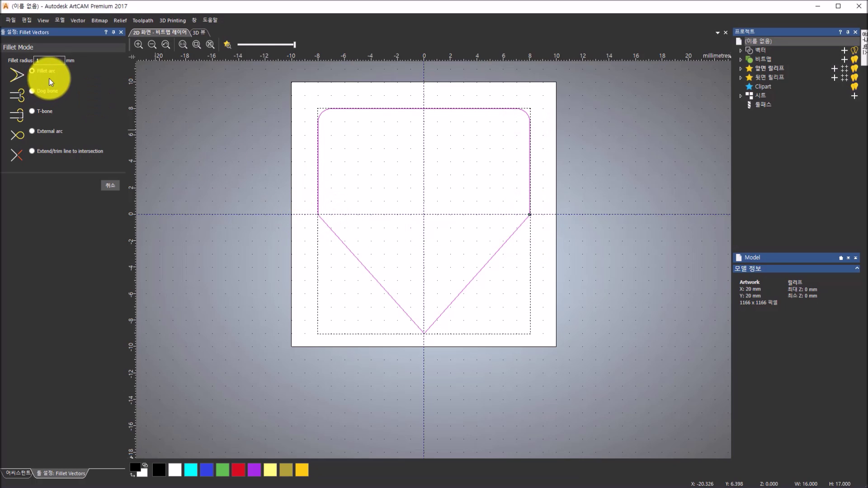
- Round the shield's two side corners at (-8, 0) and (8, 0) with 2.5 mm fillet arcs
{"action": "double_click", "coordinate": [54, 60]}
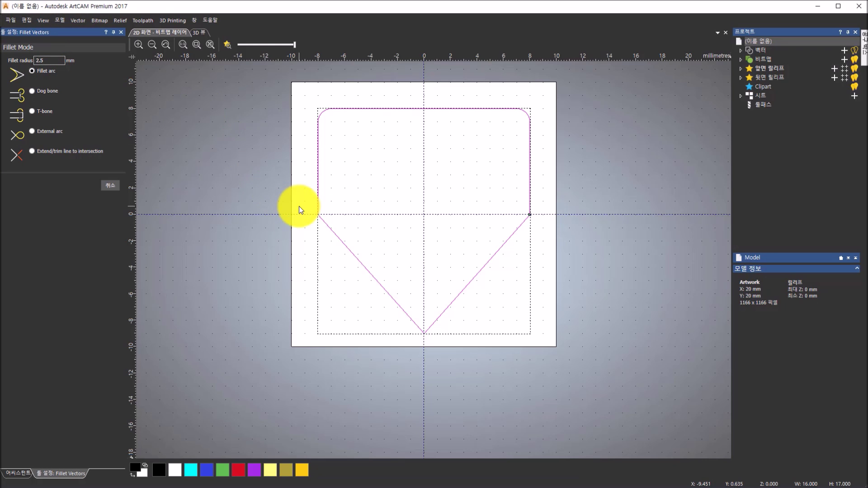
{"action": "scroll", "coordinate": [334, 219], "scroll_direction": "up", "scroll_amount": 2}
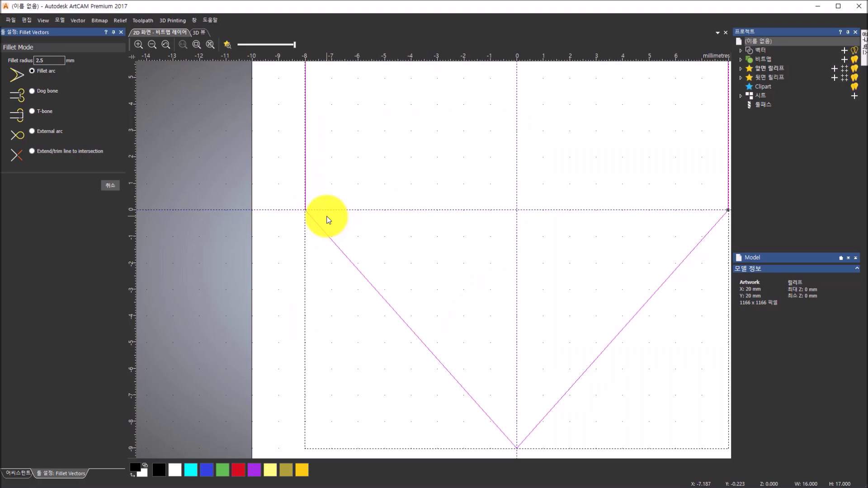
{"action": "left_click", "coordinate": [306, 209]}
{"action": "scroll", "coordinate": [563, 264], "scroll_direction": "down", "scroll_amount": 2}
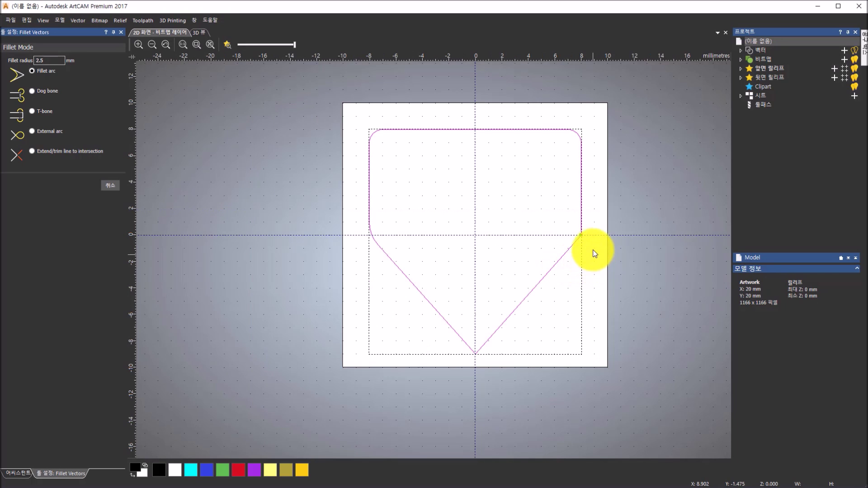
{"action": "left_click", "coordinate": [580, 234]}
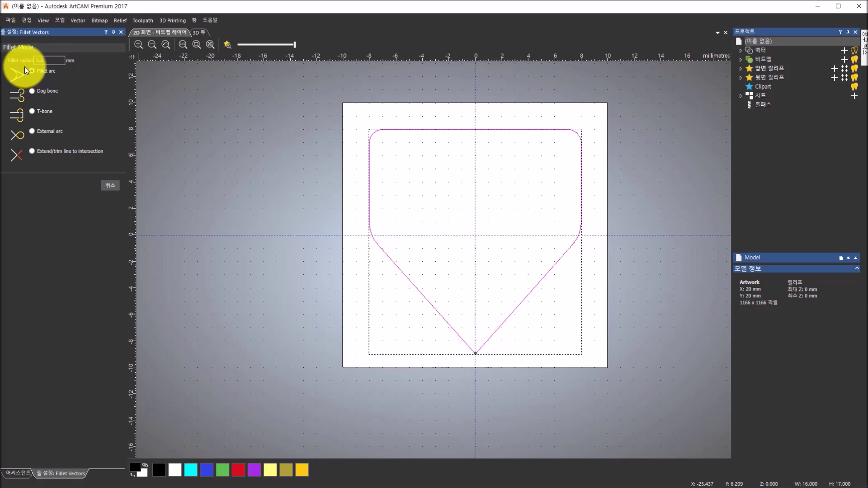
- Round the shield's lower tip at (0, -9) with a 5 mm fillet arc and finish filleting
{"action": "double_click", "coordinate": [51, 62]}
{"action": "type", "text": "5"}
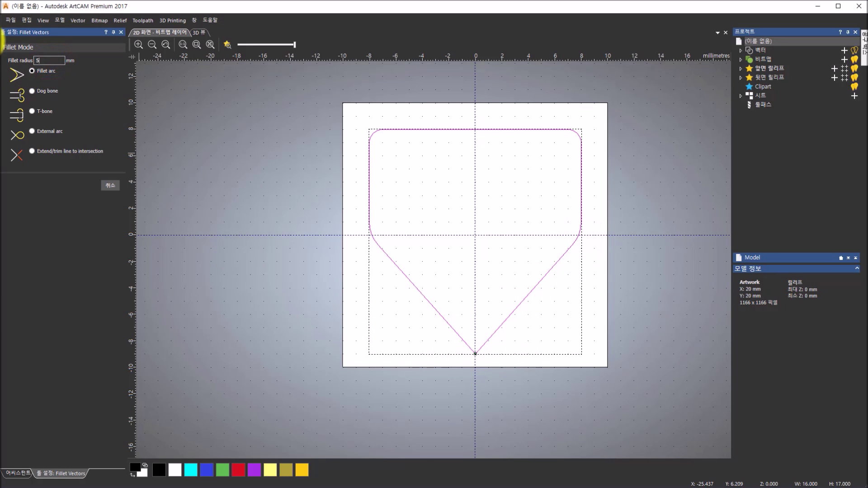
{"action": "left_click", "coordinate": [475, 354]}
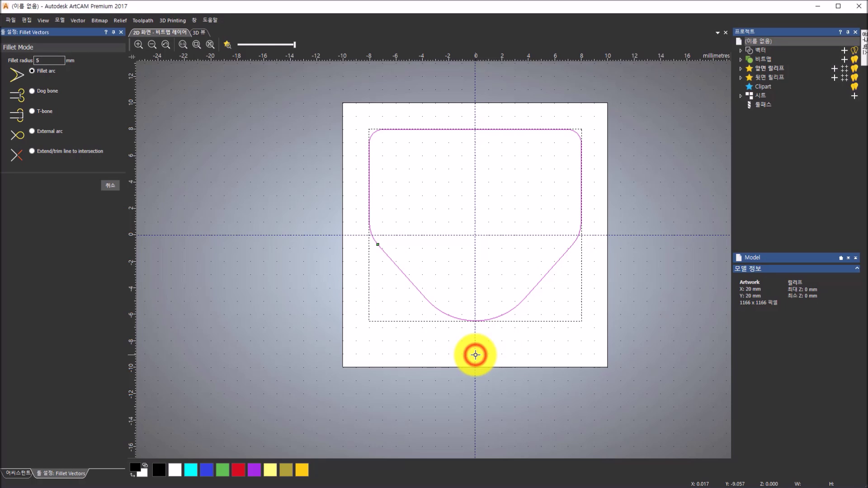
{"action": "left_click", "coordinate": [109, 185]}
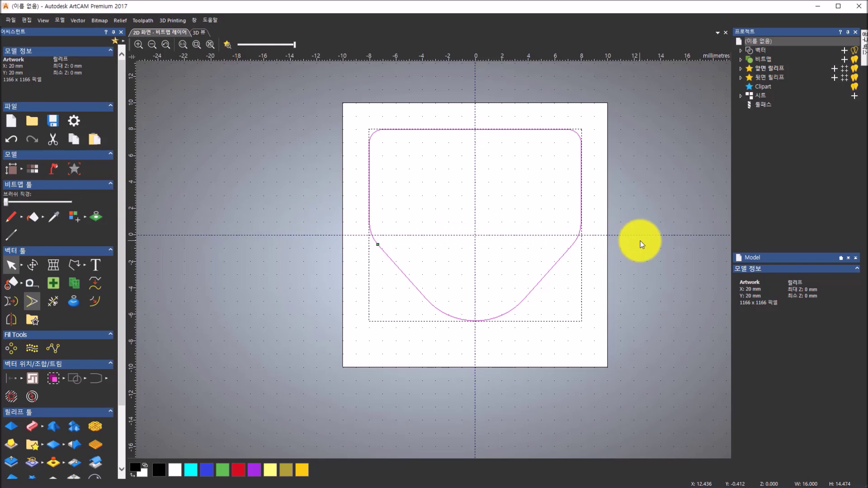
- Draw a horizontal polyline across the shield along the guideline, from (-9, 0) to (9, 0)
{"action": "left_click", "coordinate": [72, 267]}
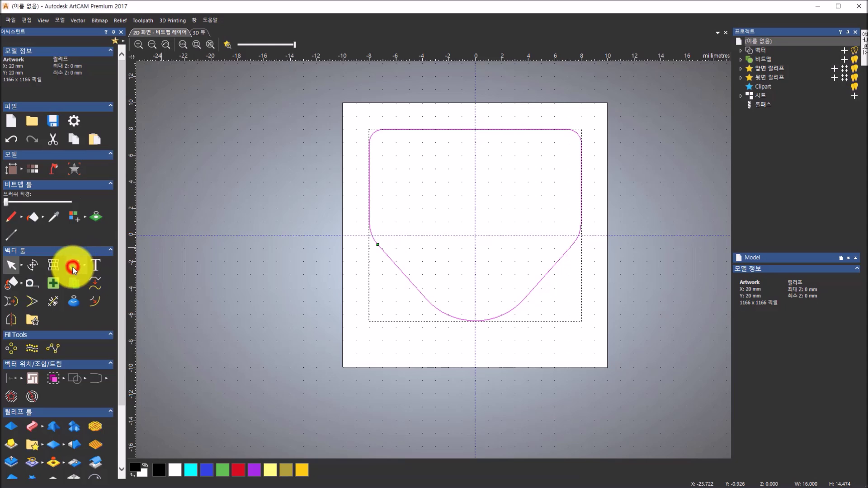
{"action": "left_click", "coordinate": [357, 235]}
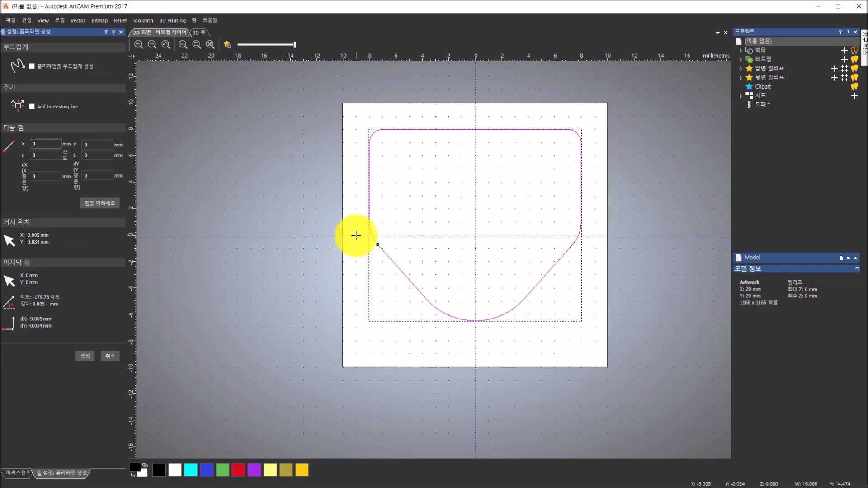
{"action": "left_click", "coordinate": [593, 235]}
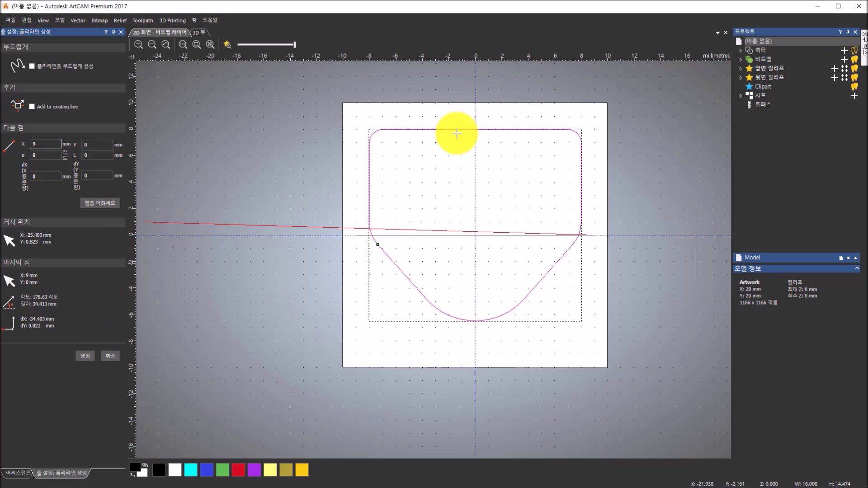
{"action": "key", "text": "Escape"}
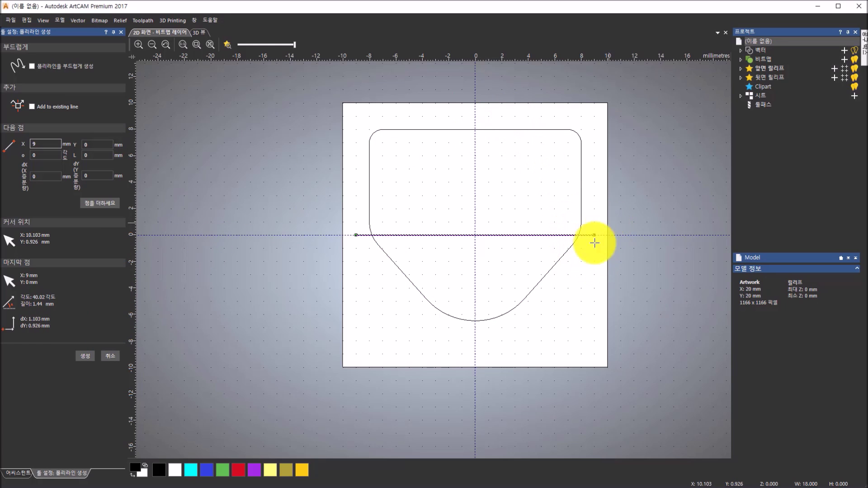
- Draw a vertical polyline through the shield along the centre guideline, from (0, 9) to (0, -8), and finish the polyline command
{"action": "left_click", "coordinate": [474, 117]}
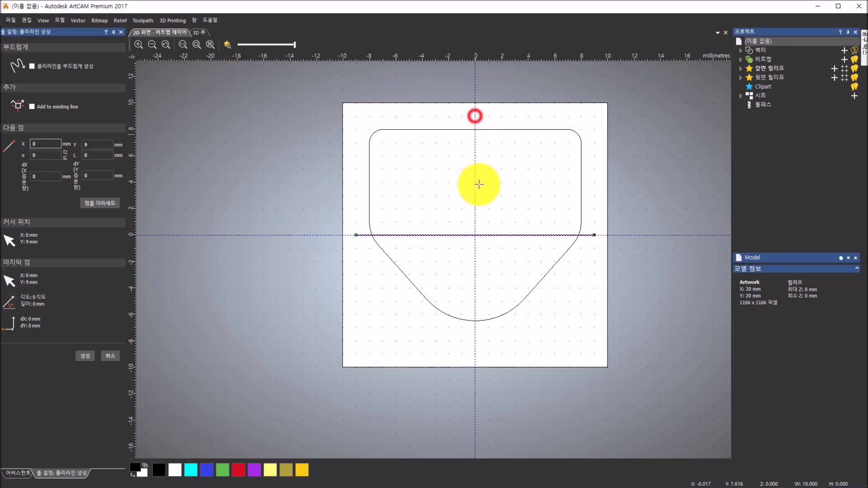
{"action": "left_click", "coordinate": [476, 343]}
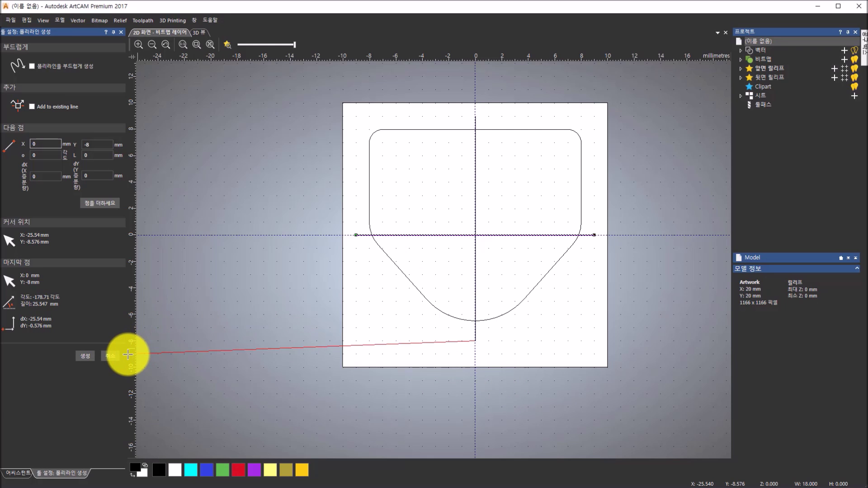
{"action": "left_click", "coordinate": [113, 358]}
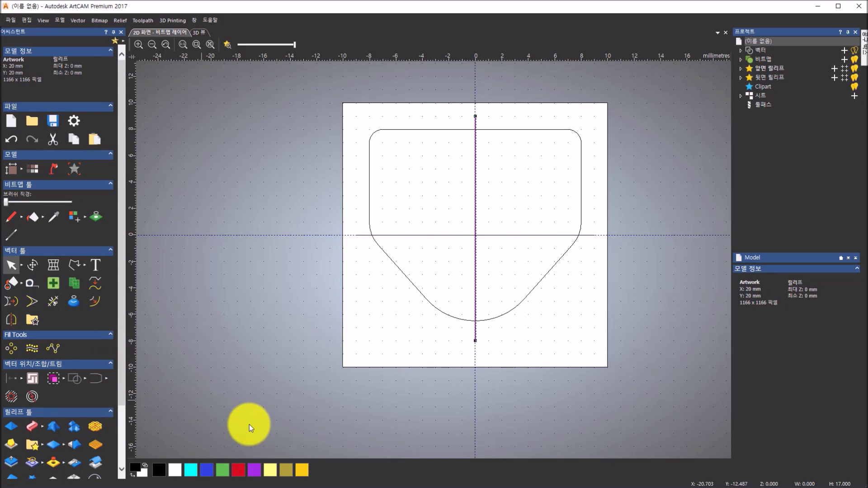
{"action": "left_click", "coordinate": [354, 487]}
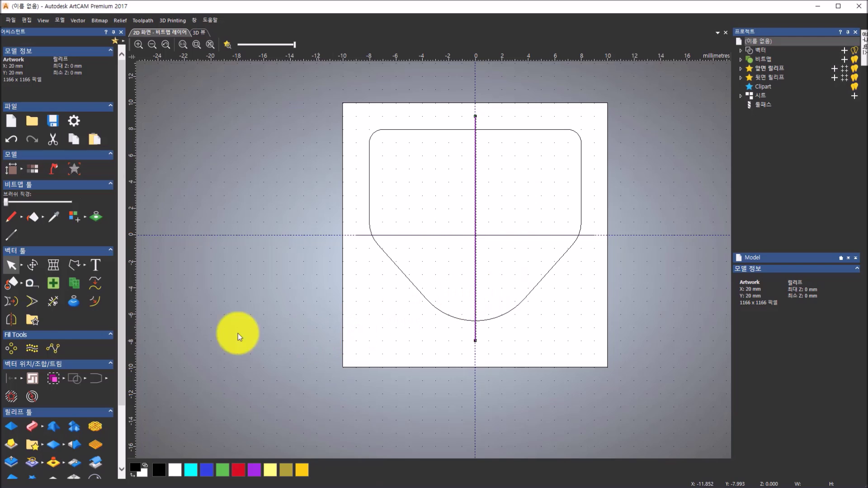
- Offset the vertical centre line by 0.5 mm on both sides (ridge) with rounded corners, keeping the original line
{"action": "left_click", "coordinate": [90, 305]}
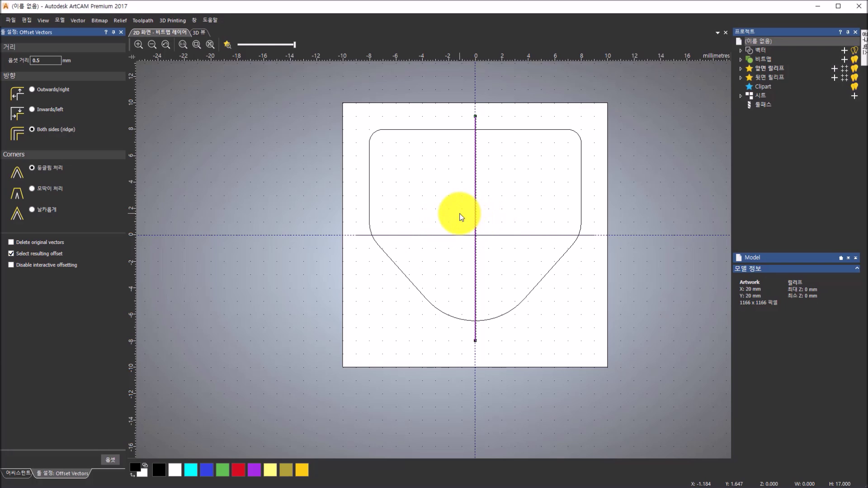
{"action": "double_click", "coordinate": [41, 61]}
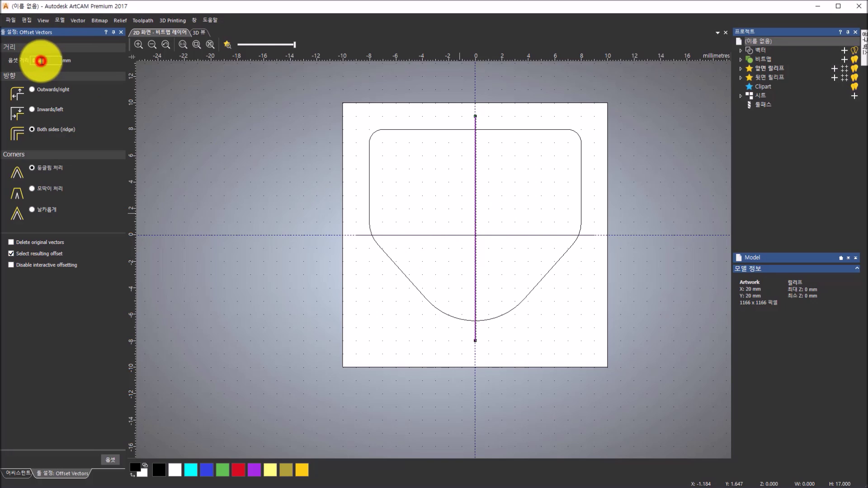
{"action": "left_click", "coordinate": [45, 61]}
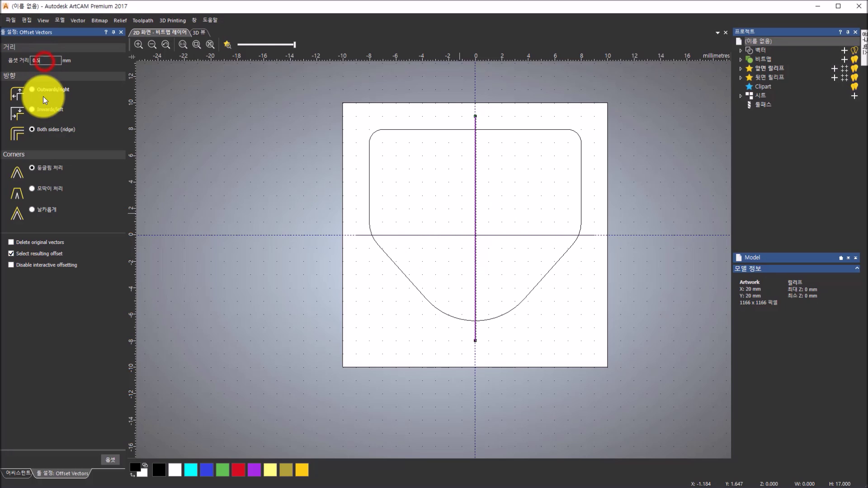
{"action": "left_click", "coordinate": [45, 129]}
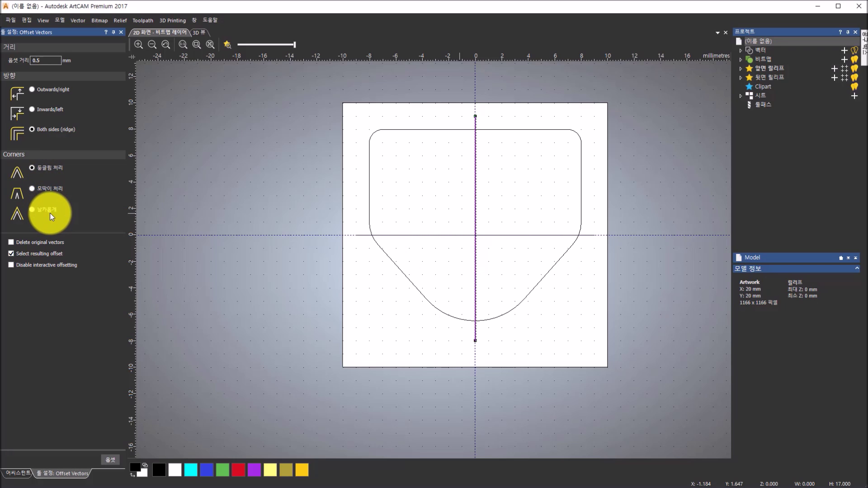
{"action": "left_click", "coordinate": [111, 459]}
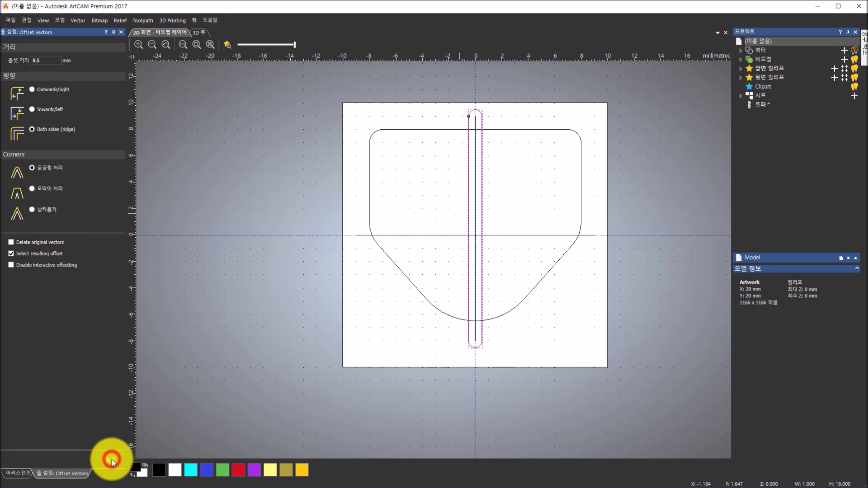
- Offset the horizontal centre line 1.5 mm inwards/left to create a parallel line above it
{"action": "left_click", "coordinate": [475, 336]}
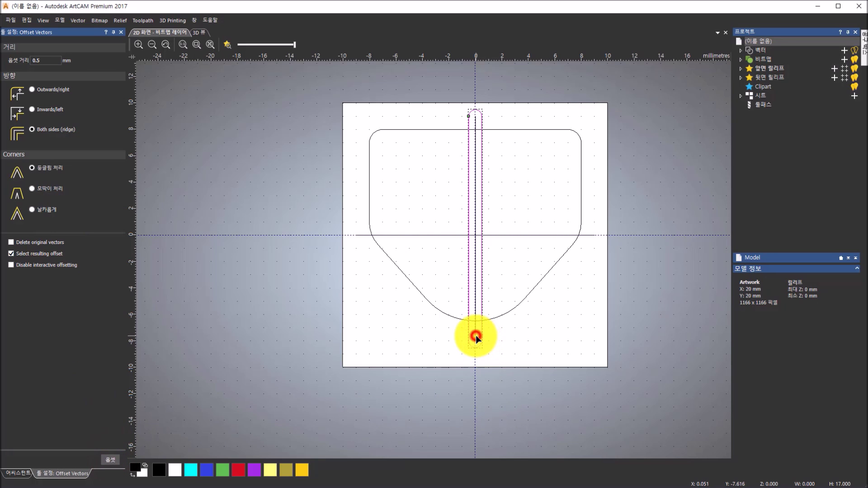
{"action": "scroll", "coordinate": [484, 325], "scroll_direction": "down", "scroll_amount": 2}
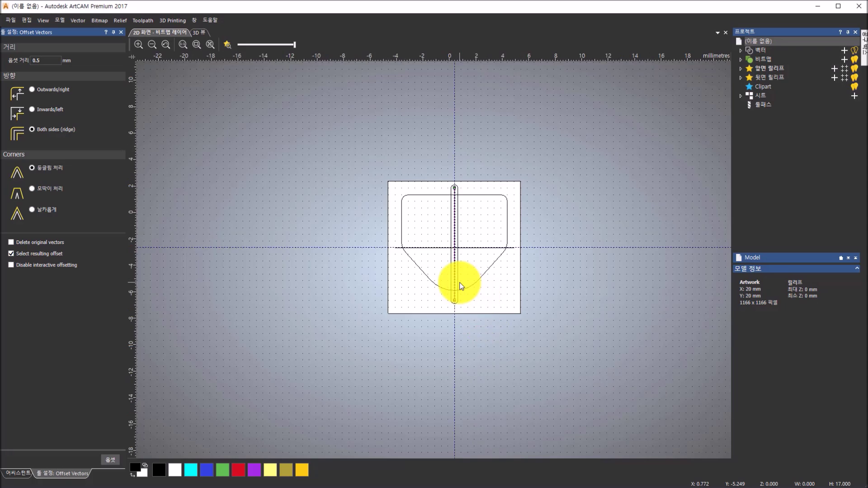
{"action": "scroll", "coordinate": [459, 284], "scroll_direction": "up", "scroll_amount": 4}
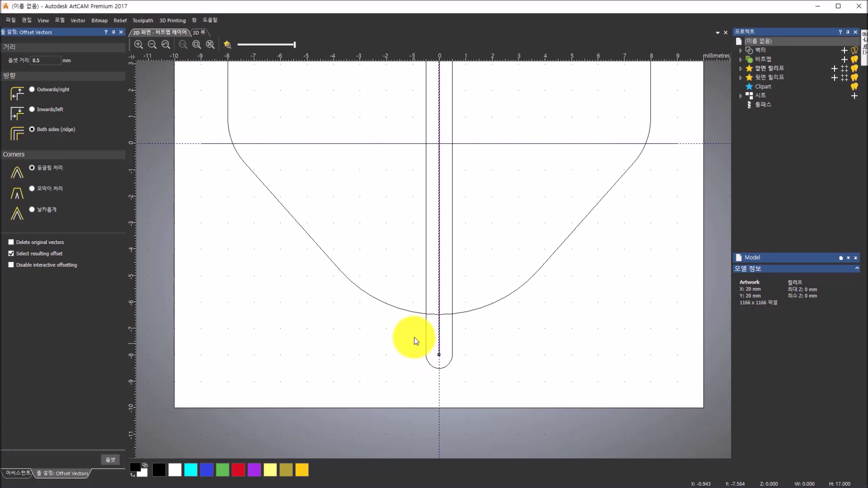
{"action": "scroll", "coordinate": [412, 334], "scroll_direction": "down", "scroll_amount": 2}
{"action": "scroll", "coordinate": [453, 207], "scroll_direction": "up", "scroll_amount": 2}
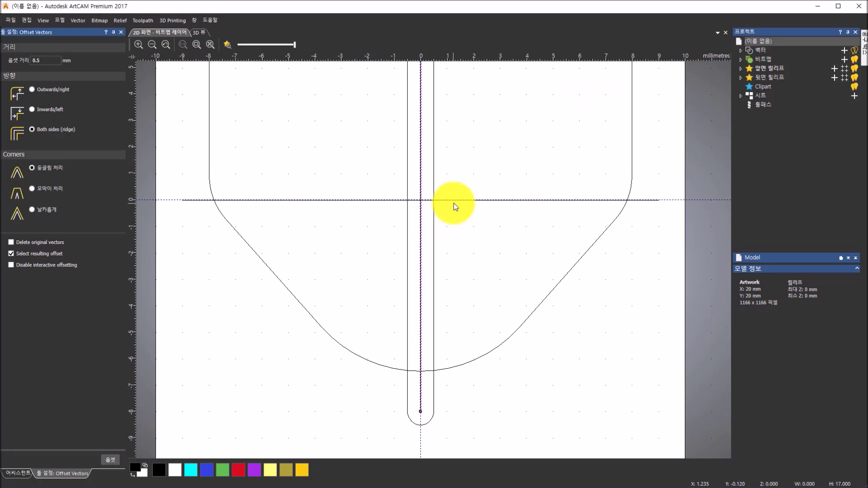
{"action": "left_click", "coordinate": [461, 200]}
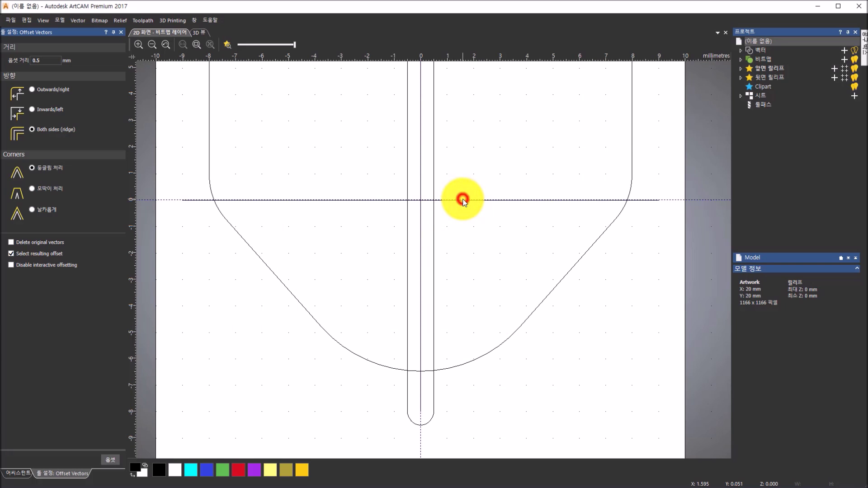
{"action": "left_click", "coordinate": [462, 200]}
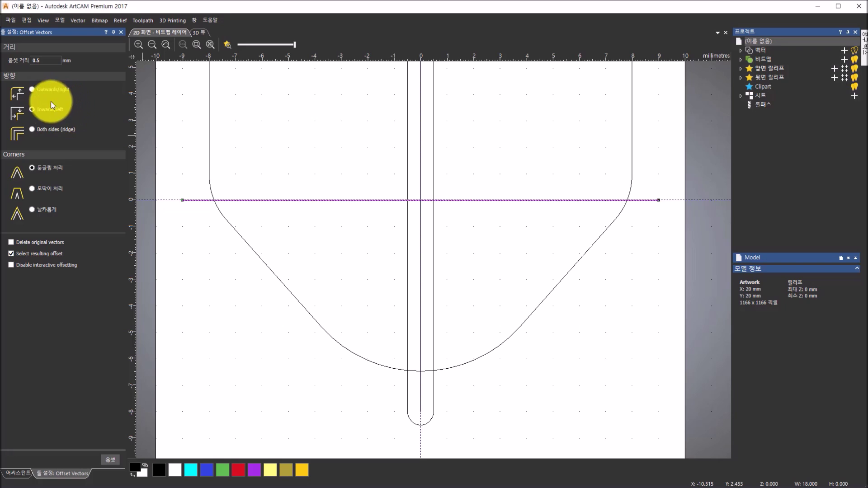
{"action": "double_click", "coordinate": [41, 60]}
{"action": "type", "text": "1.5"}
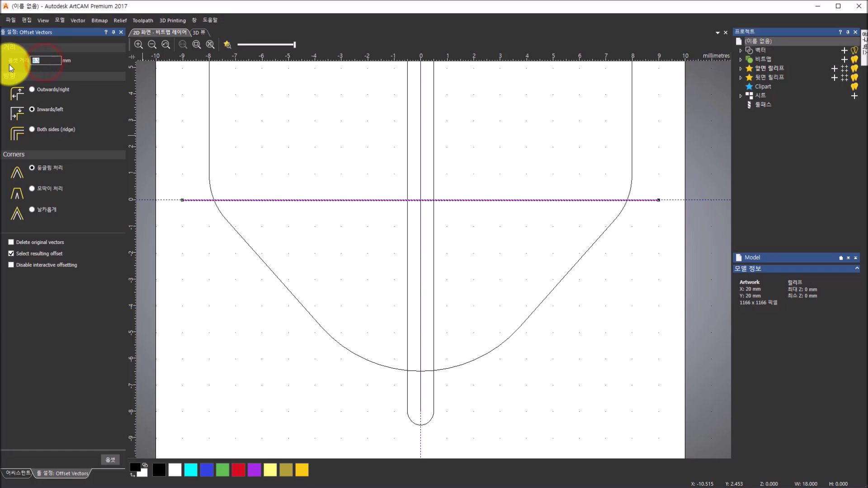
{"action": "left_click", "coordinate": [111, 458]}
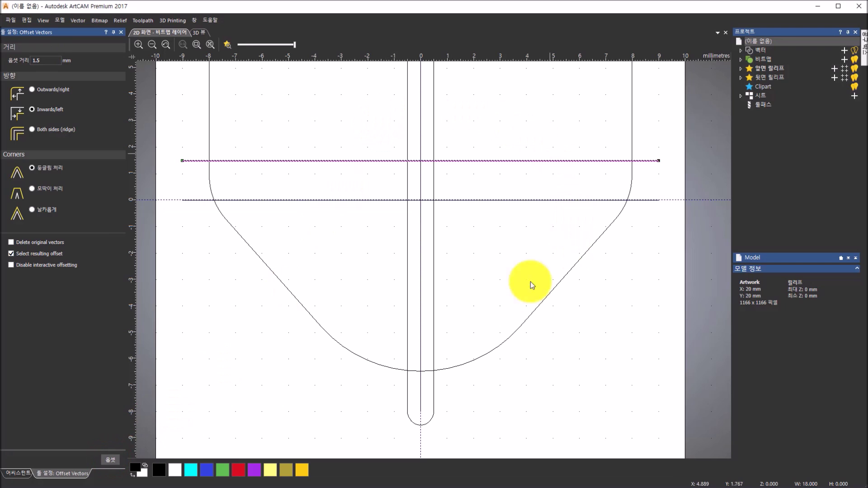
- Select the shield outline and set its offset distance to 0.5 mm
{"action": "scroll", "coordinate": [479, 261], "scroll_direction": "down", "scroll_amount": 1}
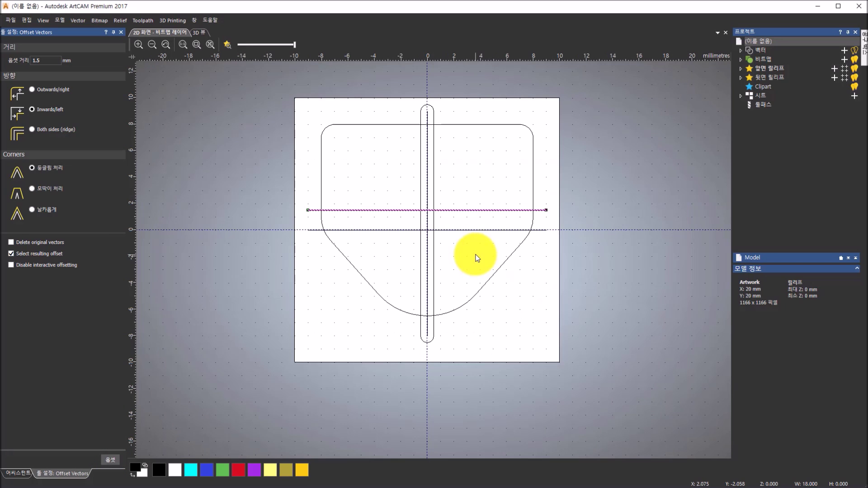
{"action": "scroll", "coordinate": [472, 223], "scroll_direction": "up", "scroll_amount": 1}
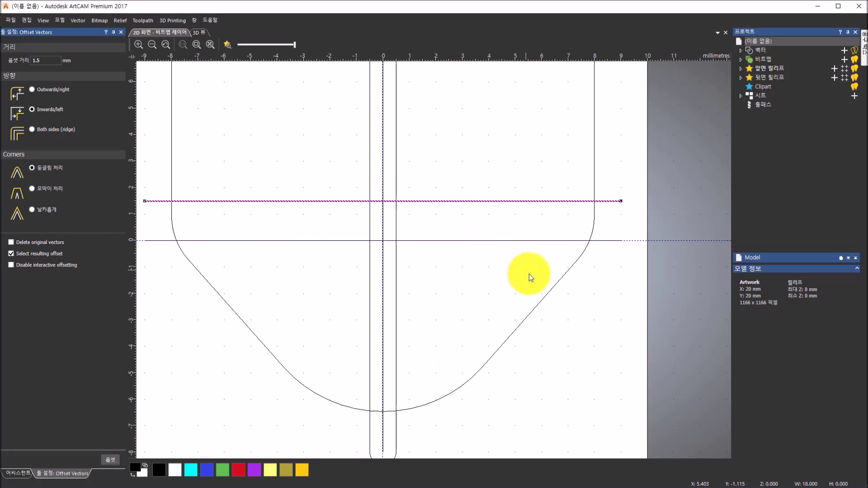
{"action": "left_click", "coordinate": [549, 294]}
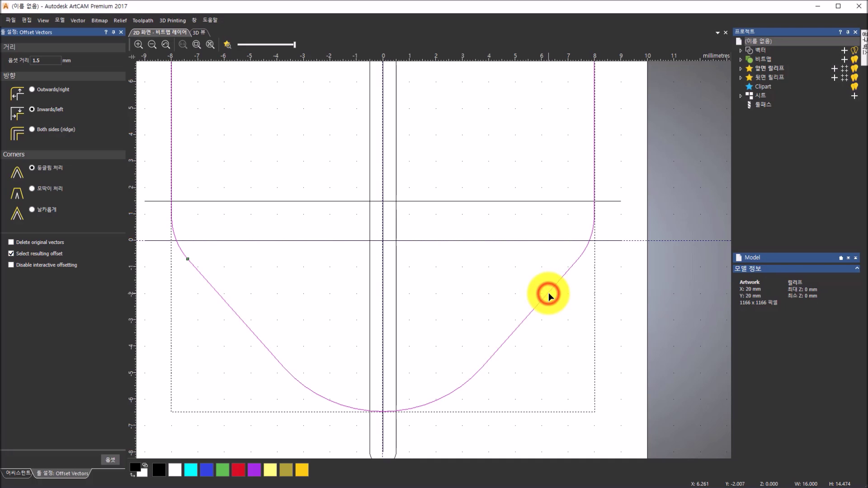
{"action": "scroll", "coordinate": [518, 278], "scroll_direction": "down", "scroll_amount": 1}
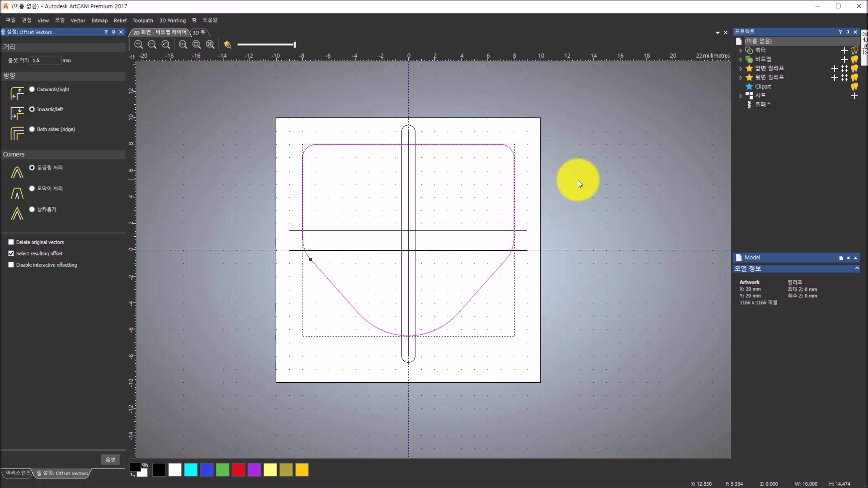
{"action": "double_click", "coordinate": [45, 60]}
{"action": "type", "text": "0"}
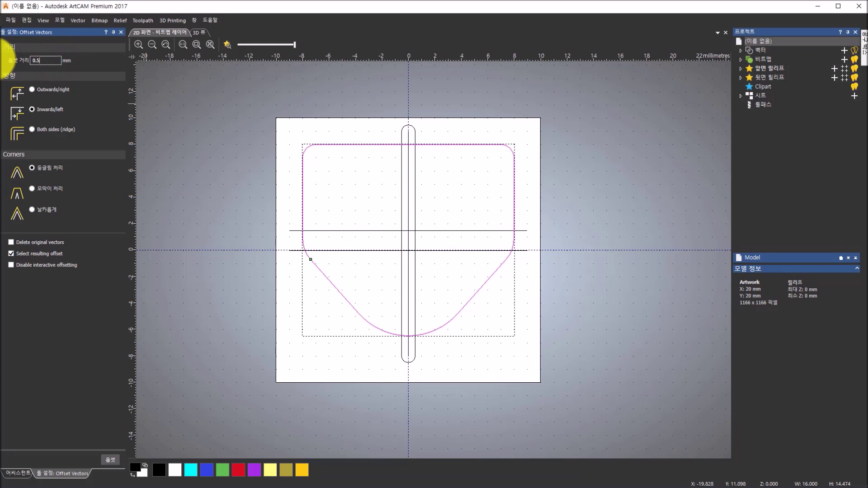
- Try offsetting the shield outline inwards and undo that offset
{"action": "left_click", "coordinate": [102, 457]}
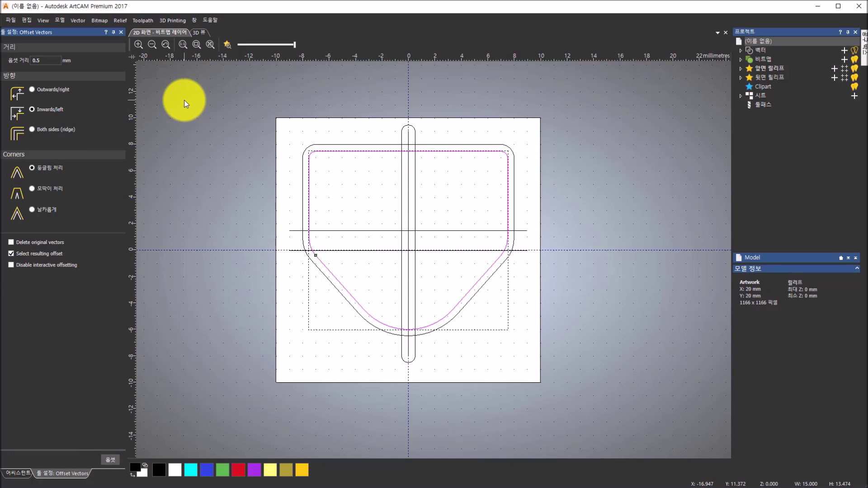
{"action": "key", "text": "ctrl+z"}
- Offset the shield outline 0.5 mm outwards/right with rounded corners and finish offsetting
{"action": "left_click", "coordinate": [67, 90]}
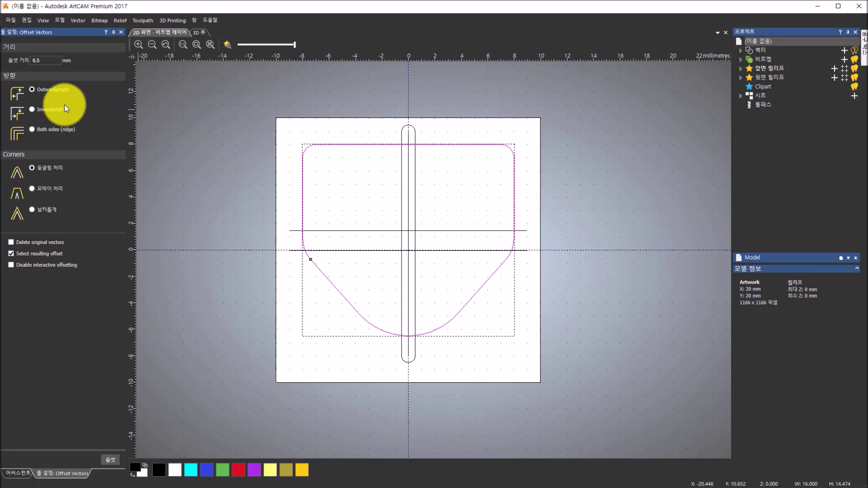
{"action": "left_click", "coordinate": [39, 110]}
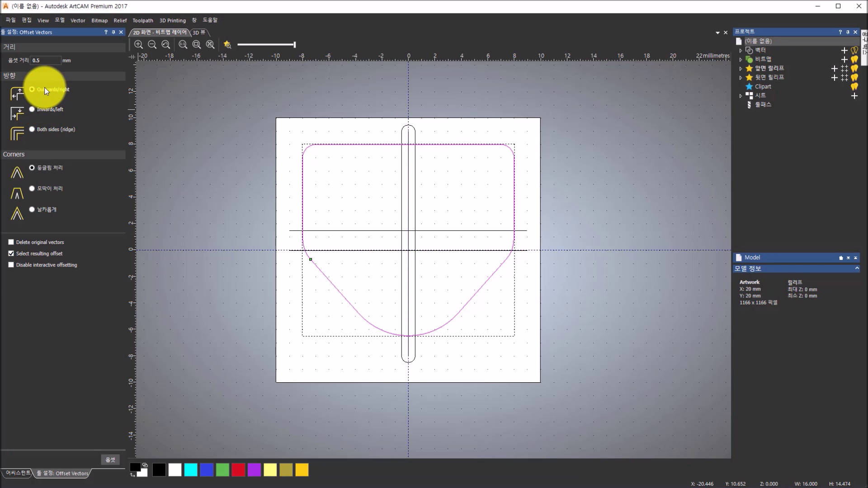
{"action": "left_click", "coordinate": [113, 462]}
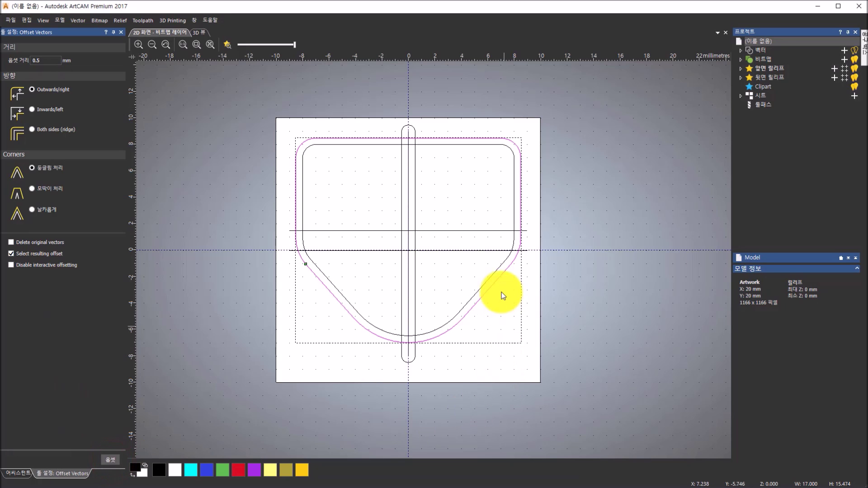
{"action": "scroll", "coordinate": [427, 156], "scroll_direction": "up", "scroll_amount": 2}
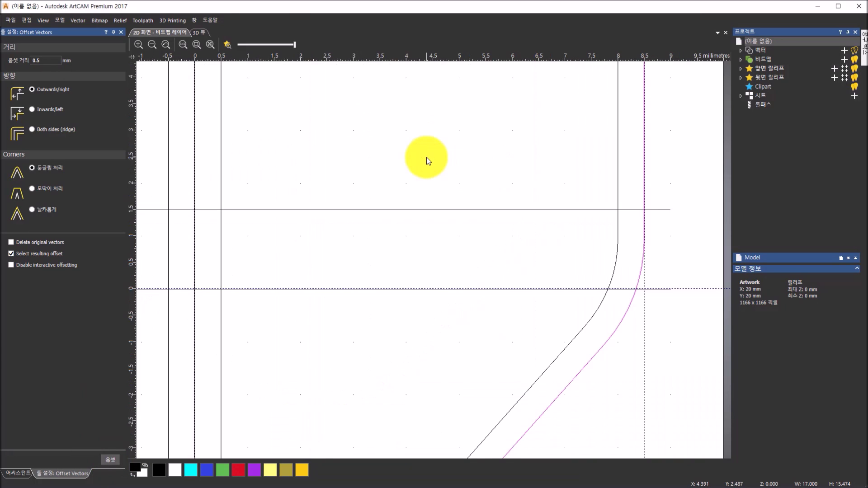
{"action": "scroll", "coordinate": [430, 161], "scroll_direction": "down", "scroll_amount": 2}
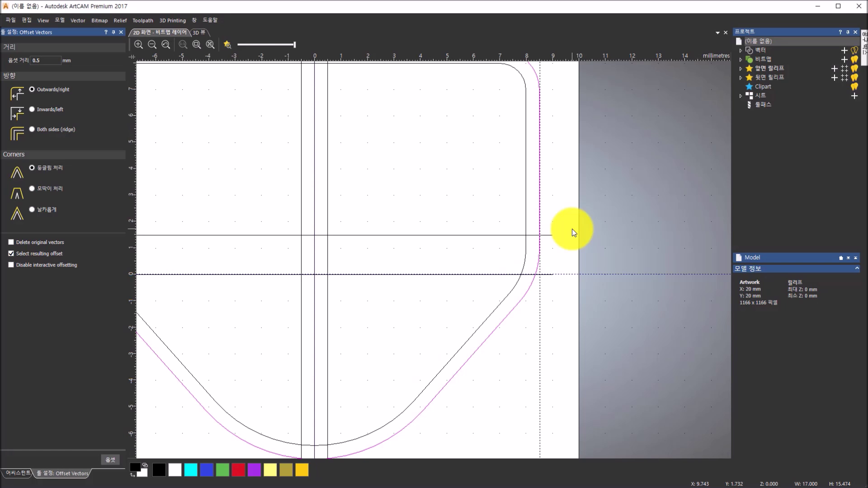
{"action": "left_click", "coordinate": [123, 34]}
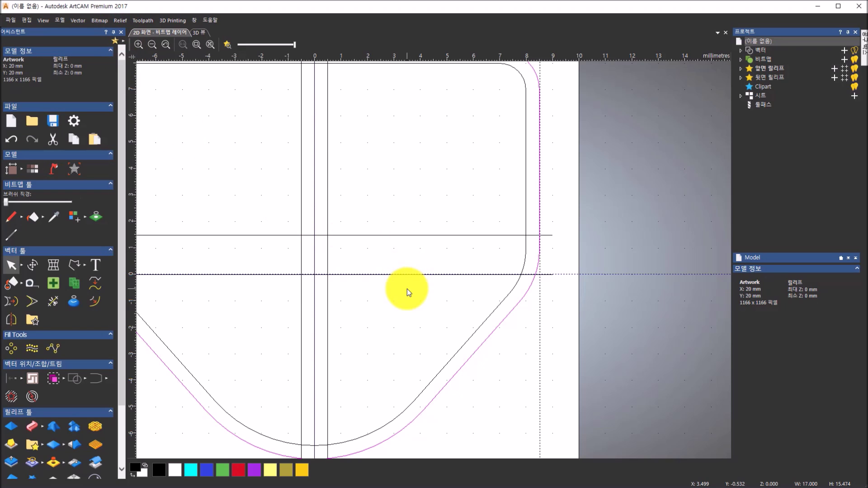
- Delete the original vertical centre line inside the narrow rounded bar
{"action": "scroll", "coordinate": [407, 289], "scroll_direction": "down", "scroll_amount": 1}
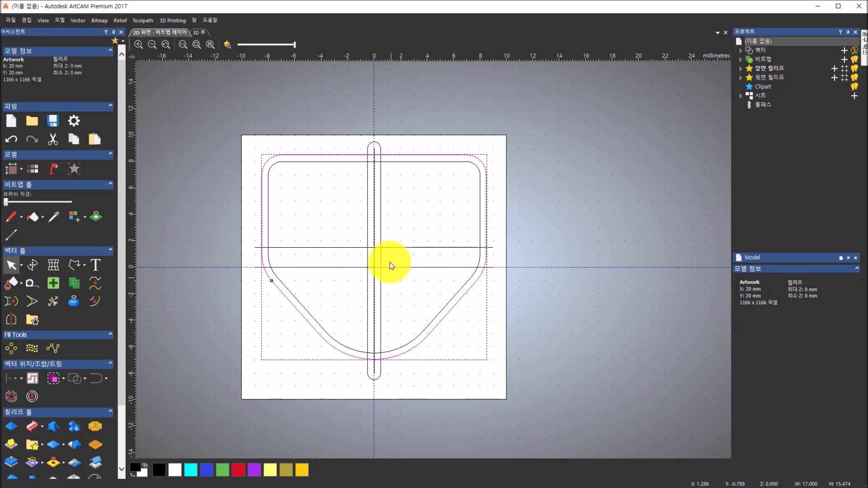
{"action": "left_click", "coordinate": [375, 258]}
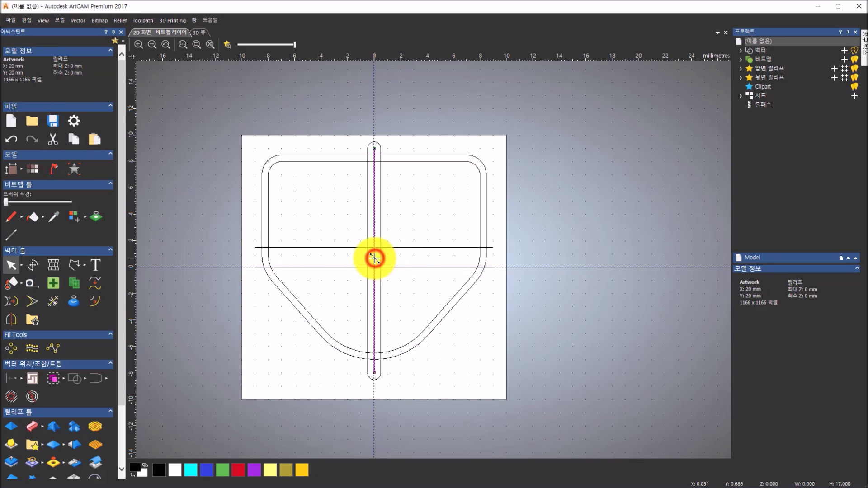
{"action": "key", "text": "Delete"}
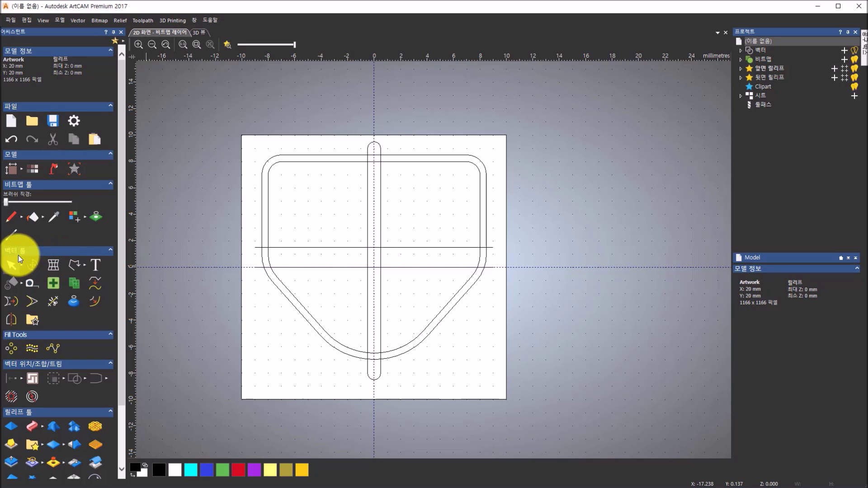
- Trim both horizontal bar lines where they cross between the two shield outlines on the left side
{"action": "left_click", "coordinate": [50, 303]}
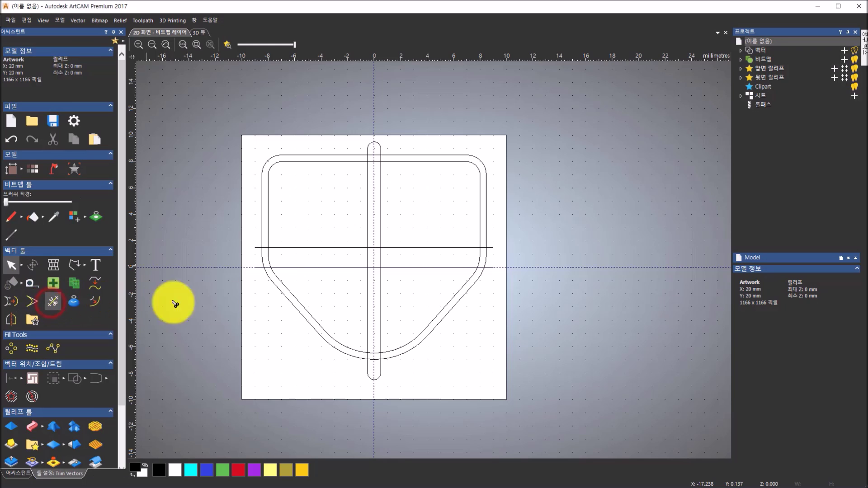
{"action": "scroll", "coordinate": [274, 248], "scroll_direction": "up", "scroll_amount": 2}
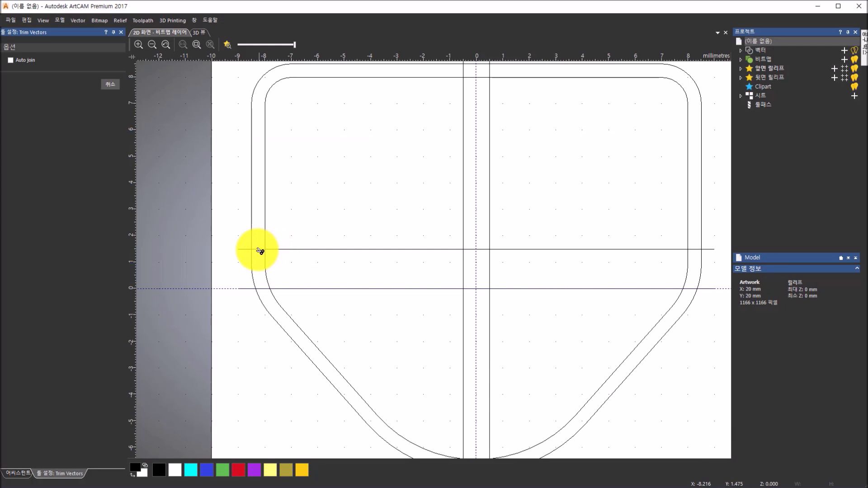
{"action": "left_click", "coordinate": [256, 250]}
{"action": "left_click", "coordinate": [264, 289]}
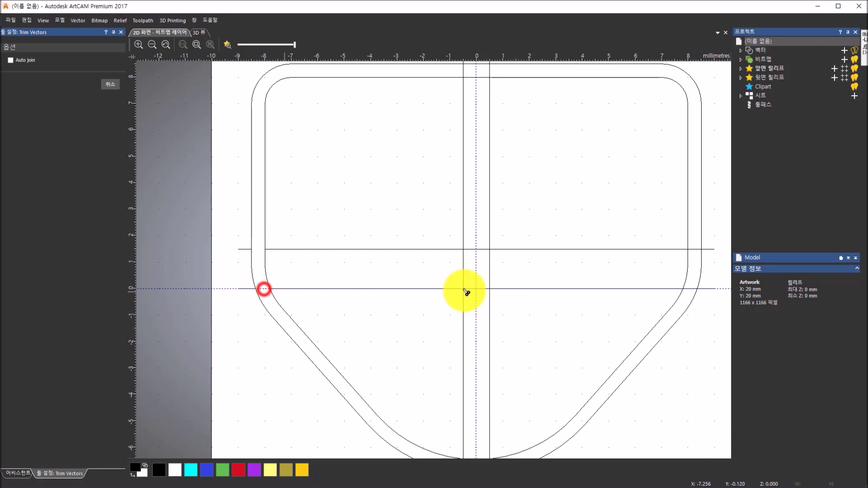
- Trim both sides of the vertical bar between the two shield outlines at the lower tip
{"action": "scroll", "coordinate": [490, 290], "scroll_direction": "down", "scroll_amount": 4}
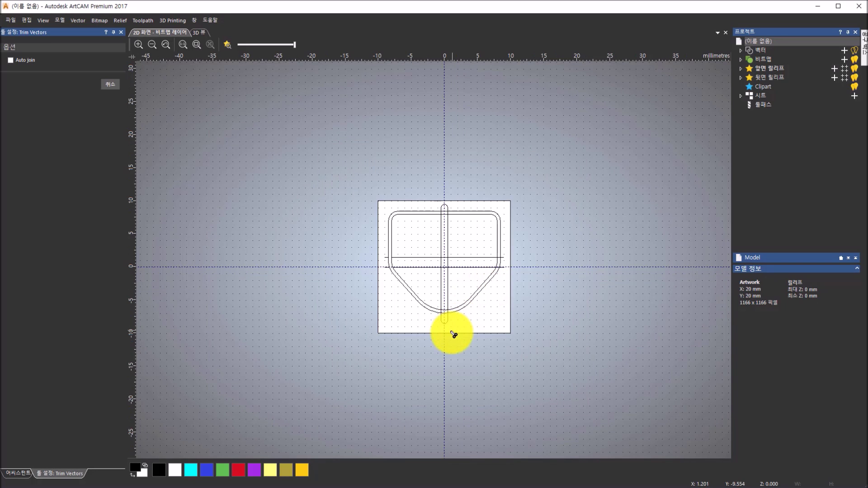
{"action": "scroll", "coordinate": [445, 310], "scroll_direction": "up", "scroll_amount": 6}
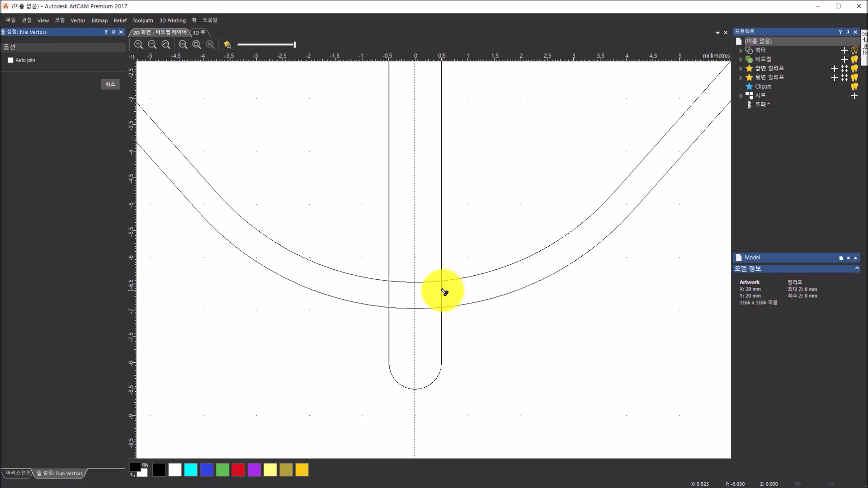
{"action": "left_click", "coordinate": [443, 290]}
{"action": "left_click", "coordinate": [390, 292]}
- Trim both horizontal bar lines between the two shield outlines on the right side
{"action": "scroll", "coordinate": [542, 271], "scroll_direction": "down", "scroll_amount": 2}
{"action": "scroll", "coordinate": [581, 217], "scroll_direction": "down", "scroll_amount": 2}
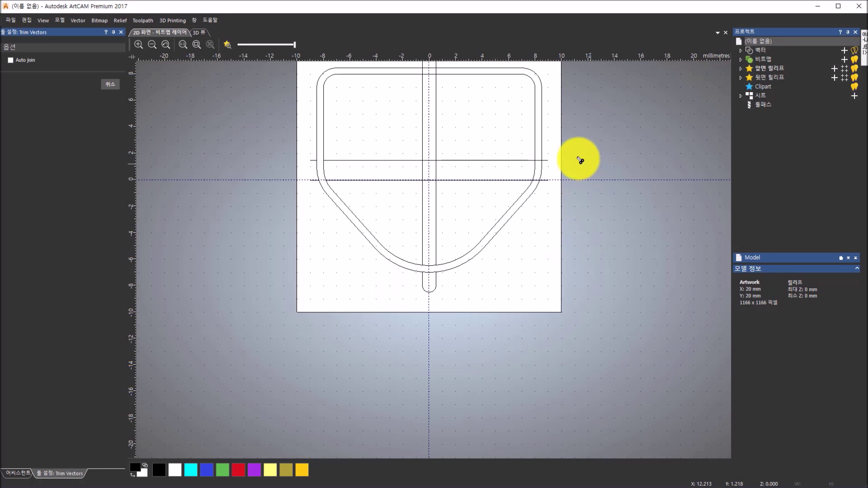
{"action": "scroll", "coordinate": [524, 156], "scroll_direction": "up", "scroll_amount": 2}
{"action": "left_click", "coordinate": [508, 165]}
{"action": "left_click", "coordinate": [507, 205]}
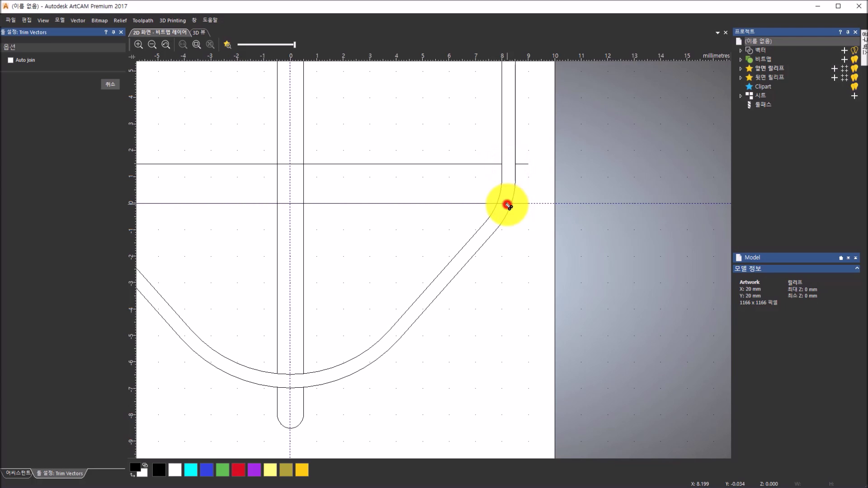
- Trim both sides of the vertical bar between the shield outlines' upper edges and finish trimming
{"action": "scroll", "coordinate": [506, 204], "scroll_direction": "down", "scroll_amount": 2}
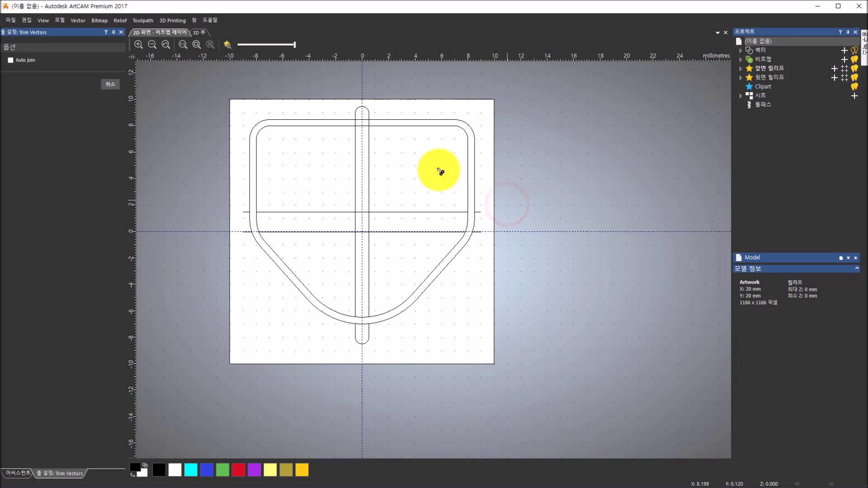
{"action": "scroll", "coordinate": [364, 120], "scroll_direction": "up", "scroll_amount": 2}
{"action": "left_click", "coordinate": [376, 128]}
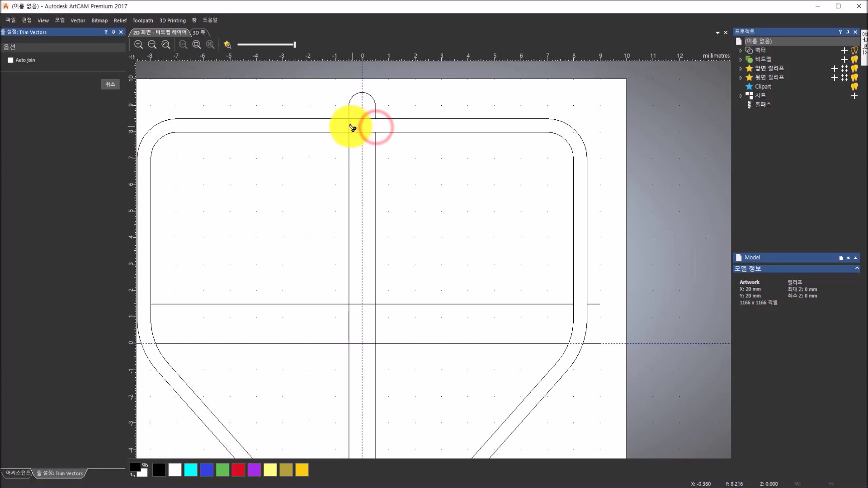
{"action": "left_click", "coordinate": [349, 128]}
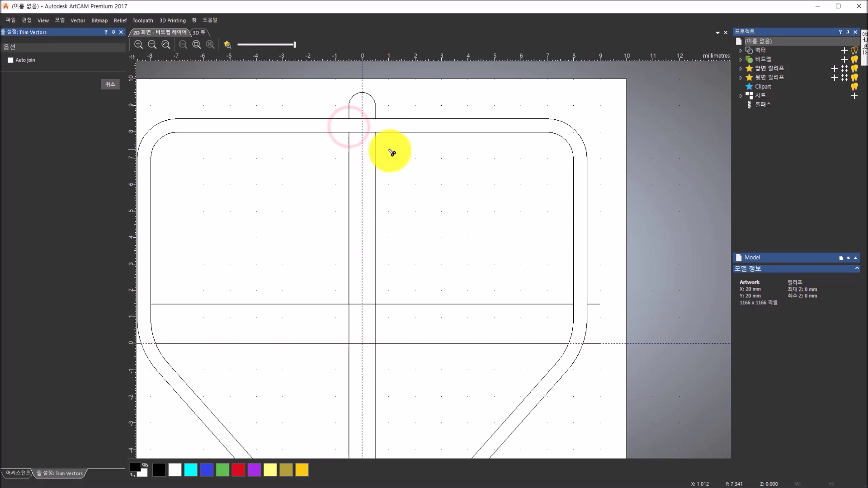
{"action": "scroll", "coordinate": [391, 153], "scroll_direction": "down", "scroll_amount": 2}
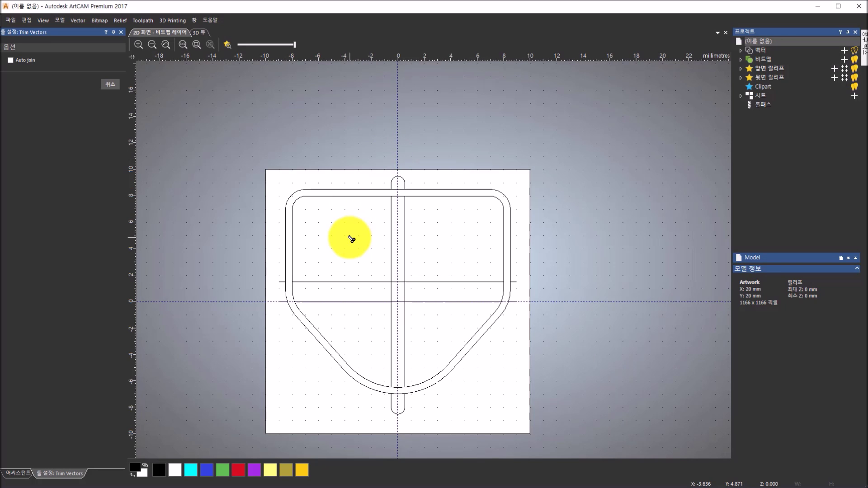
{"action": "left_click", "coordinate": [121, 35]}
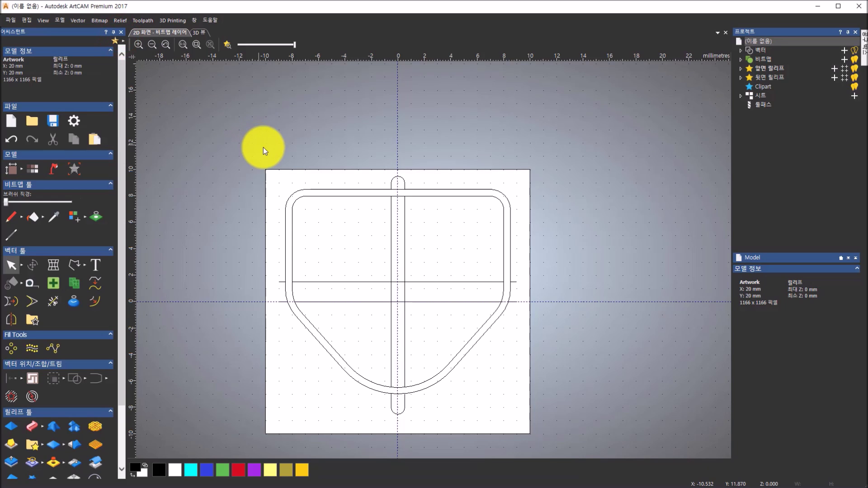
- Select and delete all the leftover bar ends outside the shield: the two rounded caps and the horizontal line stubs
{"action": "left_click_drag", "start_coordinate": [358, 161], "coordinate": [414, 190]}
{"action": "left_click", "coordinate": [516, 282], "text": "shift"}
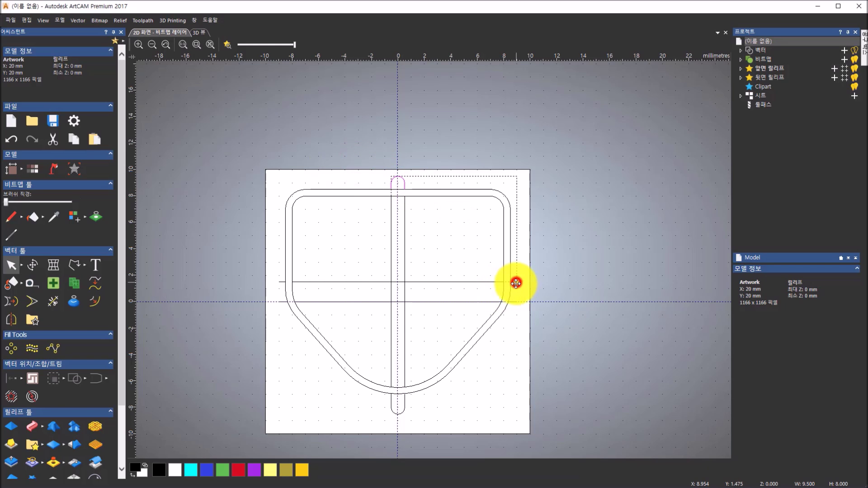
{"action": "left_click", "coordinate": [512, 301], "text": "shift"}
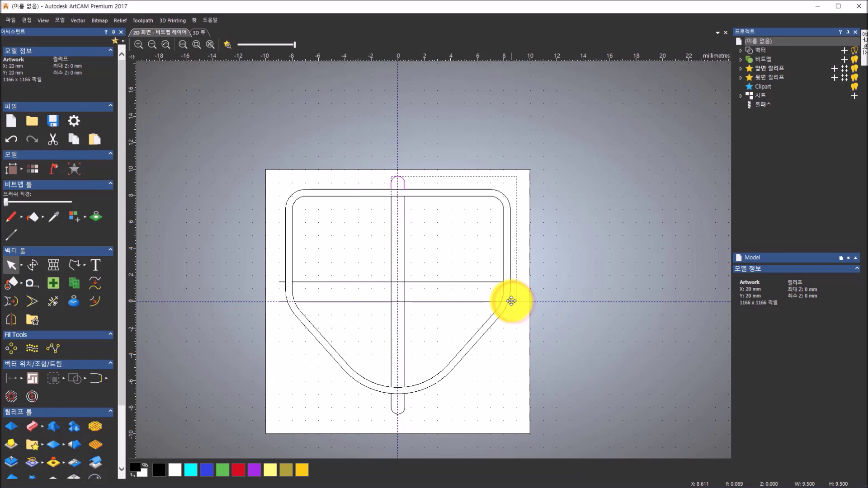
{"action": "left_click", "coordinate": [402, 402], "text": "shift"}
{"action": "left_click", "coordinate": [285, 301], "text": "shift"}
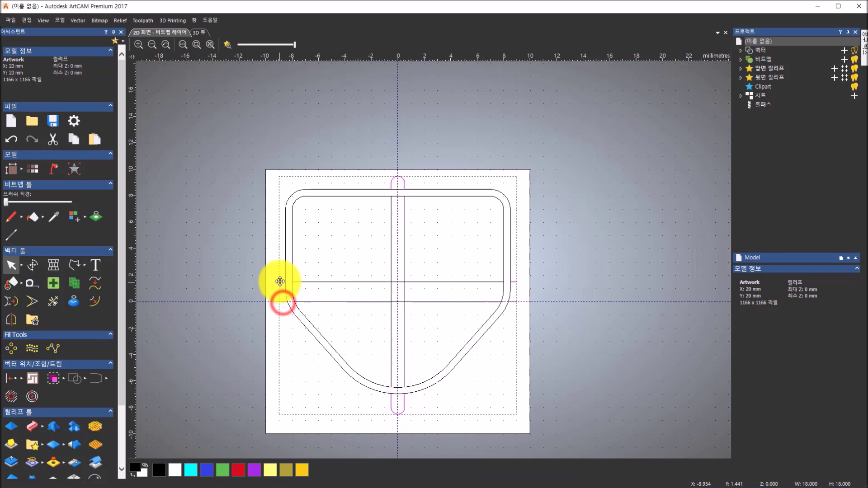
{"action": "left_click", "coordinate": [281, 282], "text": "shift"}
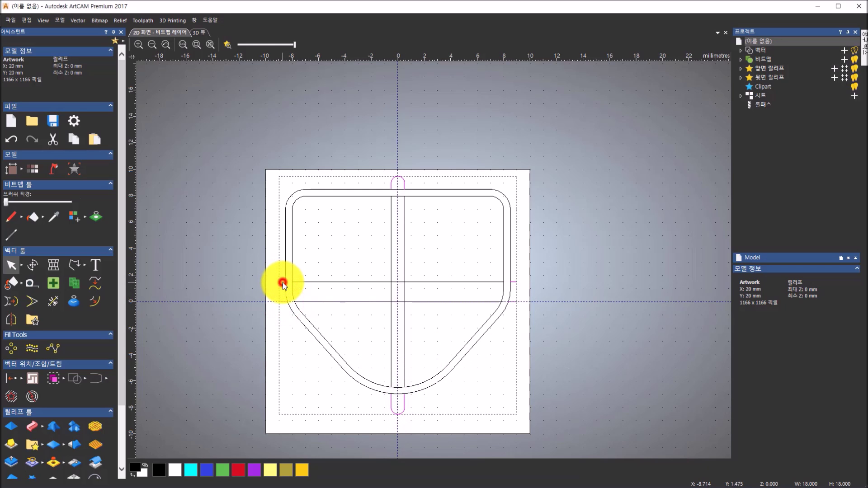
{"action": "left_click", "coordinate": [360, 350]}
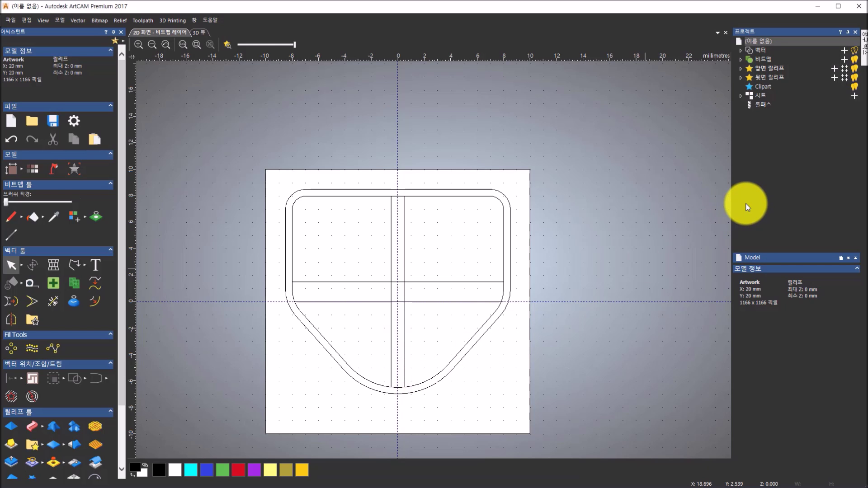
- Import the vector file shield.eps into the current vector layer
{"action": "left_click", "coordinate": [346, 487]}
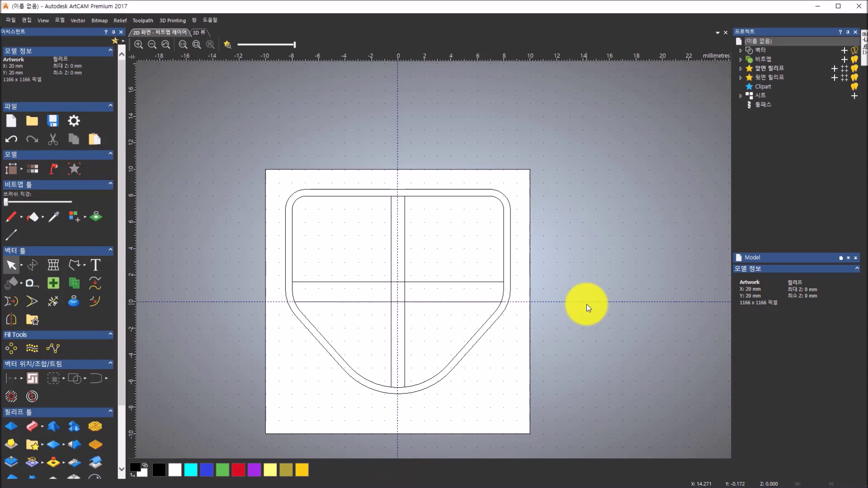
{"action": "left_click", "coordinate": [749, 50]}
{"action": "left_click", "coordinate": [741, 51]}
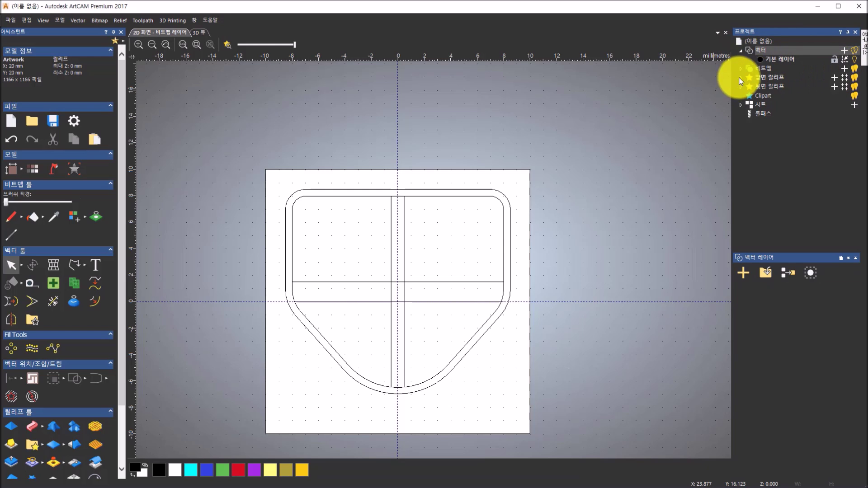
{"action": "left_click", "coordinate": [772, 58]}
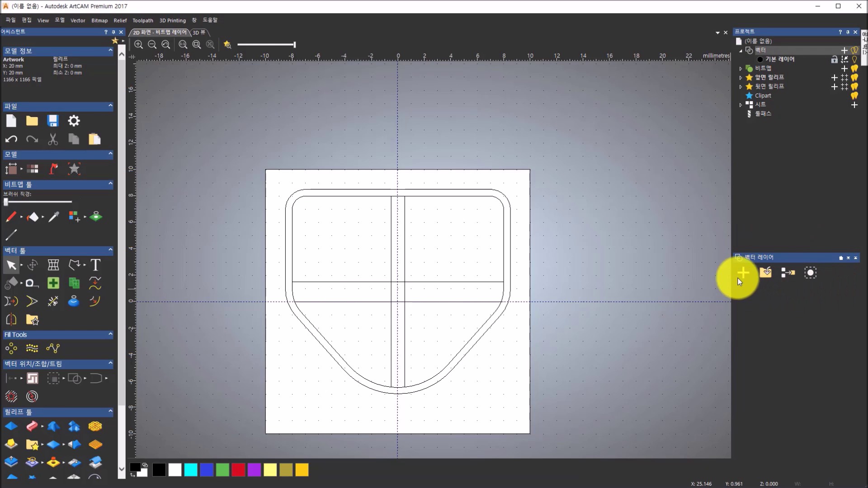
{"action": "left_click", "coordinate": [763, 273]}
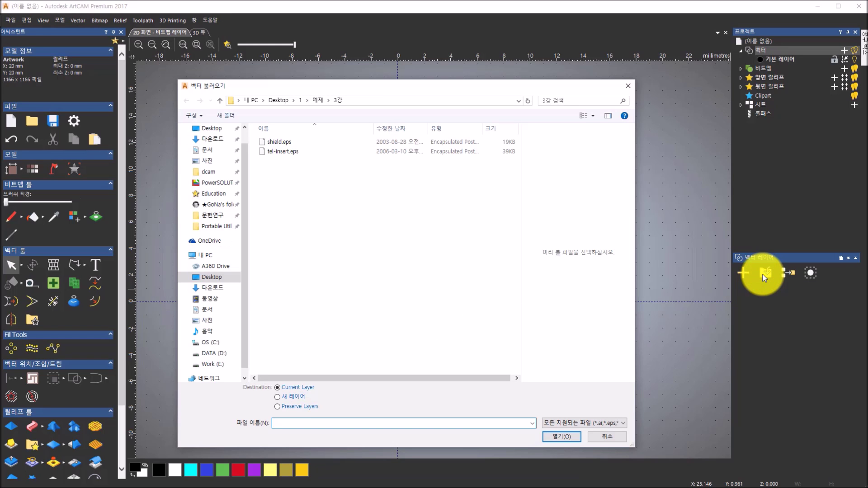
{"action": "left_click", "coordinate": [354, 144]}
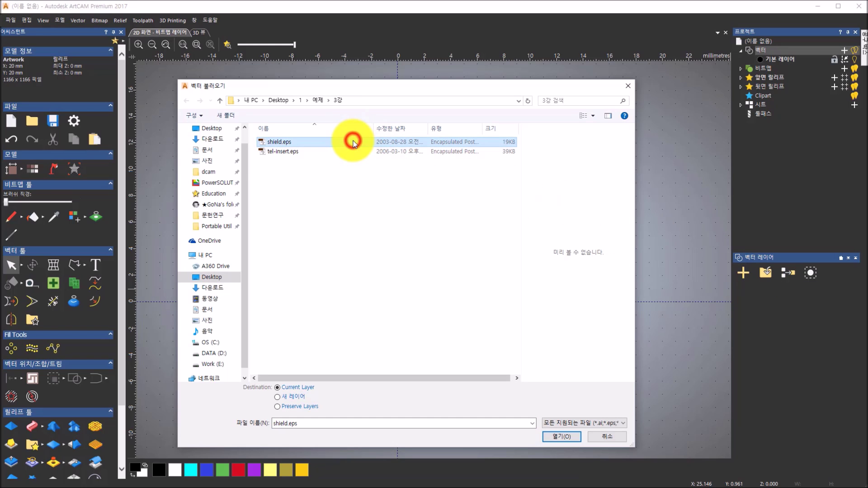
{"action": "double_click", "coordinate": [353, 142]}
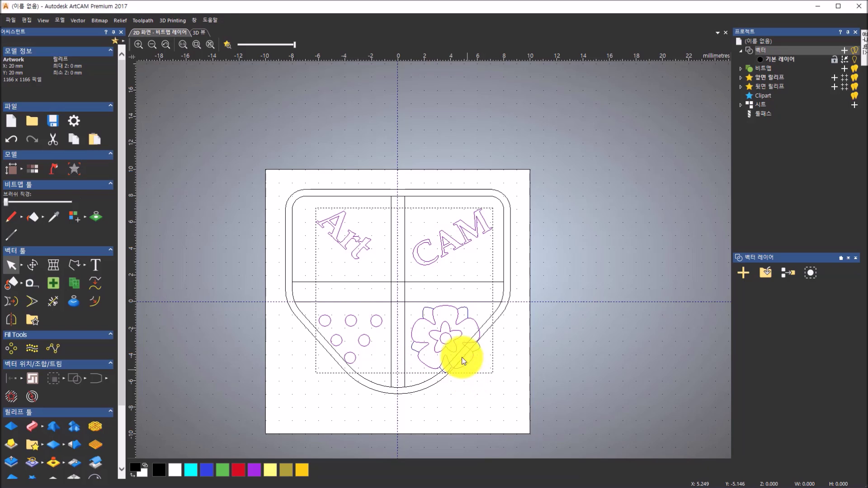
- Ungroup the imported lettering, circles and flower vectors and clear the selection
{"action": "left_click", "coordinate": [460, 250]}
{"action": "left_click", "coordinate": [459, 250]}
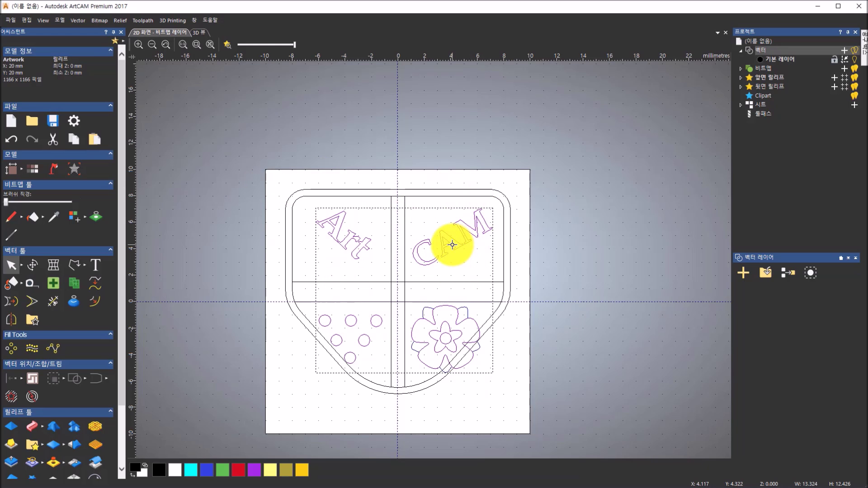
{"action": "right_click", "coordinate": [452, 245]}
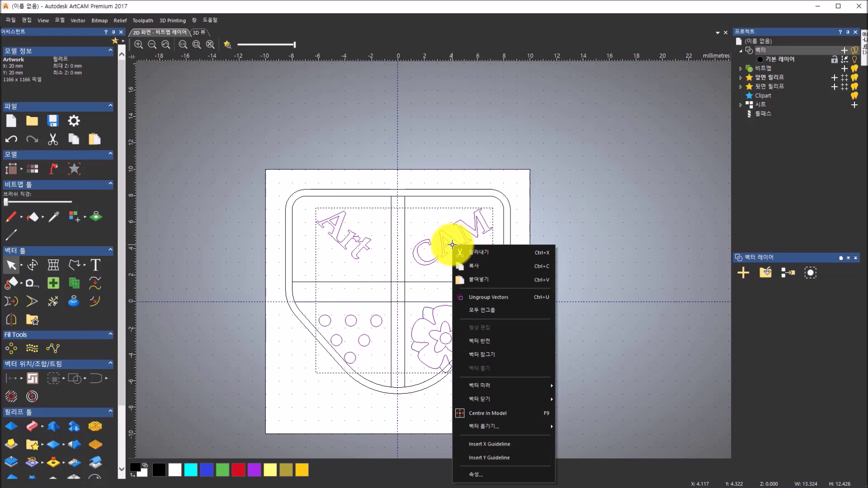
{"action": "left_click", "coordinate": [477, 298]}
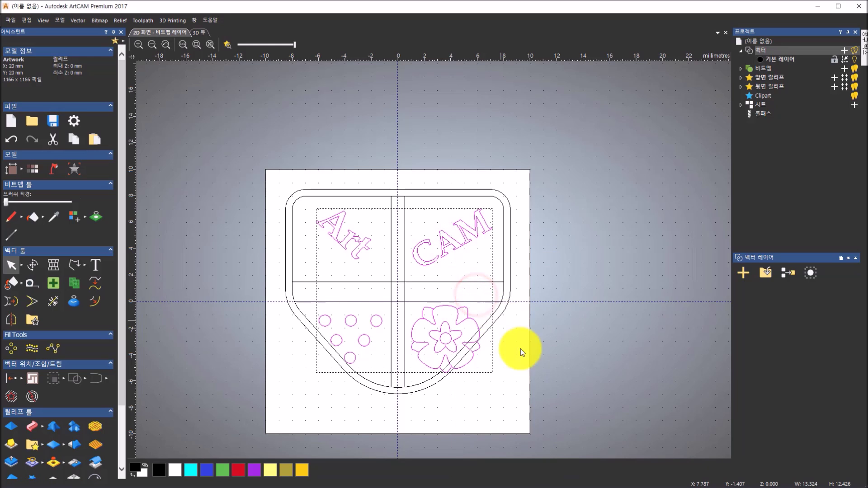
{"action": "left_click", "coordinate": [527, 359]}
- Select only the flower motif and nudge it up and left into the corner formed by the crossing bars
{"action": "left_click_drag", "start_coordinate": [498, 390], "coordinate": [429, 311]}
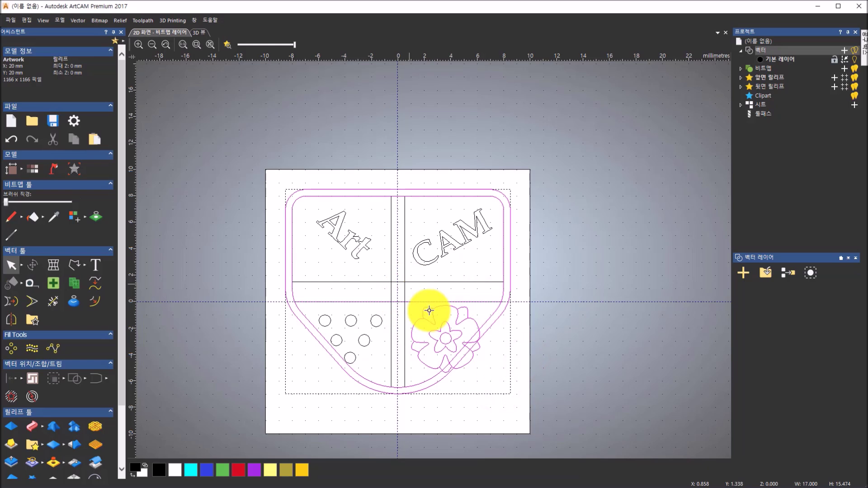
{"action": "left_click", "coordinate": [482, 319], "text": "shift"}
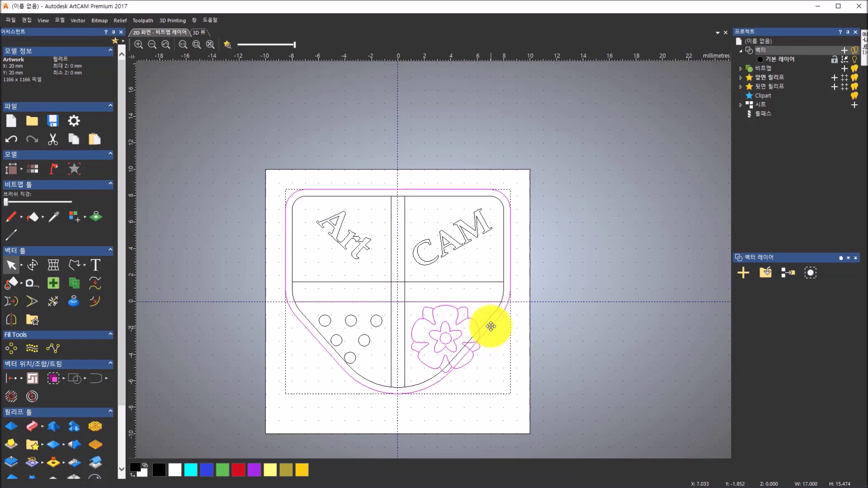
{"action": "left_click", "coordinate": [491, 325], "text": "shift"}
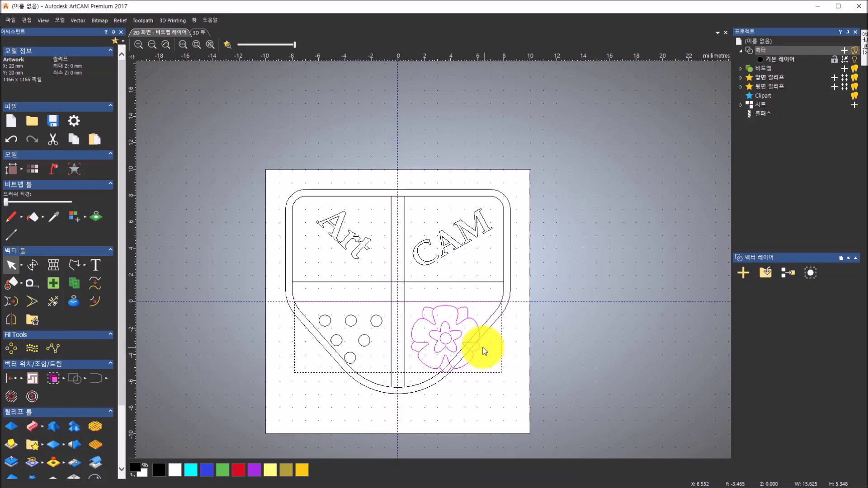
{"action": "left_click", "coordinate": [486, 301], "text": "shift"}
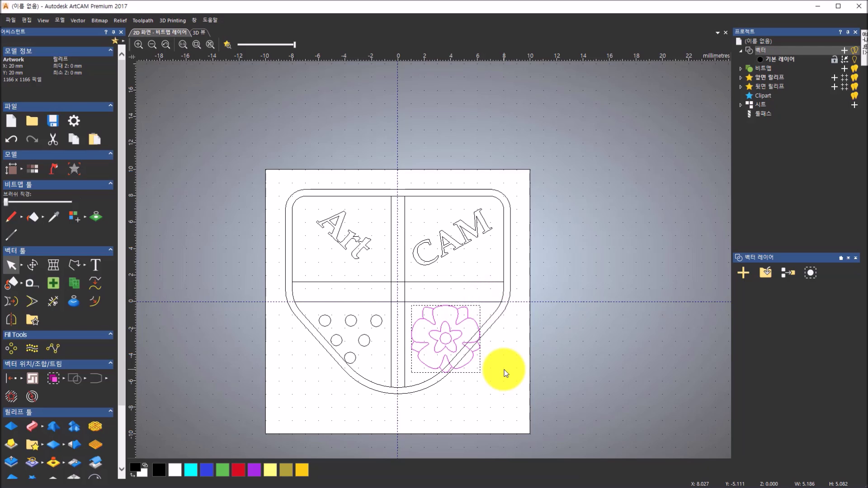
{"action": "key", "text": "Up"}
{"action": "key", "text": "Up"}
{"action": "key", "text": "Up"}
{"action": "key", "text": "Up"}
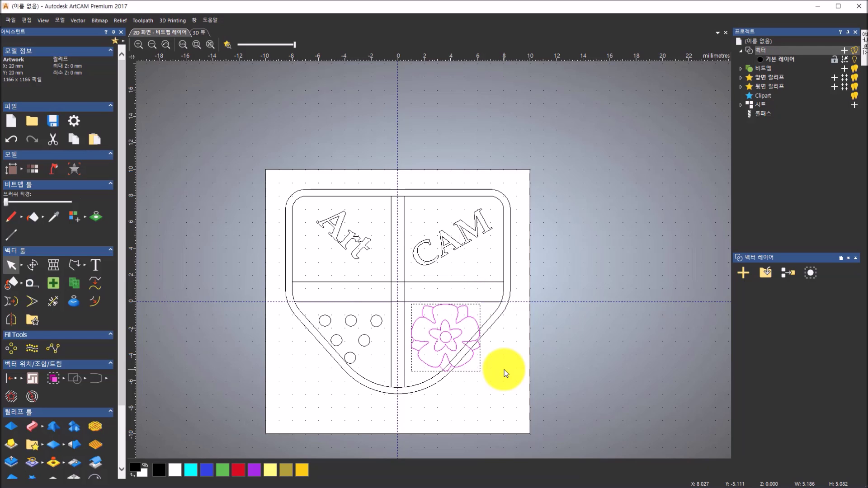
{"action": "key", "text": "Left"}
{"action": "key", "text": "Left"}
{"action": "key", "text": "Left"}
{"action": "key", "text": "Left"}
{"action": "key", "text": "Left"}
{"action": "key", "text": "Left"}
{"action": "key", "text": "Left"}
{"action": "key", "text": "Left"}
{"action": "key", "text": "Left"}
{"action": "key", "text": "Up"}
{"action": "key", "text": "Up"}
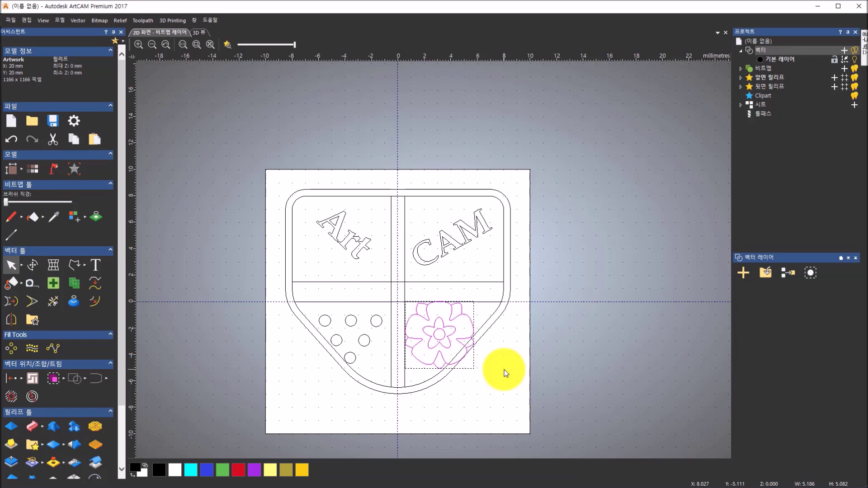
{"action": "left_click", "coordinate": [505, 371]}
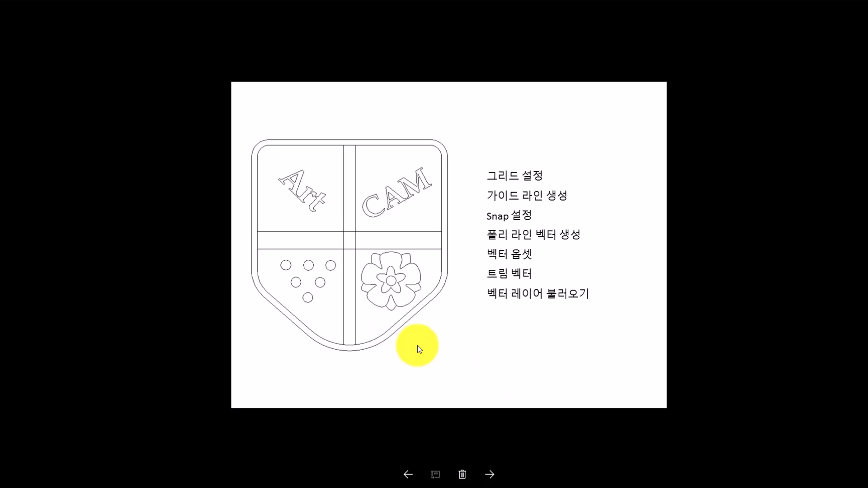
{"action": "key", "text": "Right"}
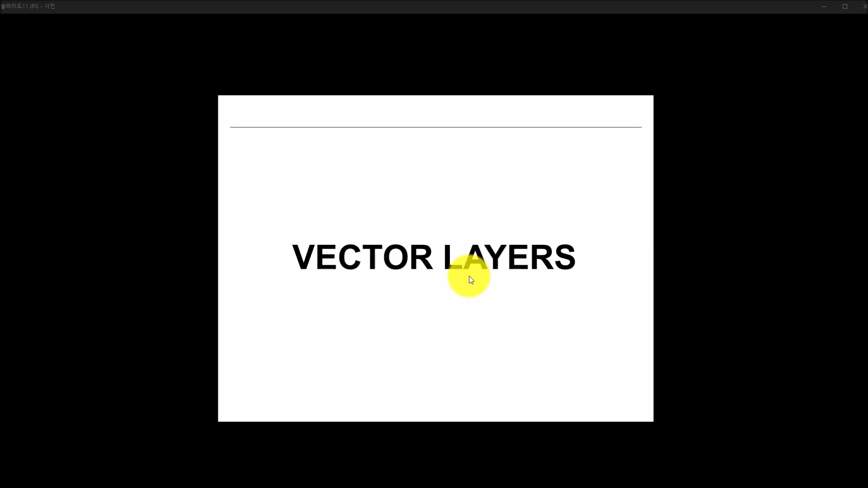
{"action": "left_click", "coordinate": [362, 259]}
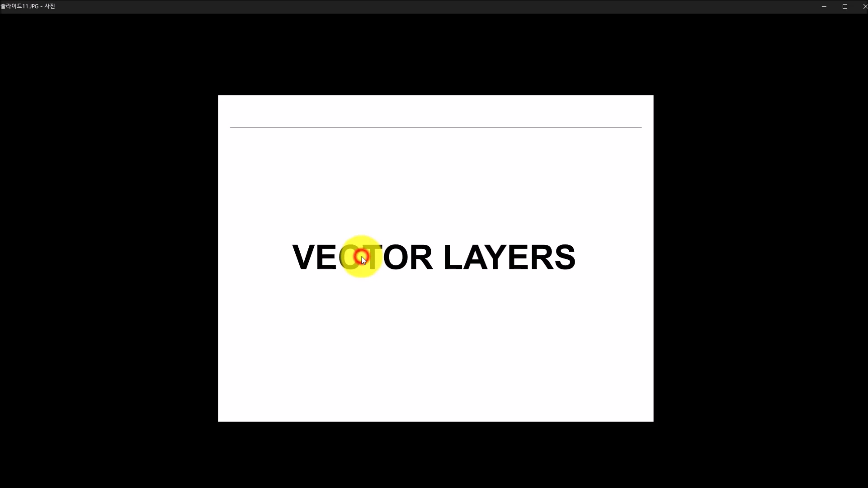
- Switch to ArtCAM, open the model 1강-폰예제.art from the 3강 folder and show its 2D view
{"action": "left_click", "coordinate": [478, 485]}
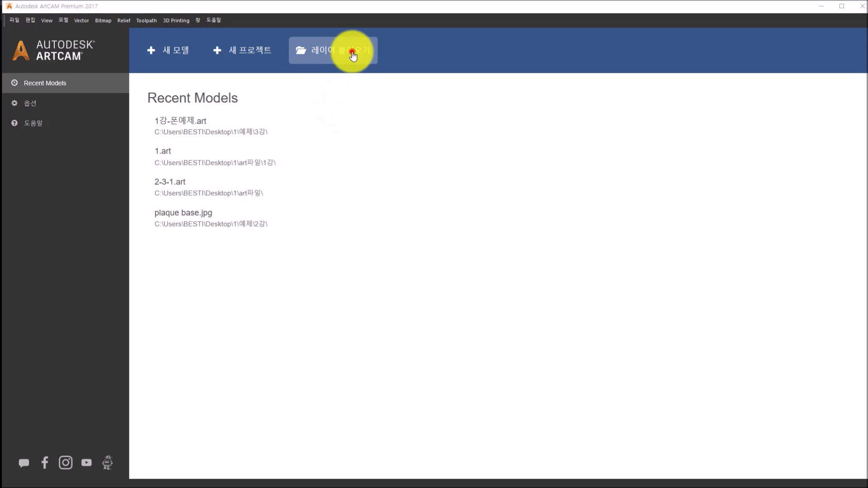
{"action": "left_click", "coordinate": [352, 54]}
{"action": "left_click_drag", "start_coordinate": [326, 24], "coordinate": [541, 86]}
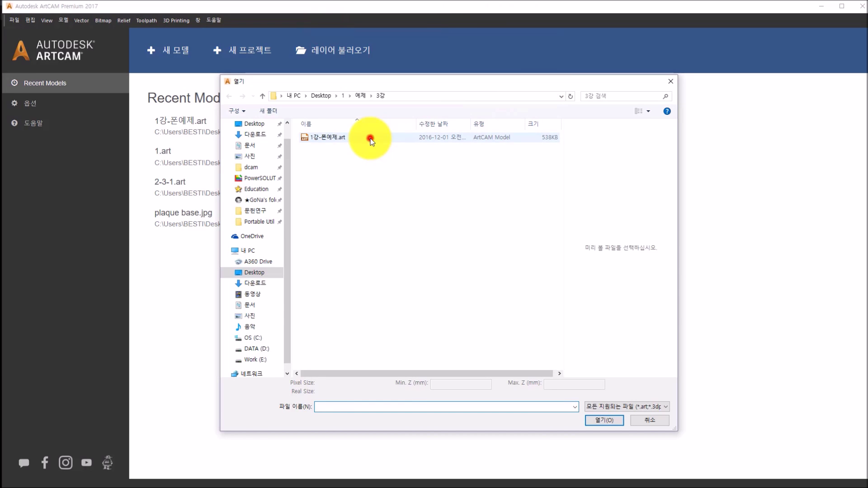
{"action": "left_click", "coordinate": [370, 138]}
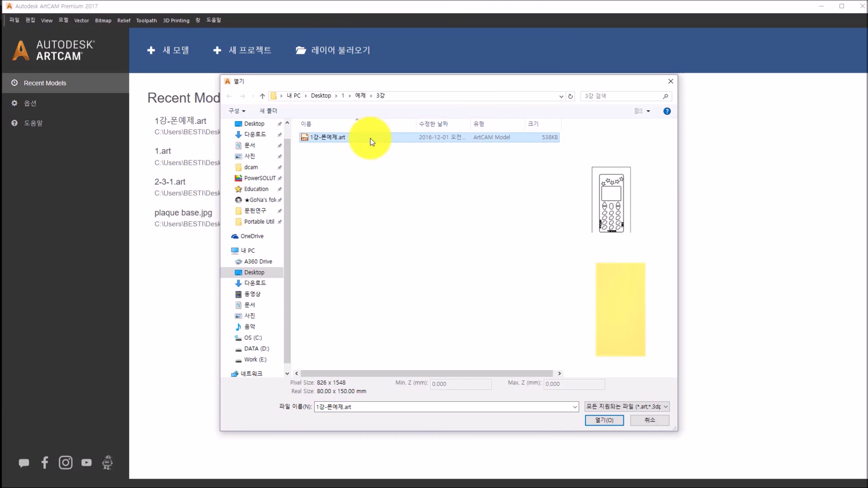
{"action": "double_click", "coordinate": [371, 138]}
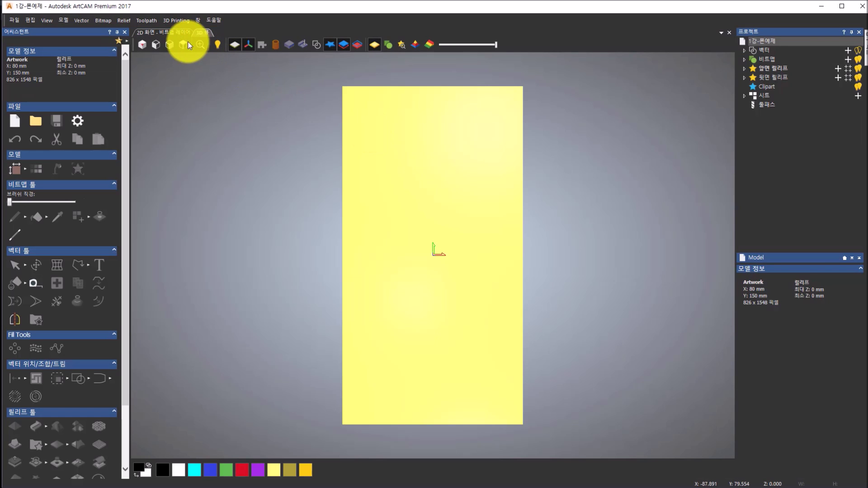
{"action": "left_click", "coordinate": [169, 32]}
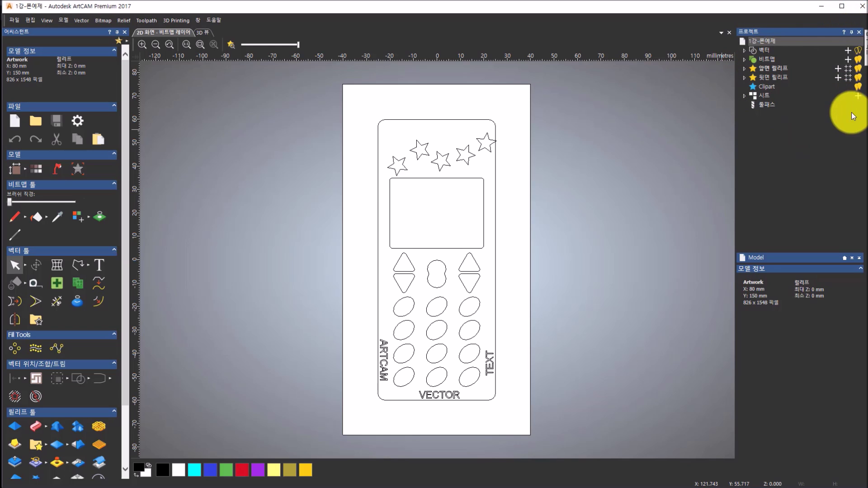
- Expand the vector, bitmap and front relief groups in the project tree to show their layers
{"action": "left_click", "coordinate": [766, 48]}
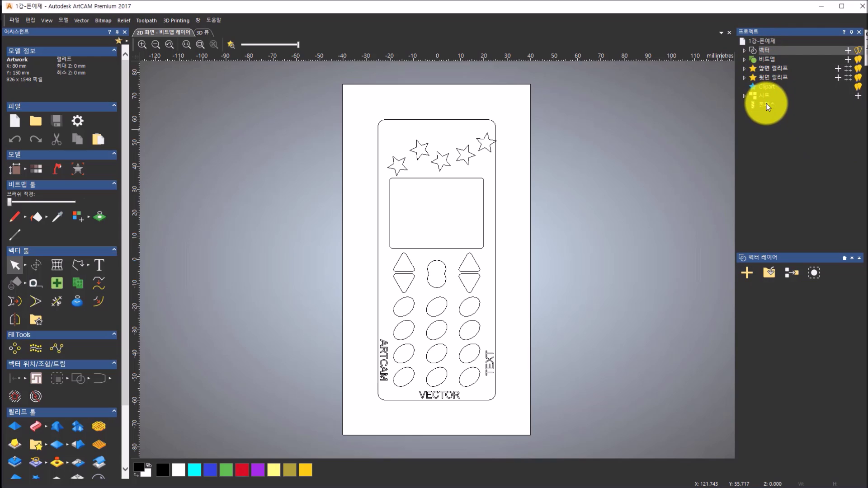
{"action": "left_click", "coordinate": [744, 51]}
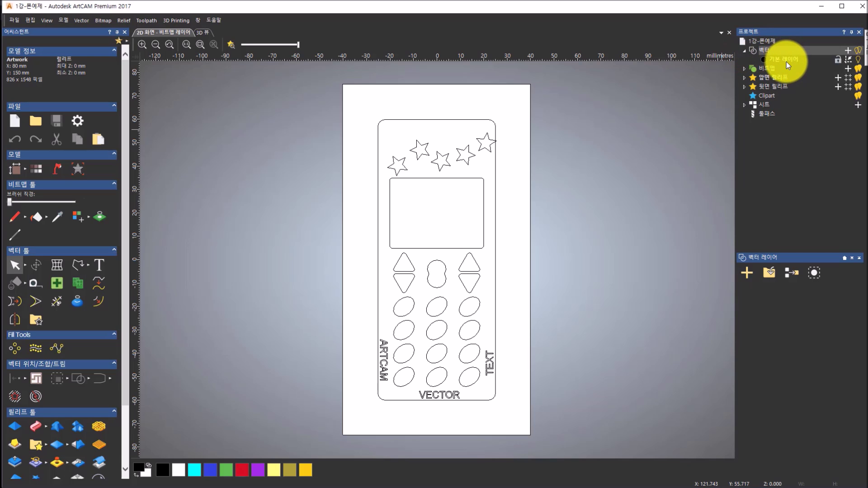
{"action": "left_click", "coordinate": [743, 70]}
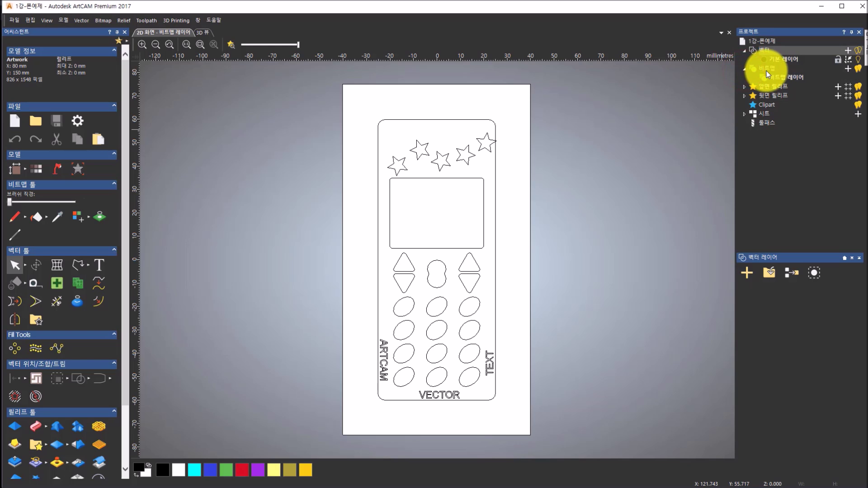
{"action": "left_click", "coordinate": [744, 86]}
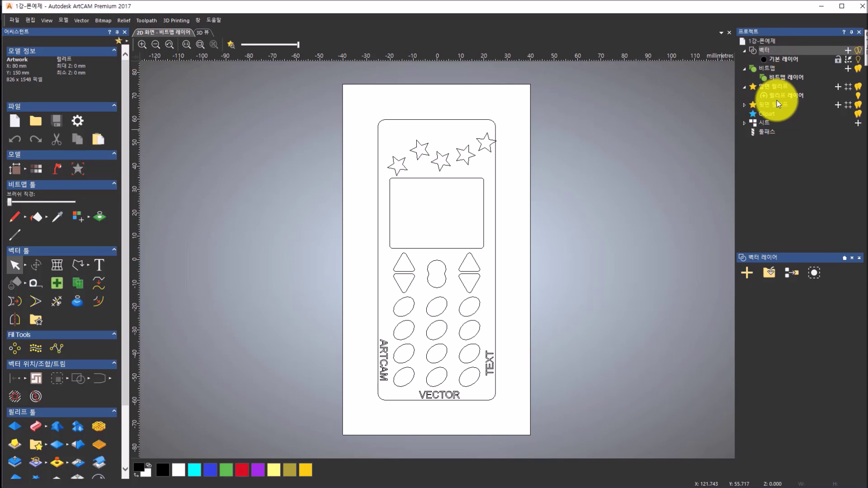
- Create a new vector layer and name it star
{"action": "left_click", "coordinate": [765, 51]}
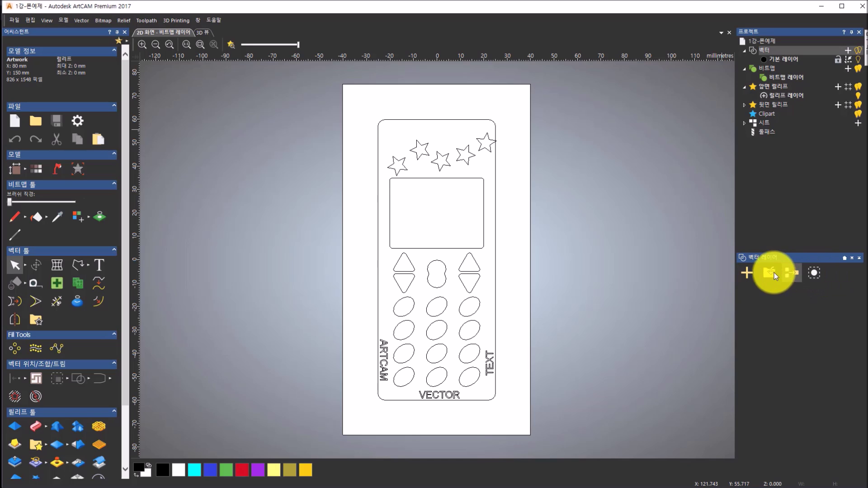
{"action": "left_click", "coordinate": [747, 273]}
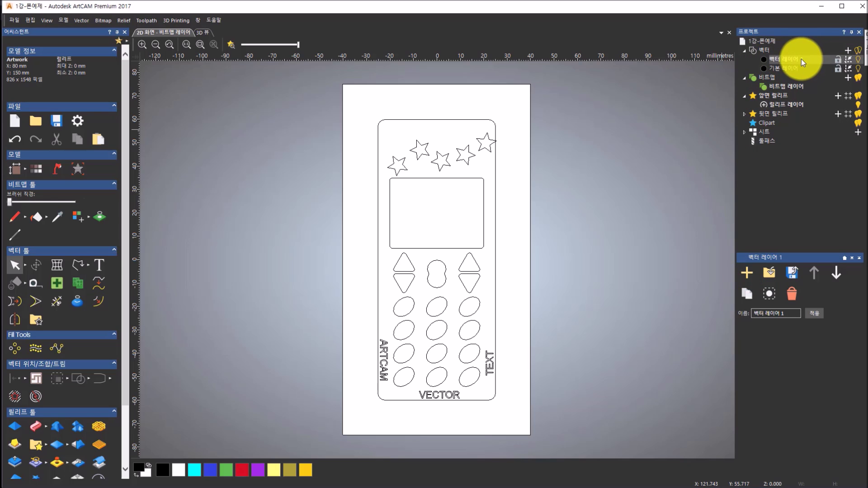
{"action": "left_click", "coordinate": [795, 59]}
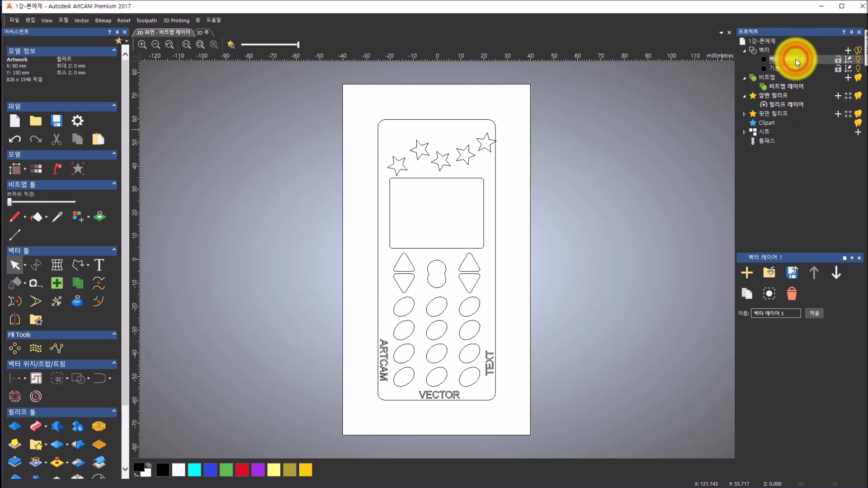
{"action": "type", "text": "sst"}
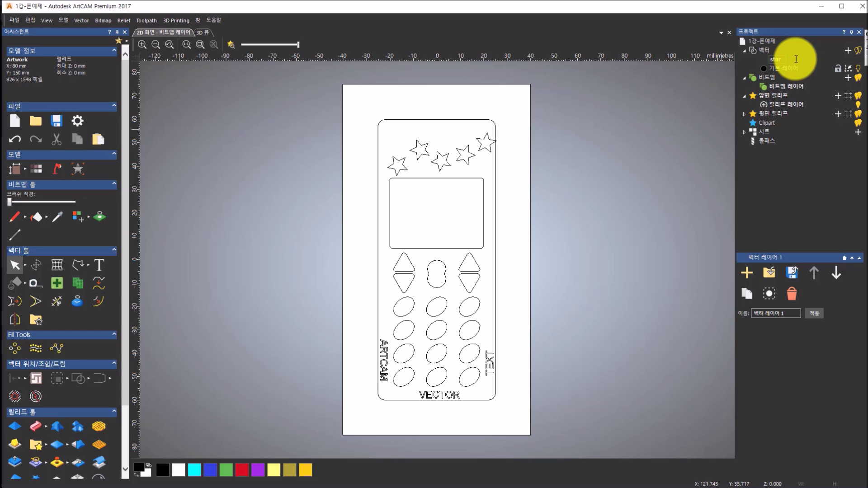
{"action": "left_click", "coordinate": [669, 172]}
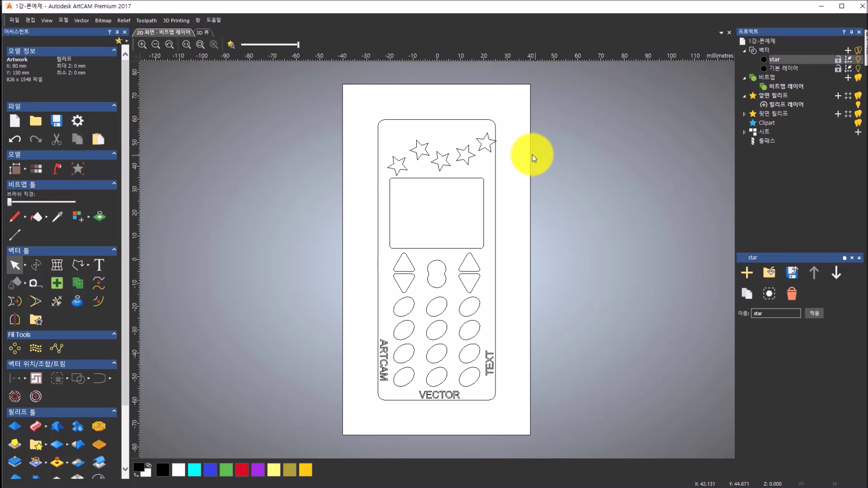
- Select the five stars without the phone outline, move them to the star layer, and clear the selection
{"action": "left_click_drag", "start_coordinate": [524, 110], "coordinate": [370, 175]}
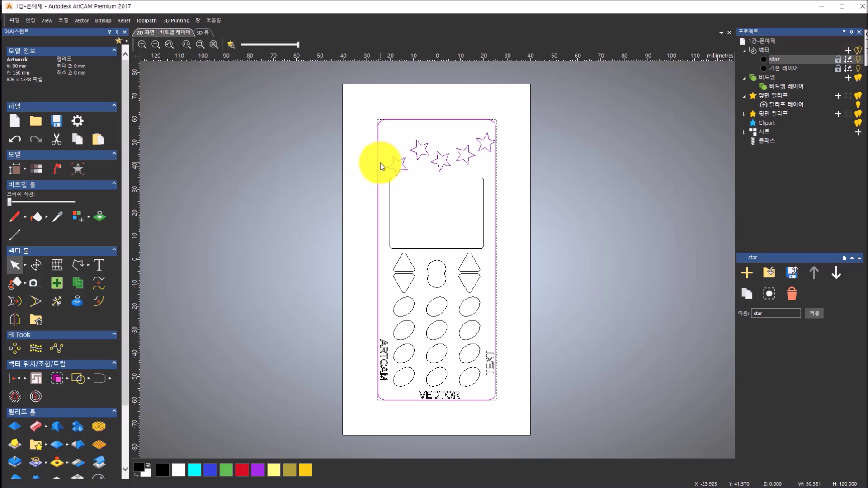
{"action": "left_click", "coordinate": [377, 163], "text": "shift"}
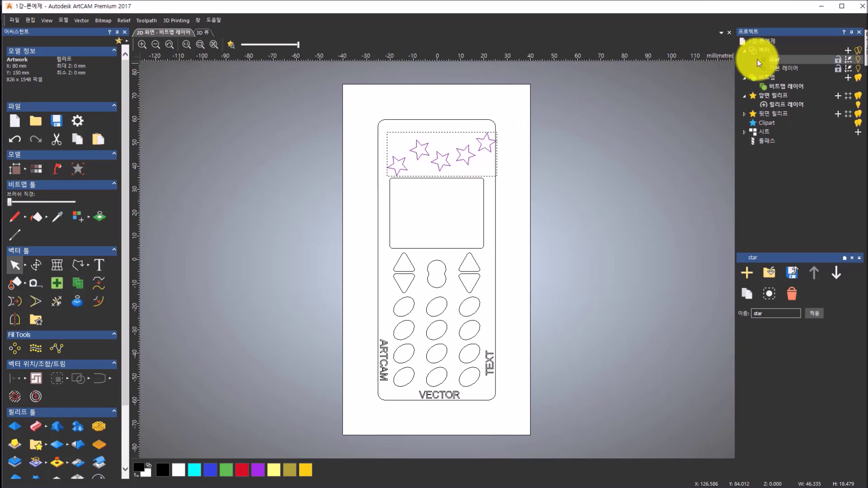
{"action": "right_click", "coordinate": [462, 161]}
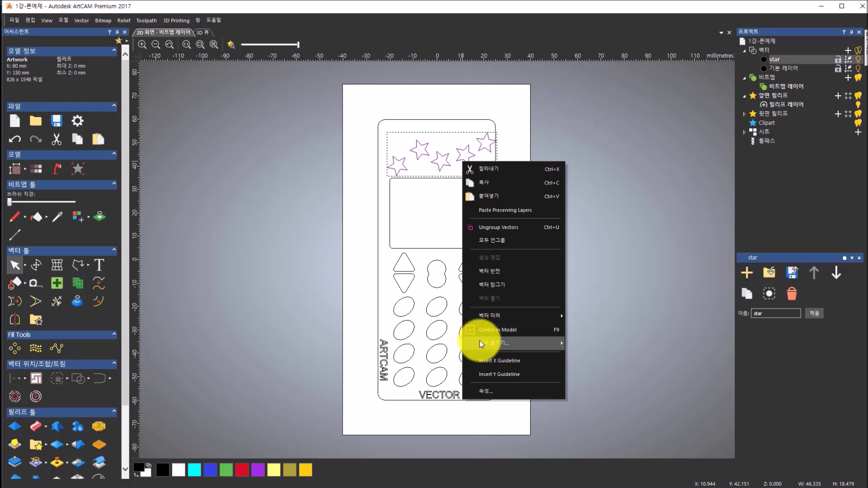
{"action": "mouse_move", "coordinate": [488, 343]}
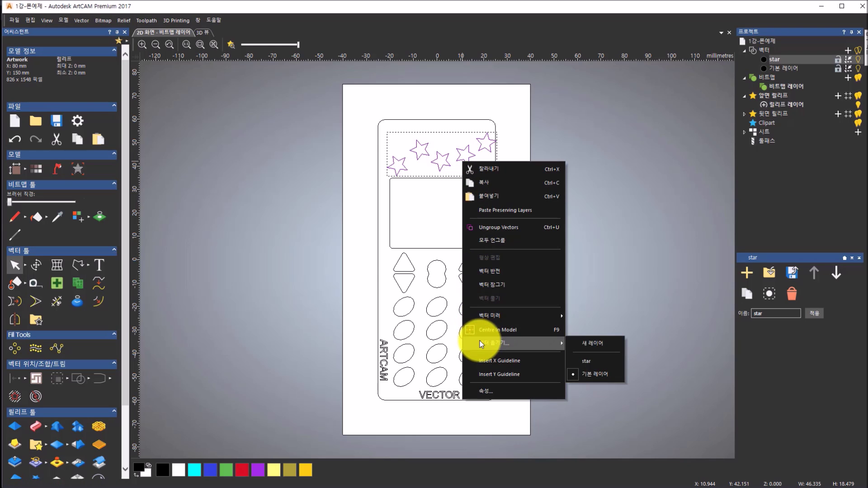
{"action": "left_click", "coordinate": [610, 364]}
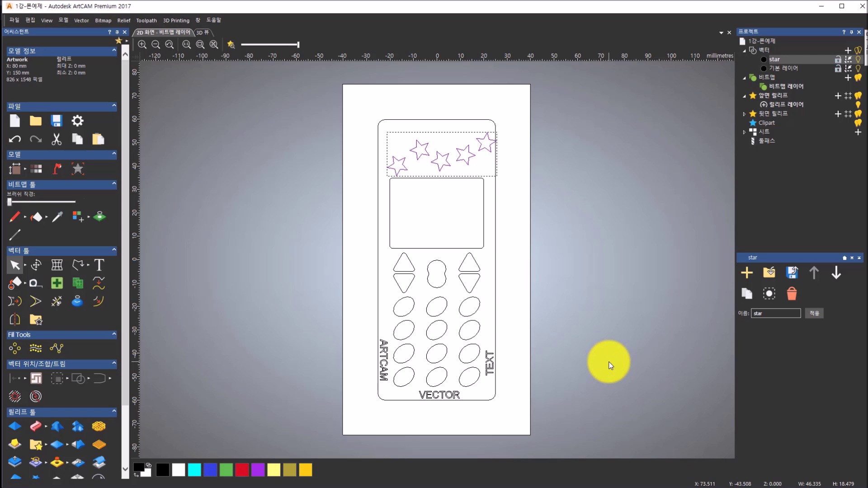
{"action": "left_click", "coordinate": [658, 188]}
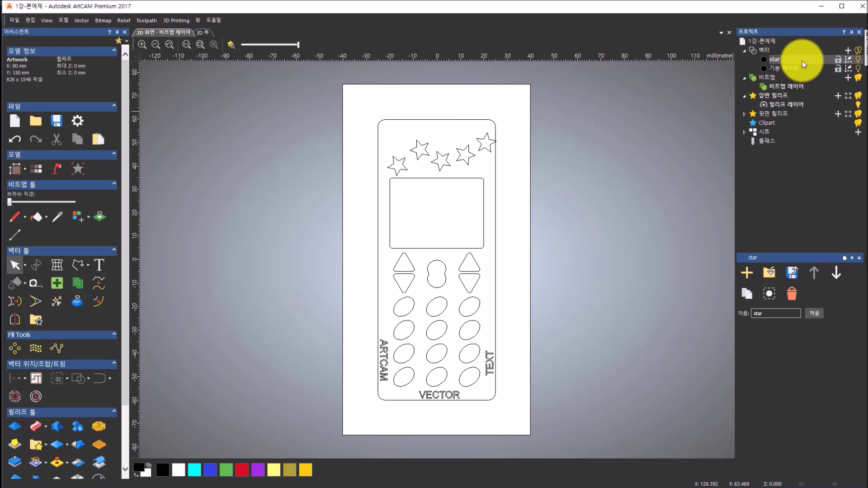
- Hide and show the star layer repeatedly to check which vectors it holds, and select the star group
{"action": "left_click", "coordinate": [860, 62]}
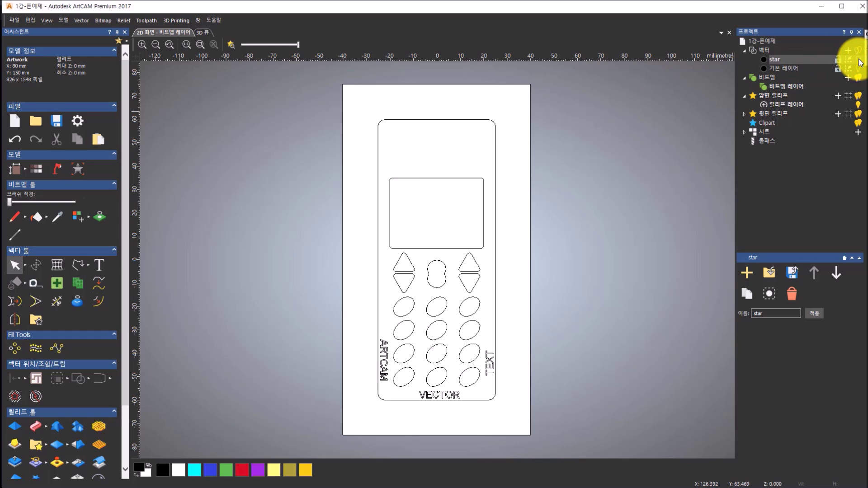
{"action": "left_click", "coordinate": [860, 62]}
{"action": "left_click", "coordinate": [858, 60]}
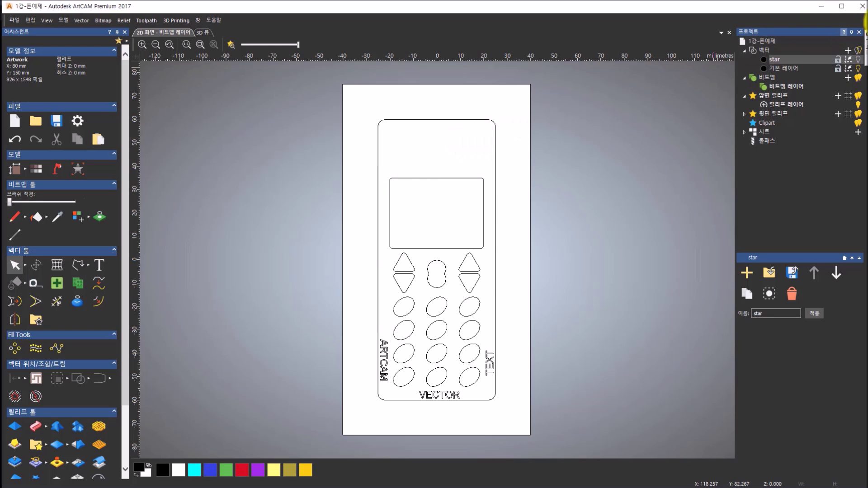
{"action": "left_click", "coordinate": [858, 60]}
{"action": "left_click", "coordinate": [858, 60]}
{"action": "left_click", "coordinate": [858, 60]}
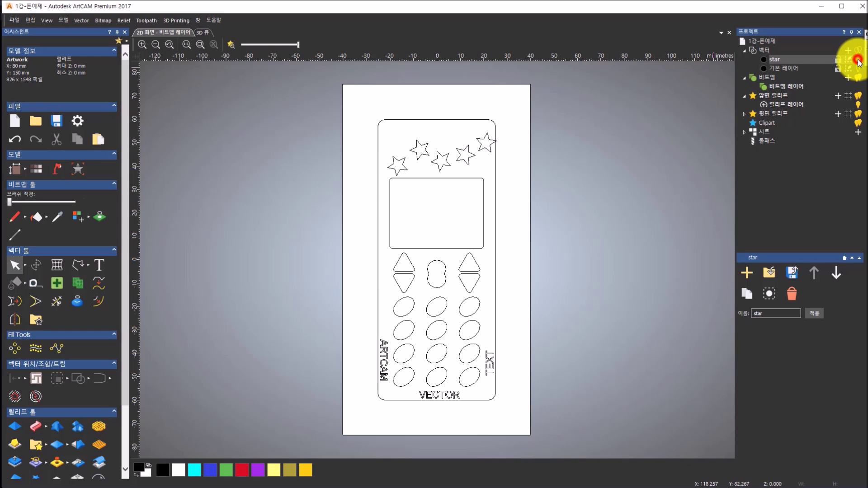
{"action": "left_click", "coordinate": [858, 60]}
{"action": "left_click", "coordinate": [858, 61]}
{"action": "left_click", "coordinate": [465, 156]}
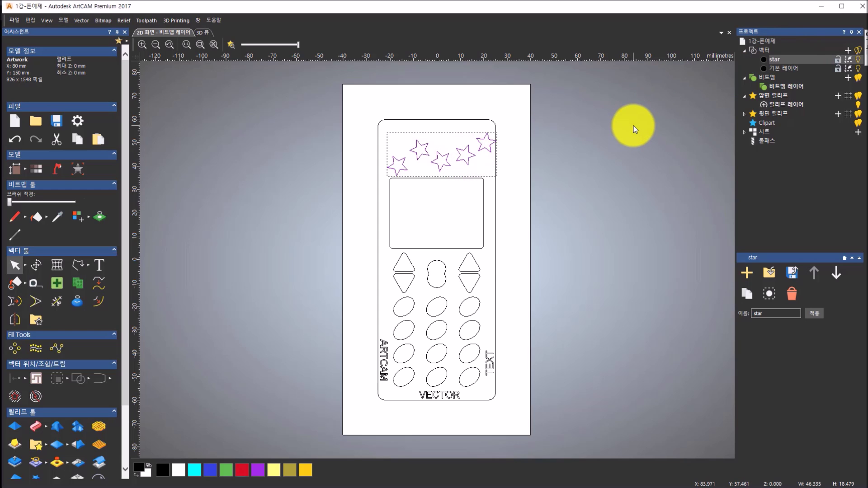
- Set the star layer's colour to the light green basic colour and deselect the stars
{"action": "left_click", "coordinate": [765, 59]}
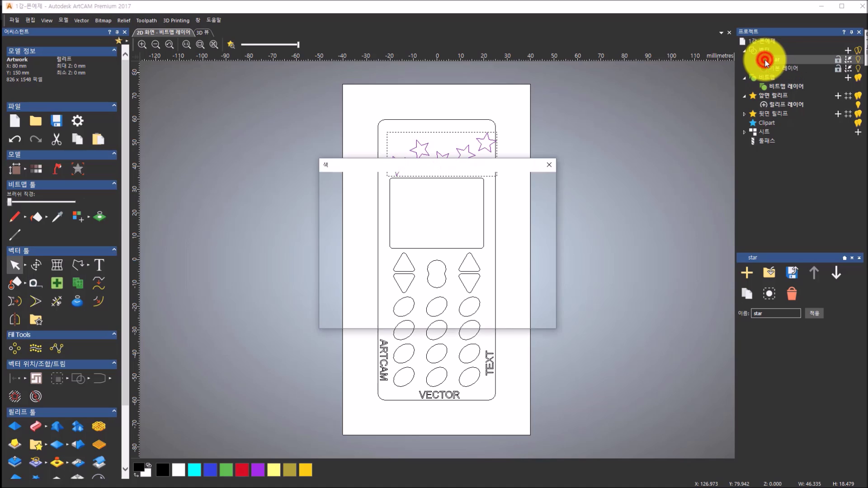
{"action": "left_click_drag", "start_coordinate": [480, 165], "coordinate": [488, 148]}
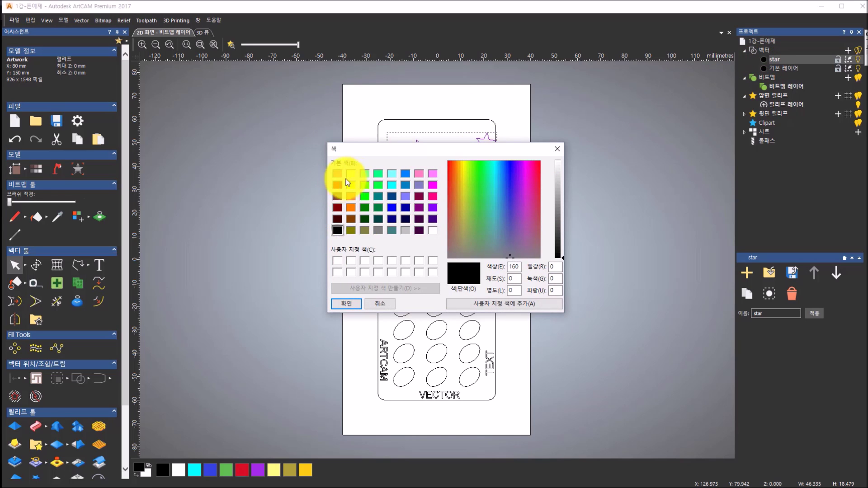
{"action": "left_click_drag", "start_coordinate": [404, 149], "coordinate": [557, 156]}
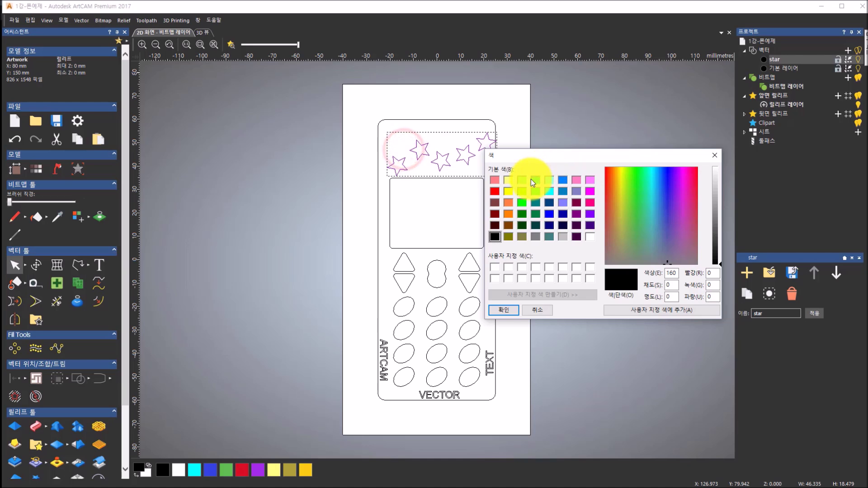
{"action": "left_click", "coordinate": [535, 180]}
{"action": "left_click", "coordinate": [504, 310]}
{"action": "left_click", "coordinate": [579, 253]}
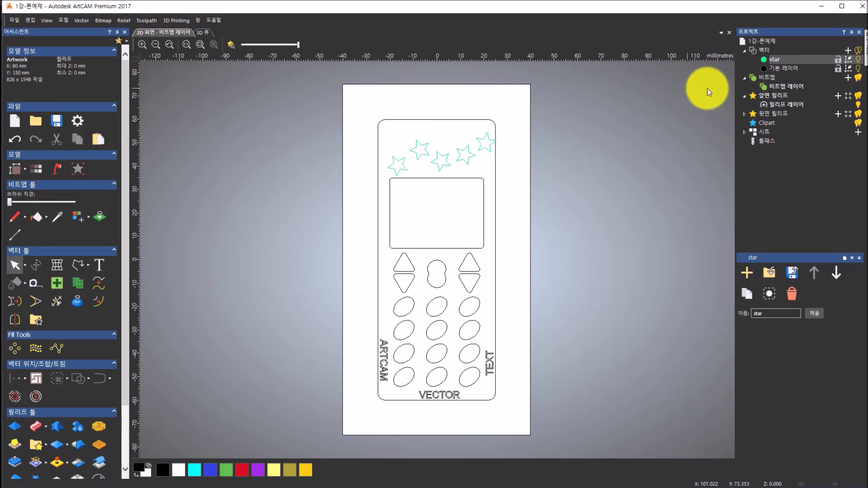
- Create another vector layer and name it button
{"action": "left_click", "coordinate": [764, 50]}
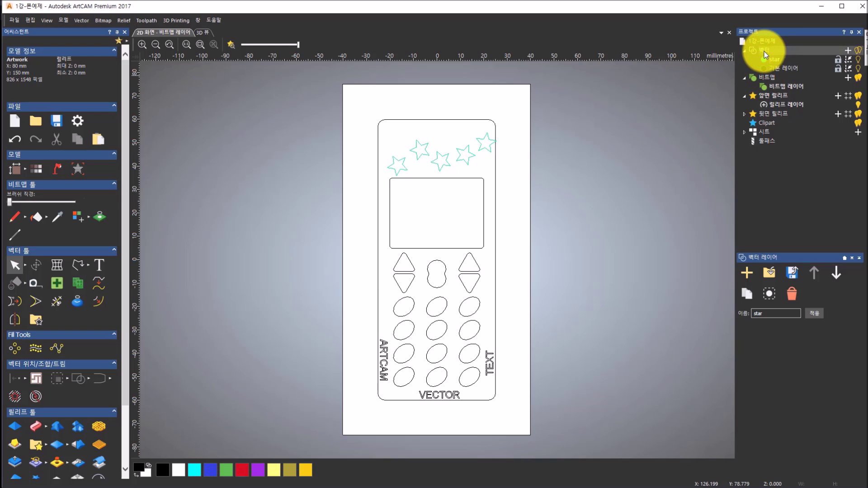
{"action": "left_click", "coordinate": [749, 274]}
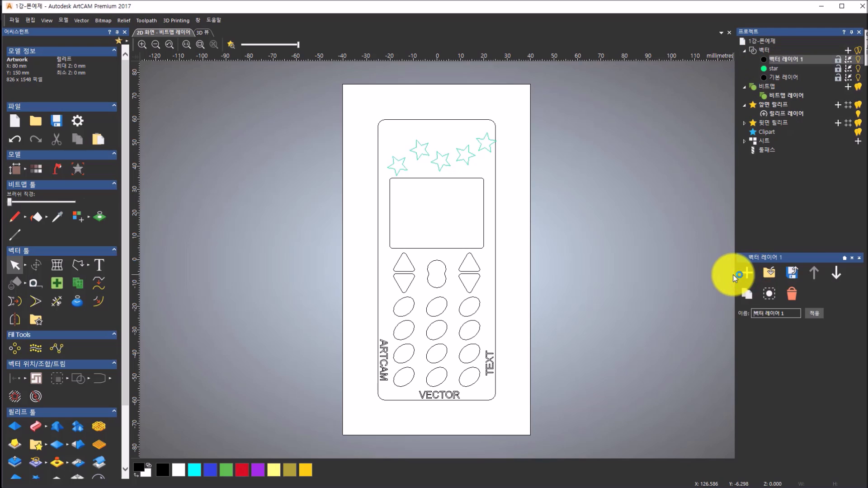
{"action": "left_click", "coordinate": [777, 59]}
{"action": "type", "text": "button"}
{"action": "key", "text": "Return"}
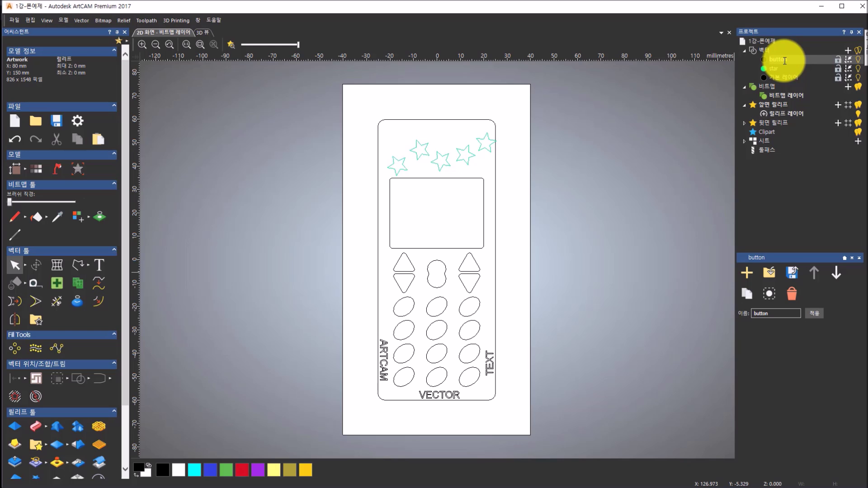
- Select all the phone's key shapes, including the bottom row of ovals, and move them to the button layer
{"action": "left_click_drag", "start_coordinate": [383, 247], "coordinate": [485, 383]}
{"action": "left_click", "coordinate": [472, 378], "text": "shift"}
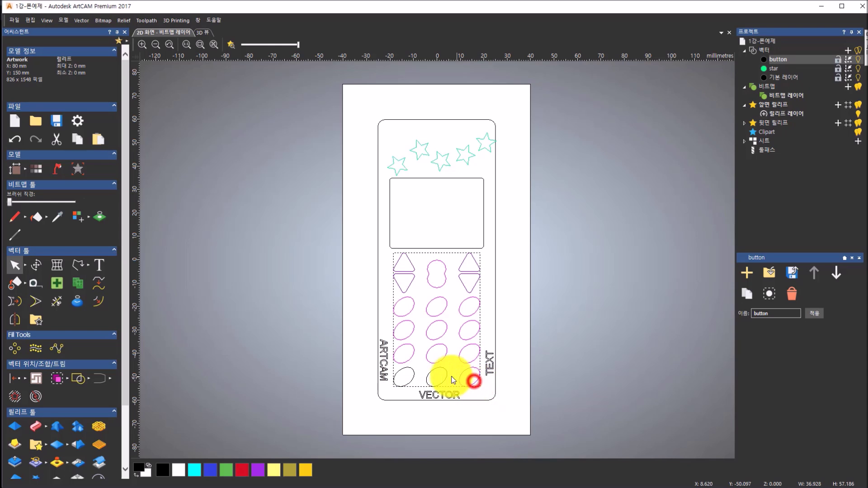
{"action": "left_click", "coordinate": [441, 377], "text": "shift"}
{"action": "left_click", "coordinate": [414, 373], "text": "shift"}
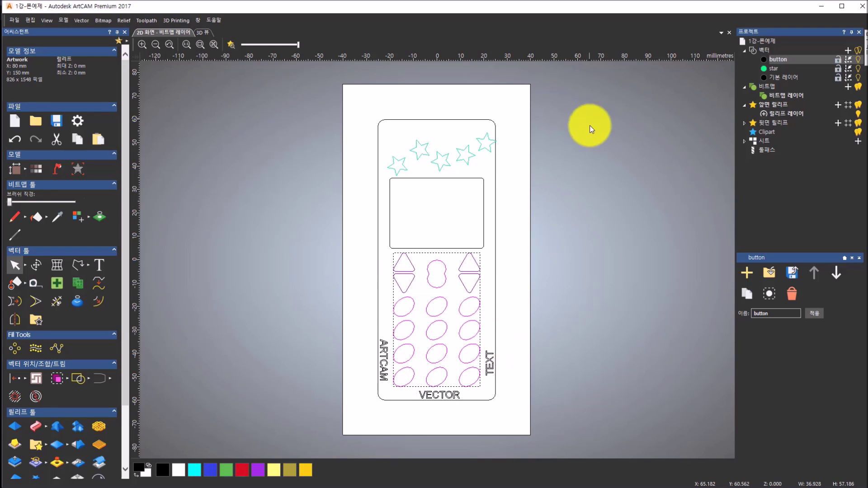
{"action": "right_click", "coordinate": [466, 274]}
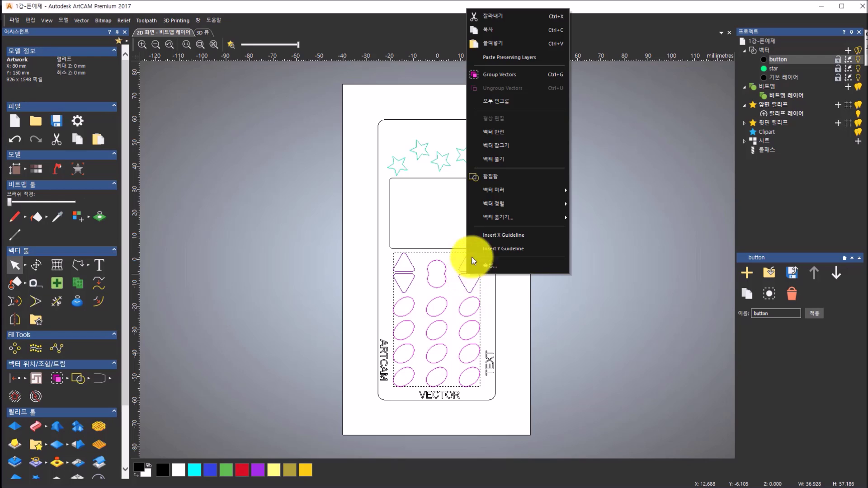
{"action": "mouse_move", "coordinate": [497, 219]}
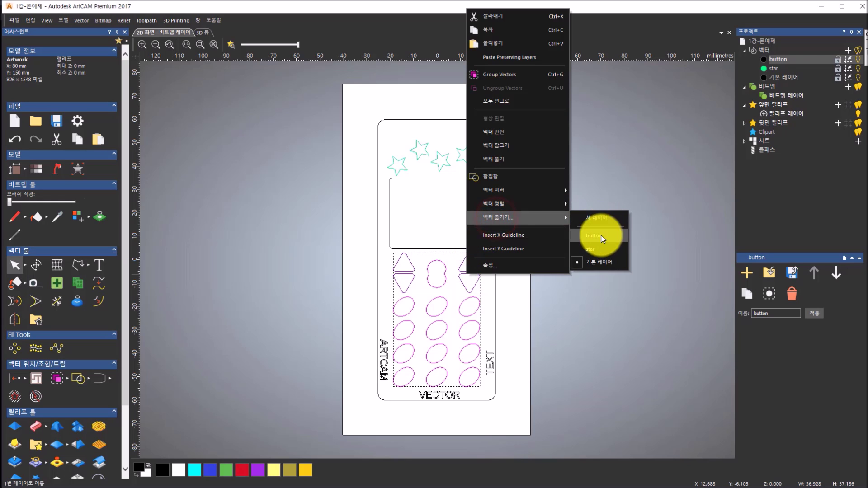
{"action": "left_click", "coordinate": [601, 235]}
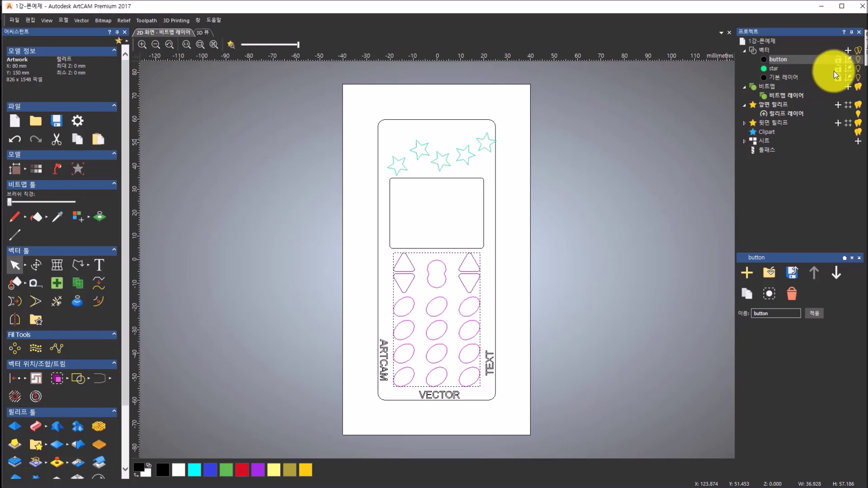
- Hide and show the button layer repeatedly to check which vectors it holds
{"action": "left_click", "coordinate": [859, 60]}
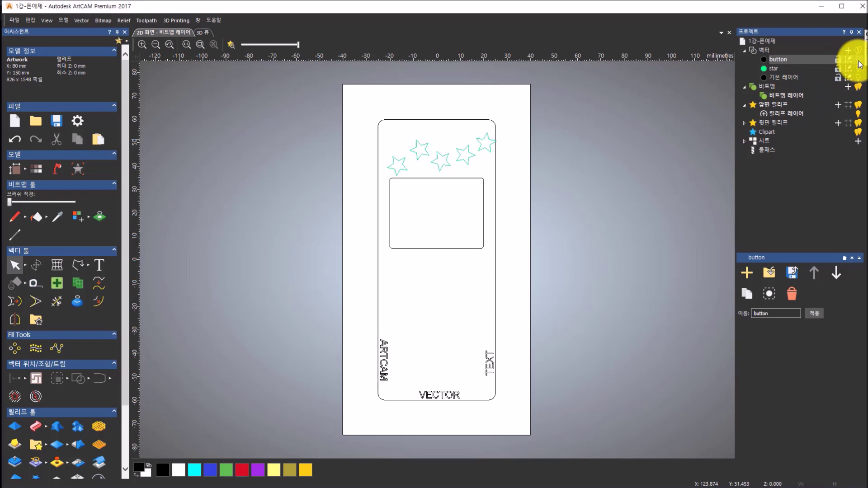
{"action": "left_click", "coordinate": [858, 60]}
{"action": "left_click", "coordinate": [858, 61]}
{"action": "left_click", "coordinate": [858, 61]}
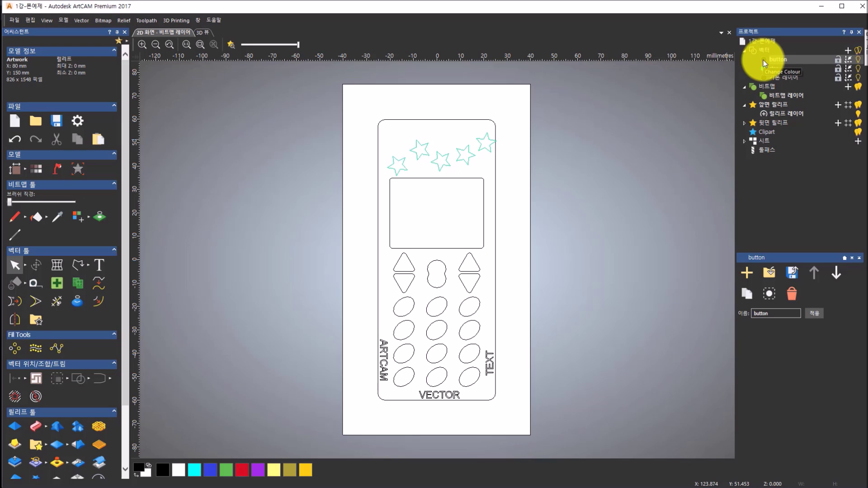
- Set the button layer's colour to the blue basic colour
{"action": "left_click", "coordinate": [763, 60]}
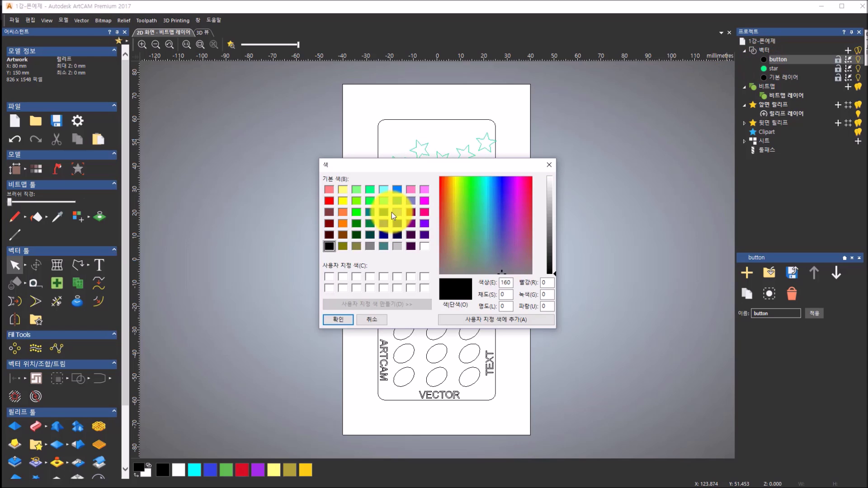
{"action": "left_click", "coordinate": [385, 222]}
{"action": "left_click", "coordinate": [348, 320]}
{"action": "left_click", "coordinate": [604, 324]}
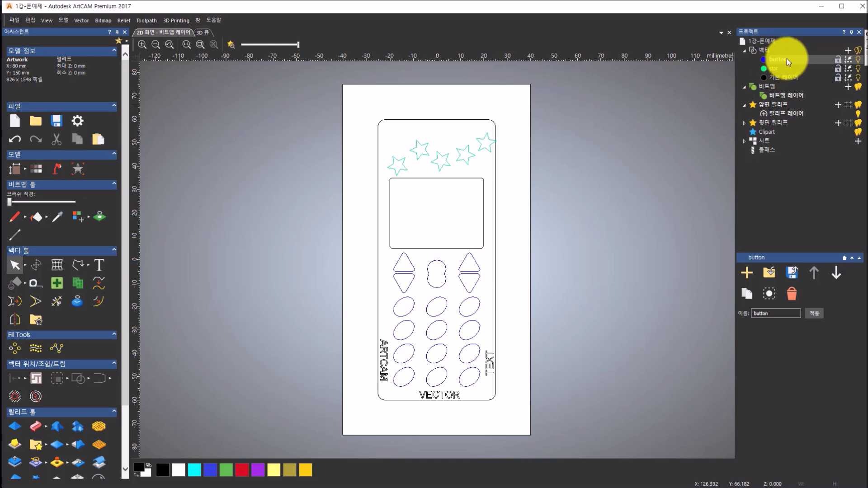
- Import the vectors of tel-insert.eps into the current layer and clear the selection
{"action": "left_click", "coordinate": [769, 51]}
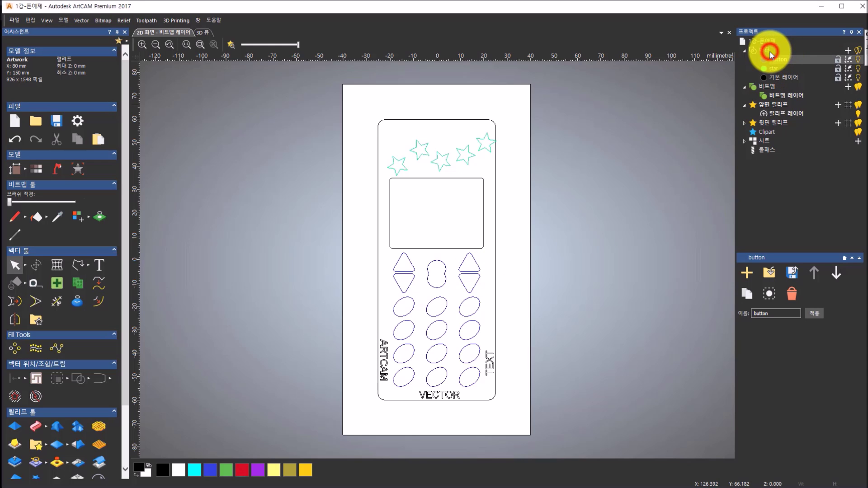
{"action": "left_click", "coordinate": [771, 274]}
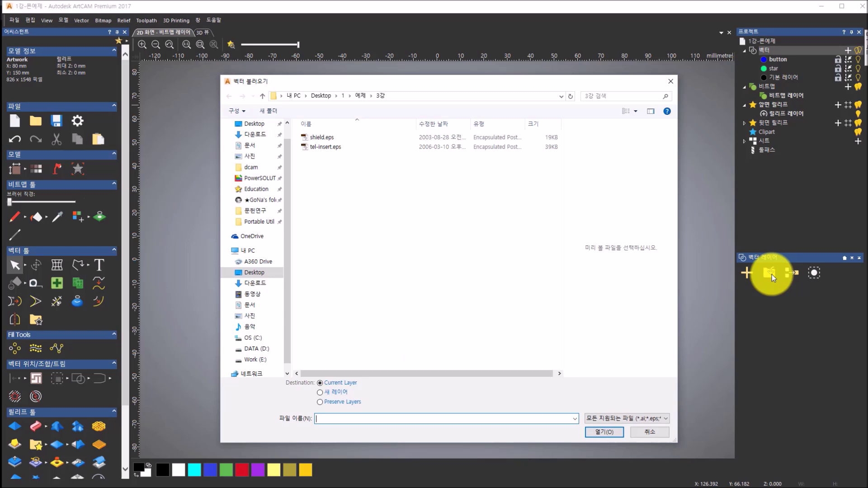
{"action": "left_click", "coordinate": [645, 419]}
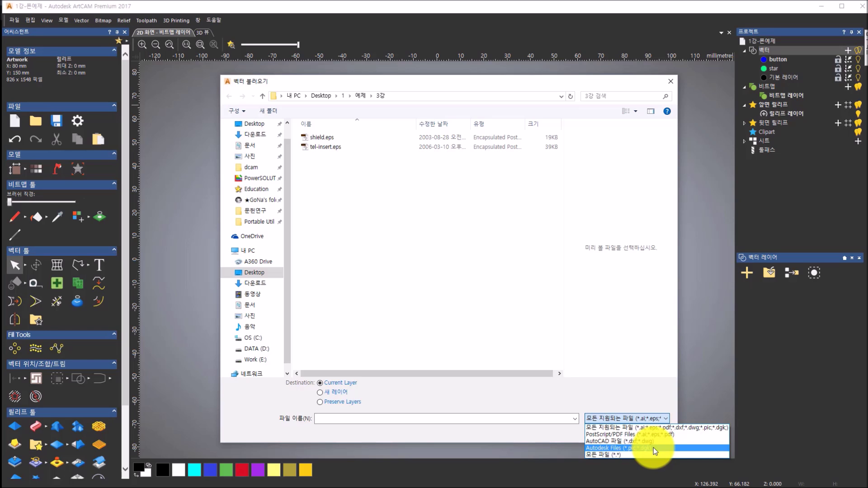
{"action": "left_click", "coordinate": [639, 385]}
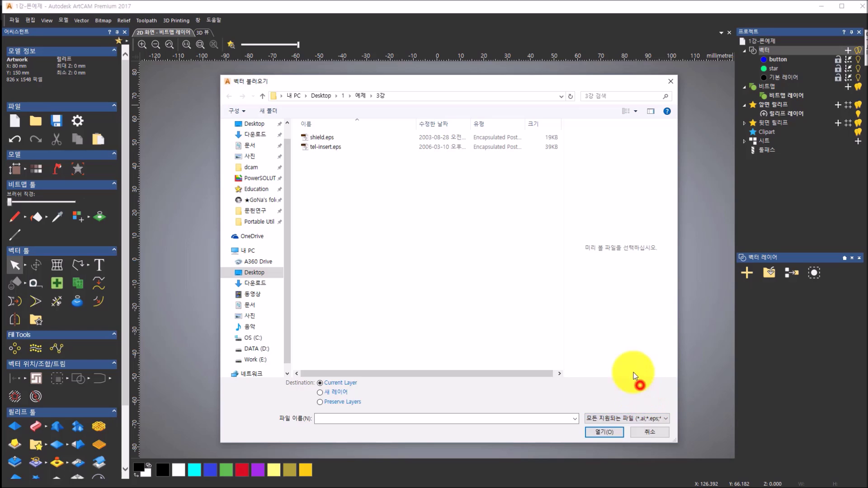
{"action": "left_click", "coordinate": [397, 135]}
{"action": "left_click", "coordinate": [395, 148]}
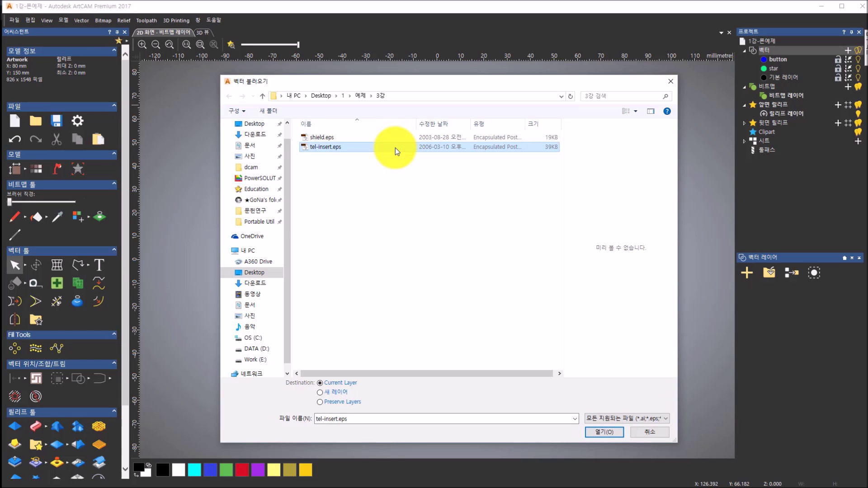
{"action": "left_click", "coordinate": [600, 431]}
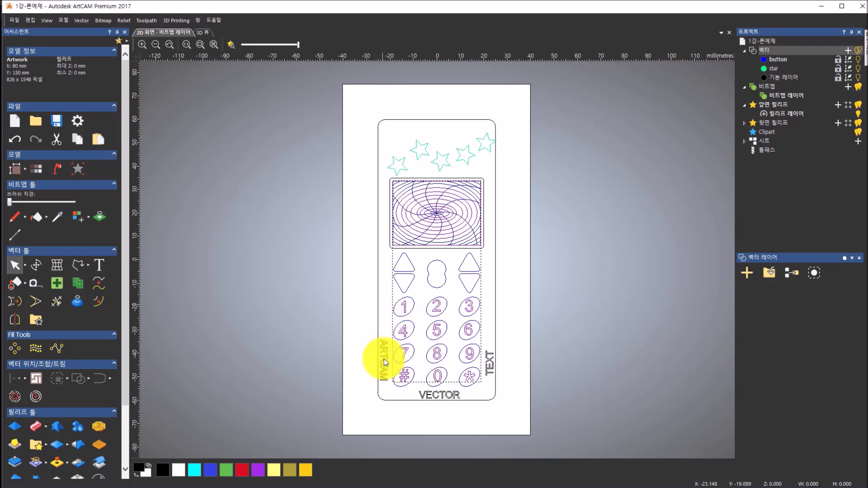
{"action": "left_click", "coordinate": [576, 343]}
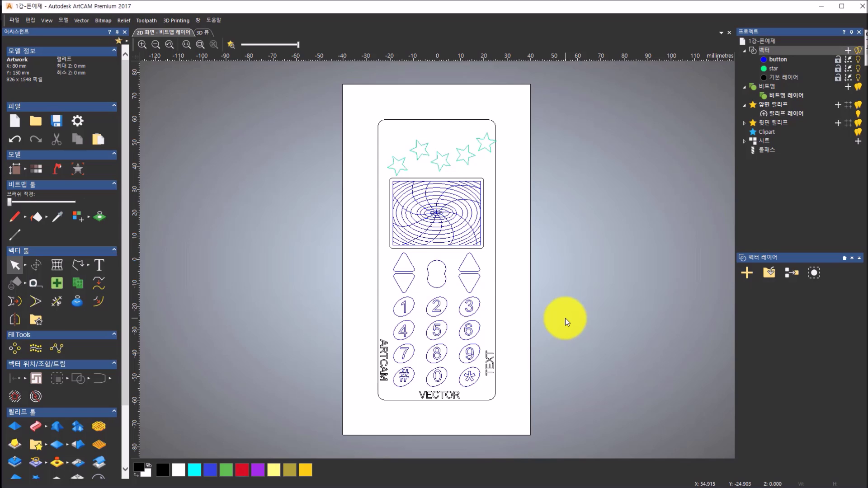
- Select all the phone vectors, export them as an EPS file named phone using the vector layer colours, and clear the selection
{"action": "left_click_drag", "start_coordinate": [367, 112], "coordinate": [514, 424]}
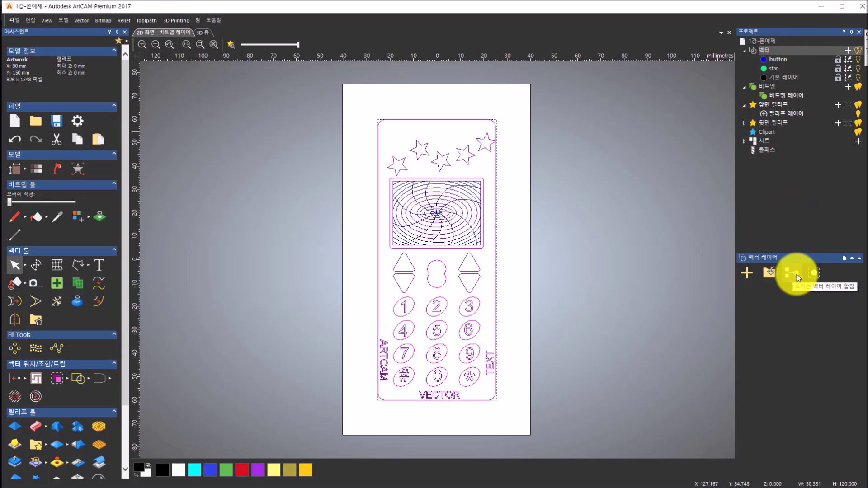
{"action": "right_click", "coordinate": [780, 48]}
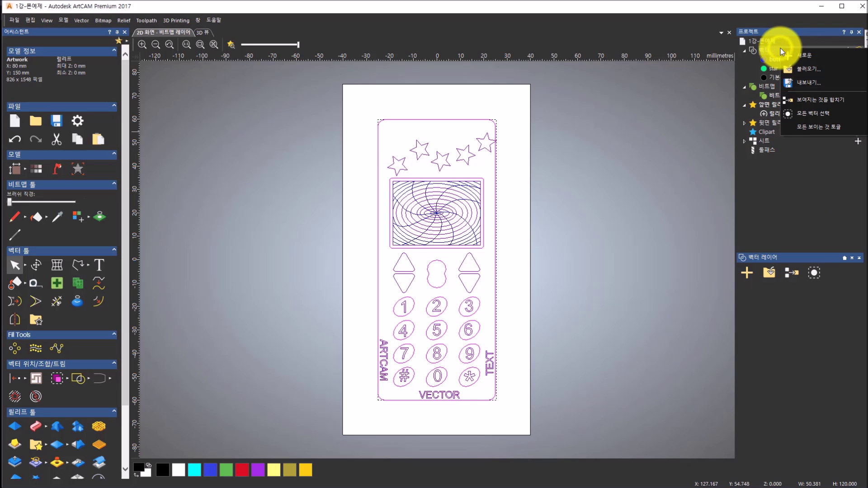
{"action": "left_click", "coordinate": [798, 80]}
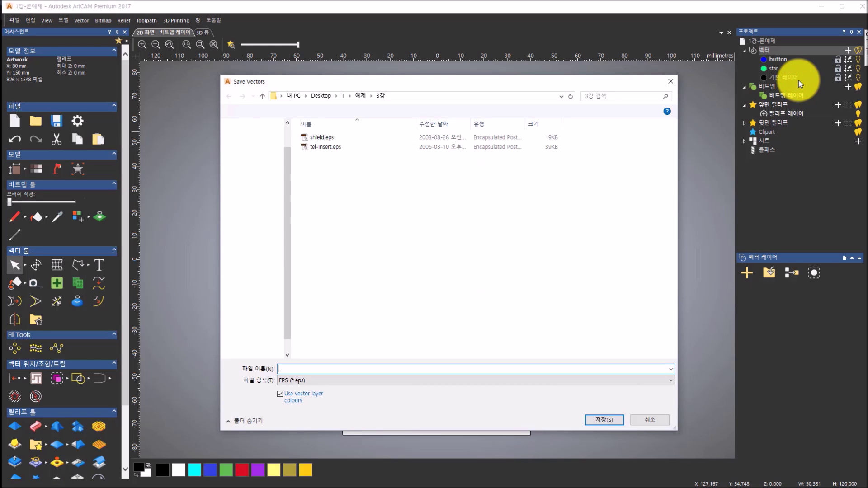
{"action": "left_click", "coordinate": [441, 381]}
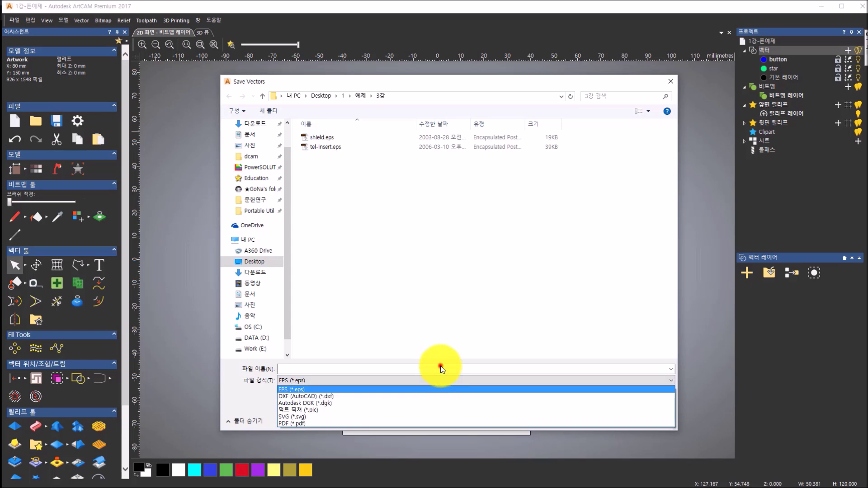
{"action": "left_click", "coordinate": [441, 366]}
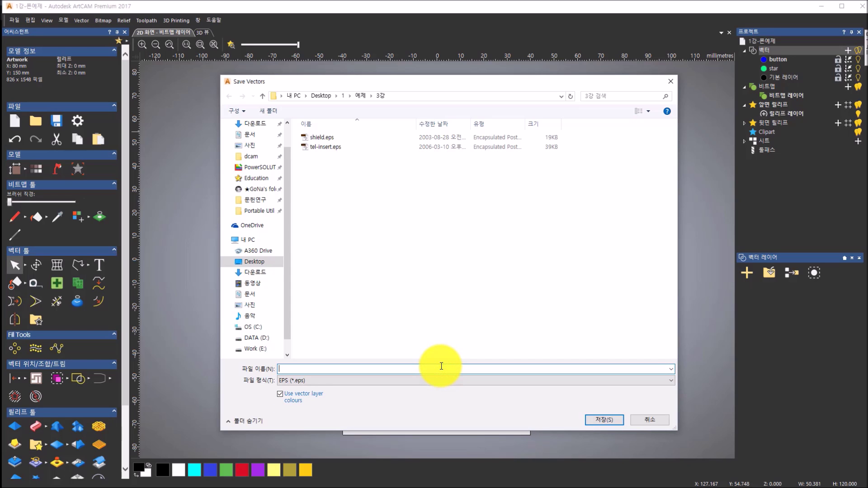
{"action": "type", "text": "phone"}
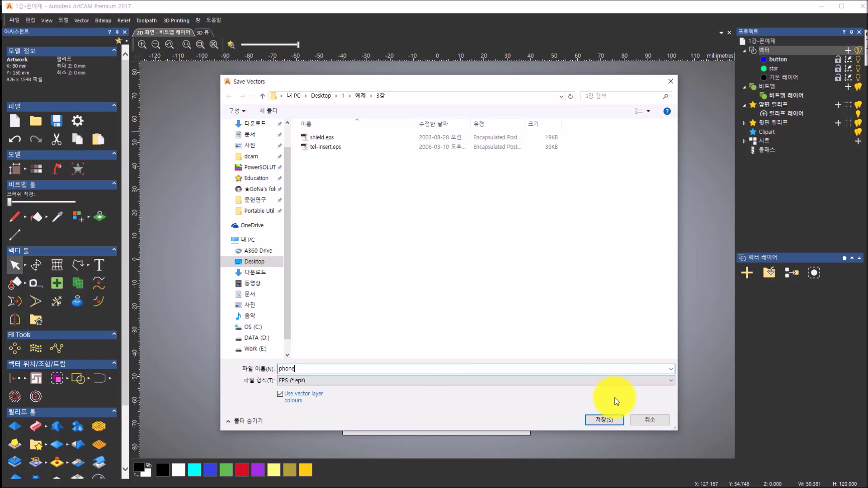
{"action": "left_click", "coordinate": [605, 420]}
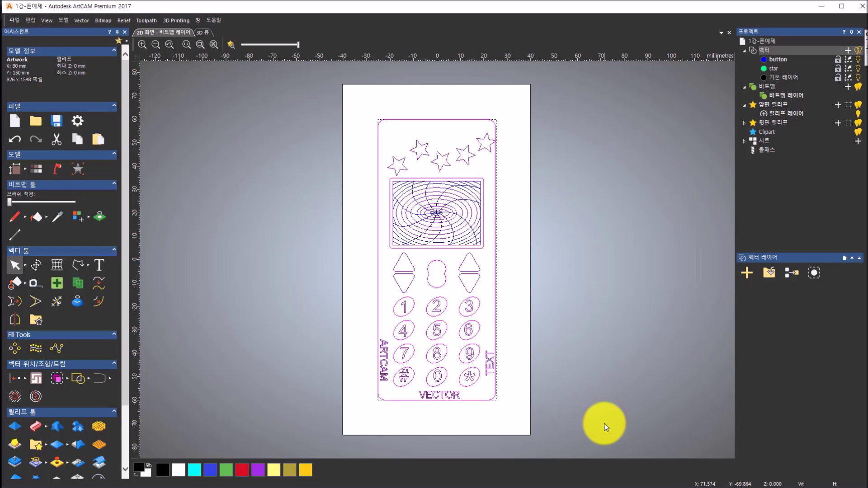
{"action": "left_click", "coordinate": [603, 419]}
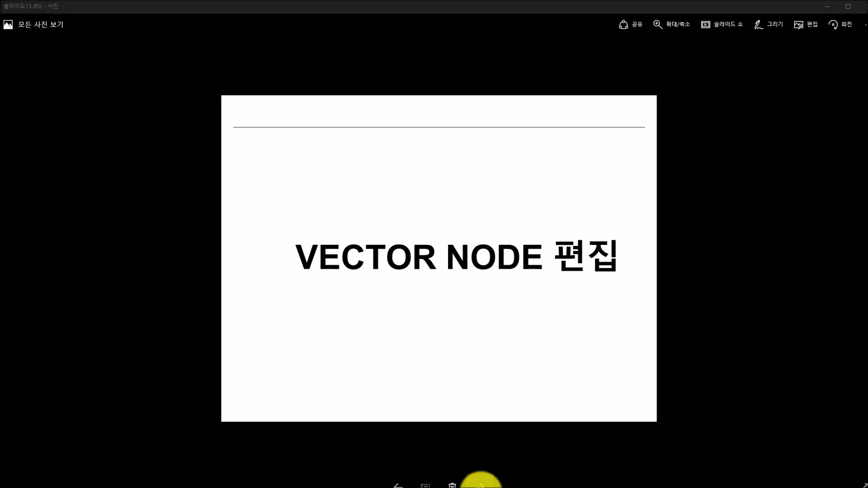
{"action": "left_click", "coordinate": [481, 485]}
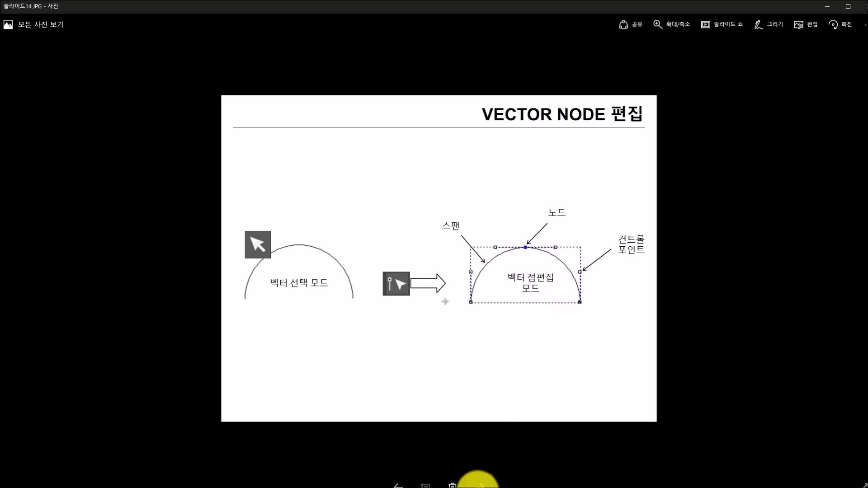
{"action": "left_click", "coordinate": [480, 484]}
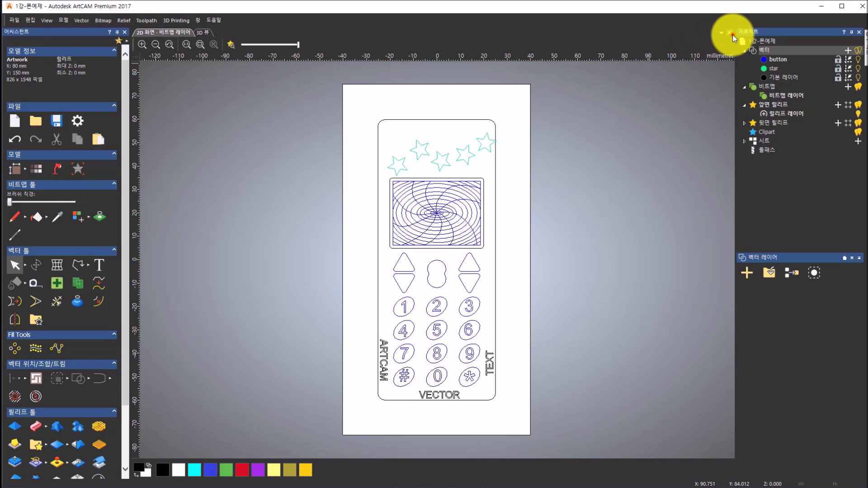
- Close the phone model and create a new model 60 mm wide and 20 mm high
{"action": "left_click", "coordinate": [732, 35]}
{"action": "left_click", "coordinate": [449, 268]}
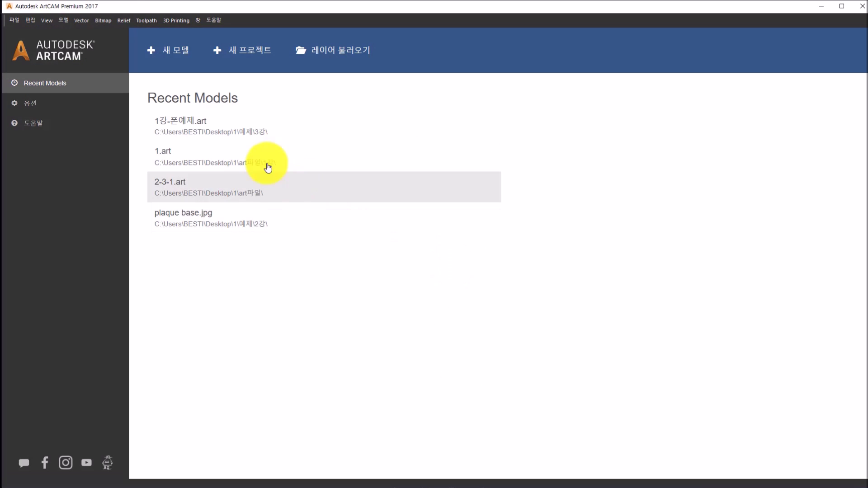
{"action": "left_click", "coordinate": [148, 52]}
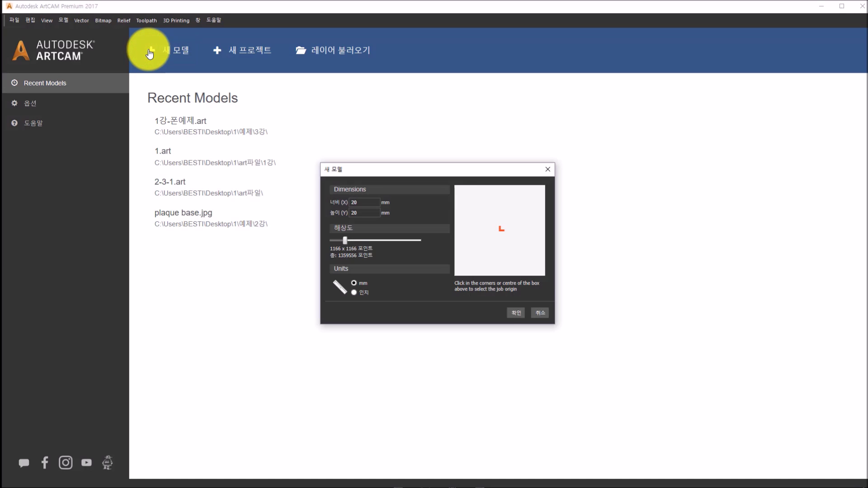
{"action": "left_click", "coordinate": [369, 202]}
{"action": "type", "text": "60"}
{"action": "left_click", "coordinate": [376, 211]}
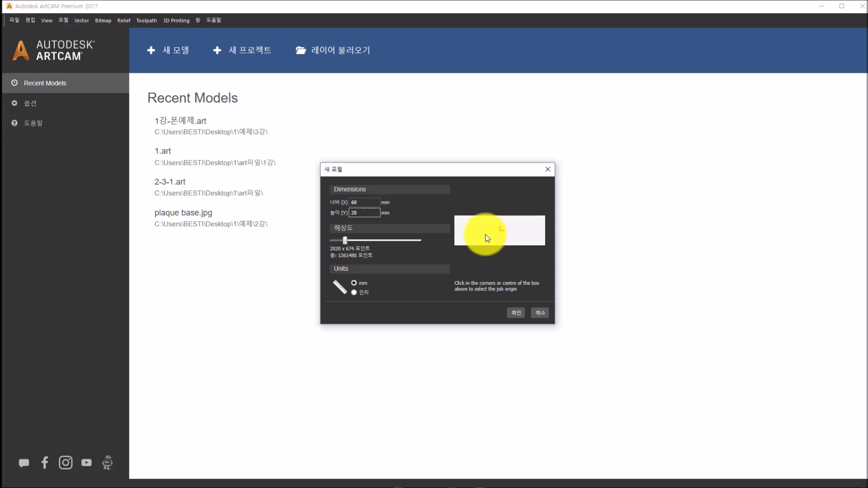
{"action": "left_click", "coordinate": [518, 312]}
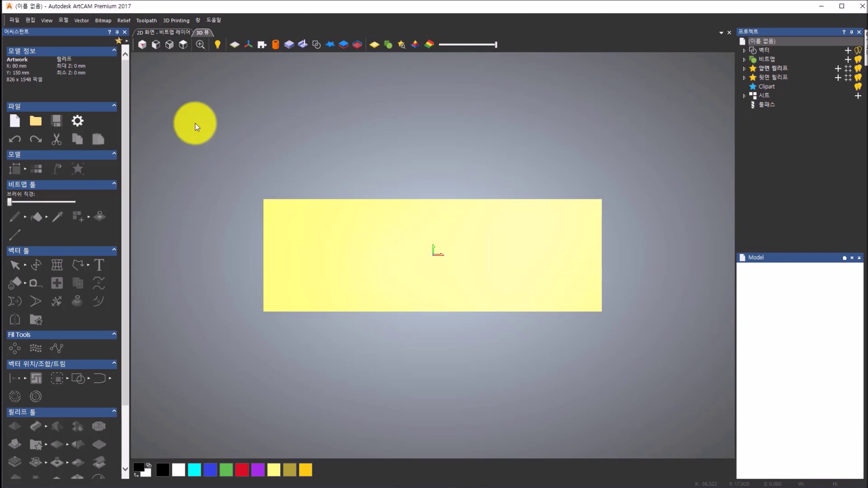
- In the 2D view, add a horizontal guideline across the new model and set its position to 0 mm
{"action": "left_click", "coordinate": [158, 31]}
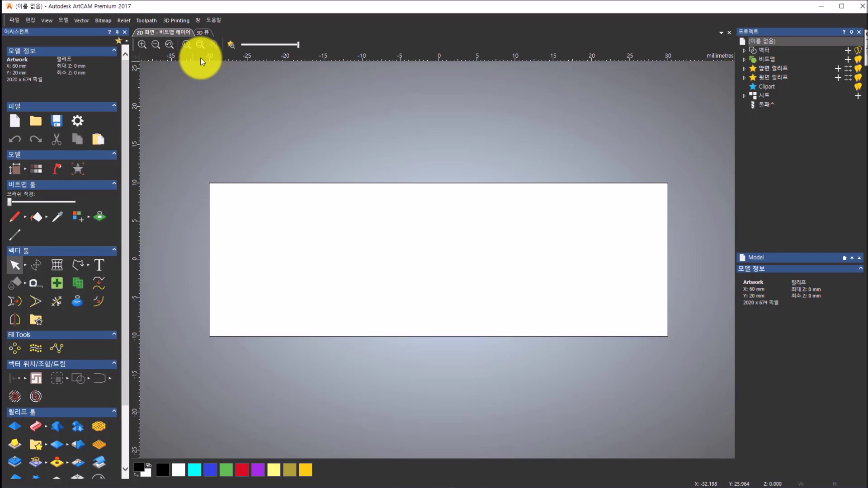
{"action": "left_click_drag", "start_coordinate": [200, 59], "coordinate": [240, 56]}
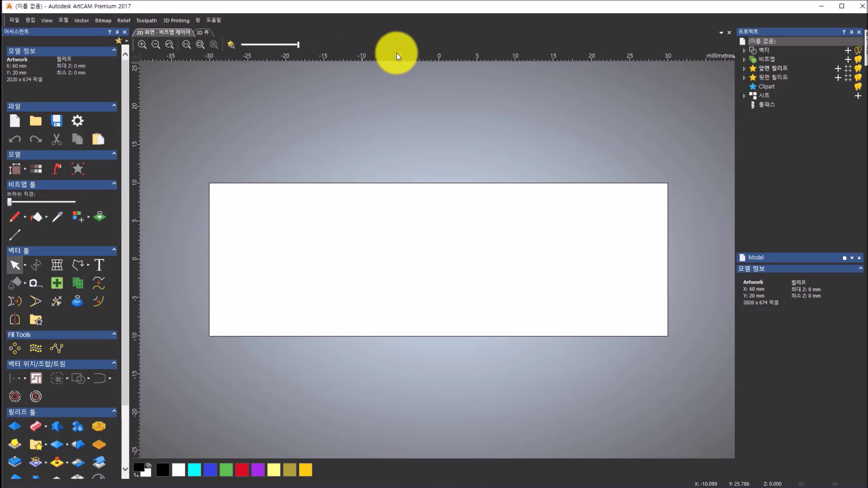
{"action": "left_click_drag", "start_coordinate": [488, 57], "coordinate": [491, 260]}
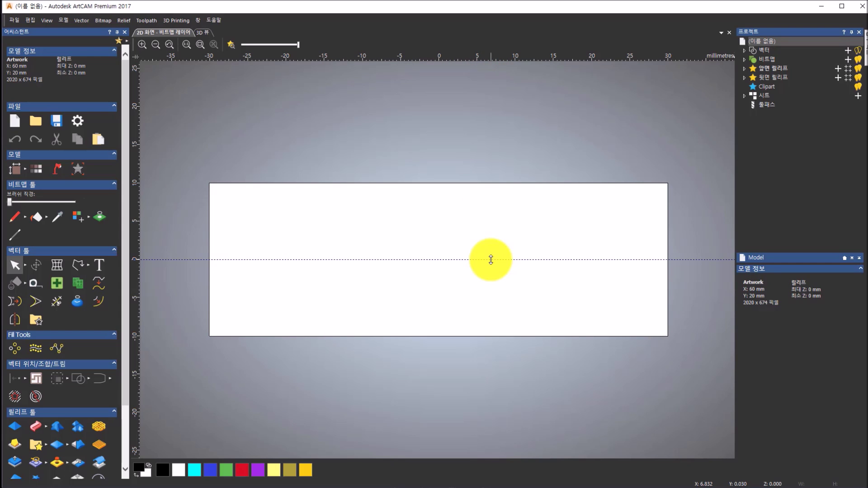
{"action": "double_click", "coordinate": [490, 259]}
{"action": "double_click", "coordinate": [488, 228]}
{"action": "type", "text": "0"}
{"action": "left_click", "coordinate": [491, 249]}
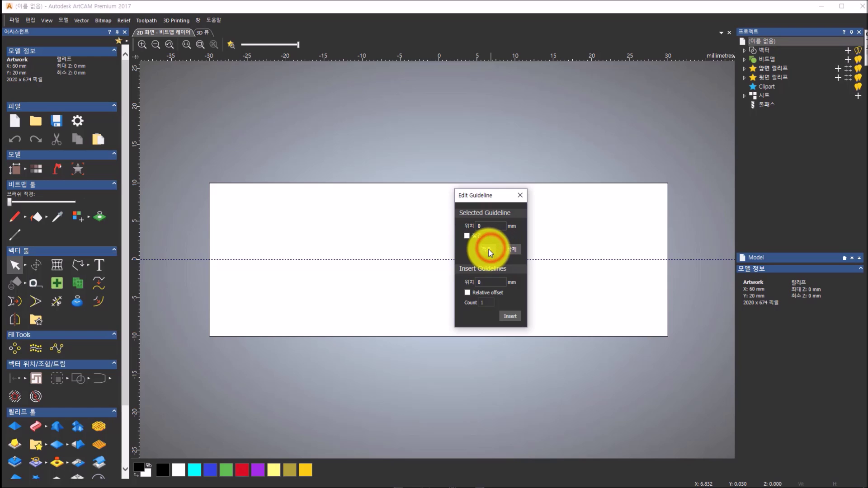
{"action": "left_click", "coordinate": [521, 195]}
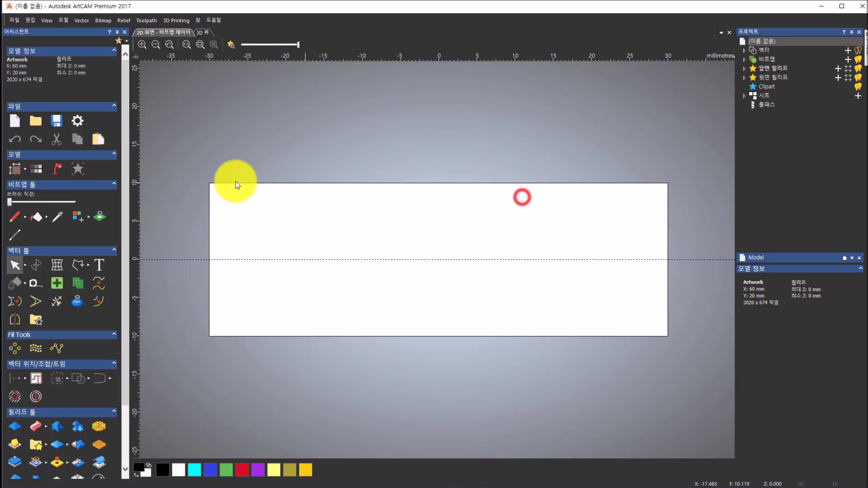
- Add a vertical guideline across the model and set its position to 0 mm
{"action": "left_click_drag", "start_coordinate": [133, 188], "coordinate": [441, 245]}
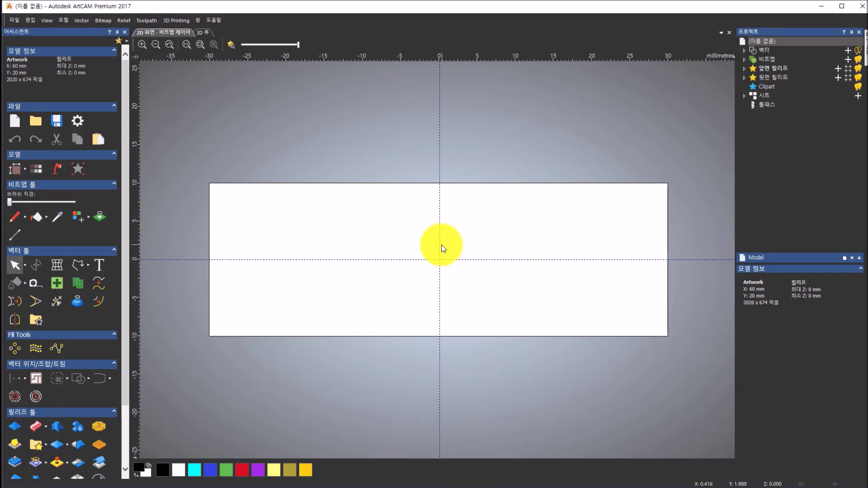
{"action": "left_click", "coordinate": [441, 242]}
{"action": "left_click", "coordinate": [442, 242]}
{"action": "left_click", "coordinate": [447, 206]}
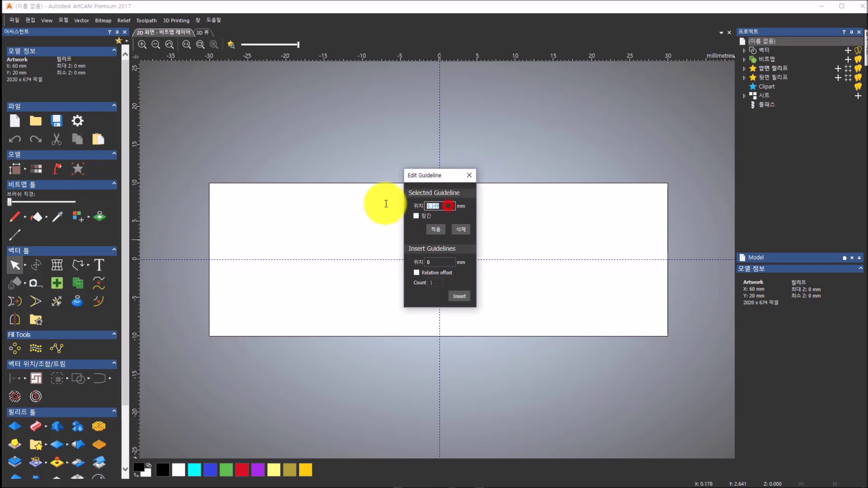
{"action": "left_click", "coordinate": [435, 229]}
{"action": "left_click", "coordinate": [469, 176]}
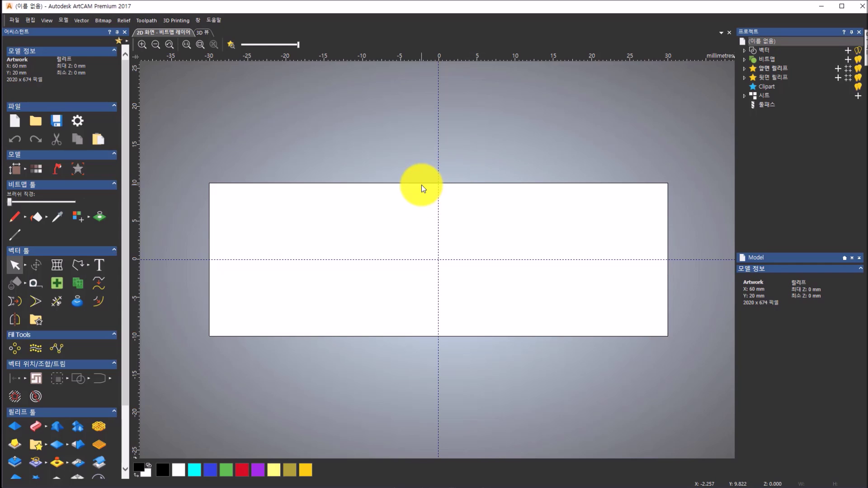
- Draw a circle about 13.3 mm in diameter centred on the intersection of the two guidelines
{"action": "left_click", "coordinate": [87, 264]}
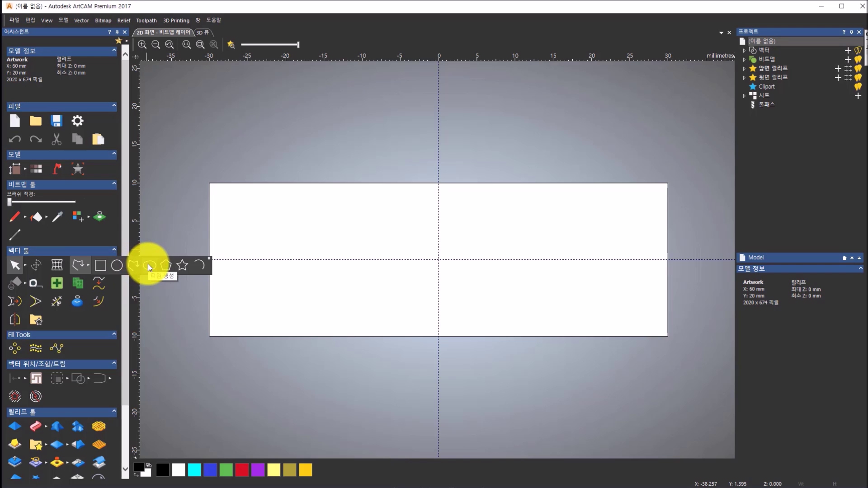
{"action": "left_click", "coordinate": [120, 264]}
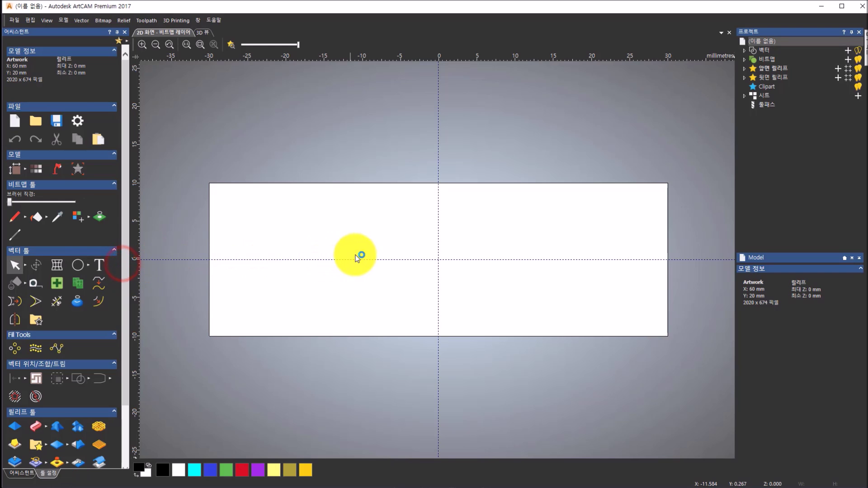
{"action": "left_click", "coordinate": [439, 260]}
{"action": "left_click_drag", "start_coordinate": [477, 288], "coordinate": [480, 289]}
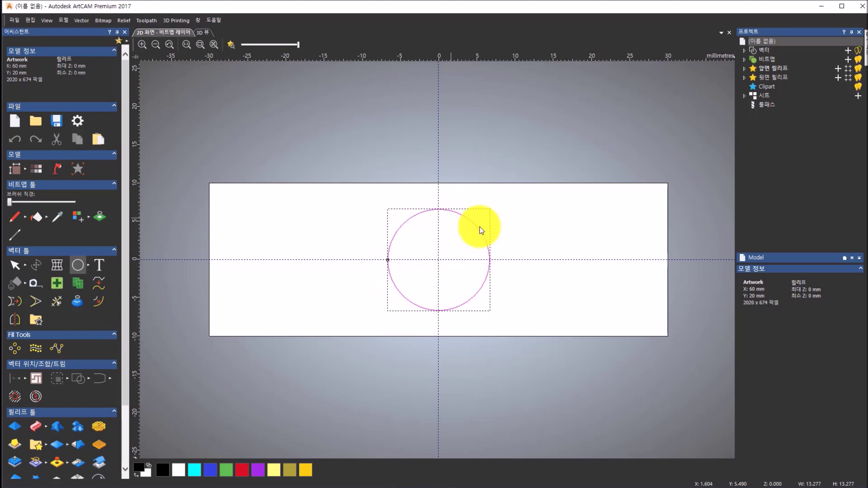
{"action": "key", "text": "Escape"}
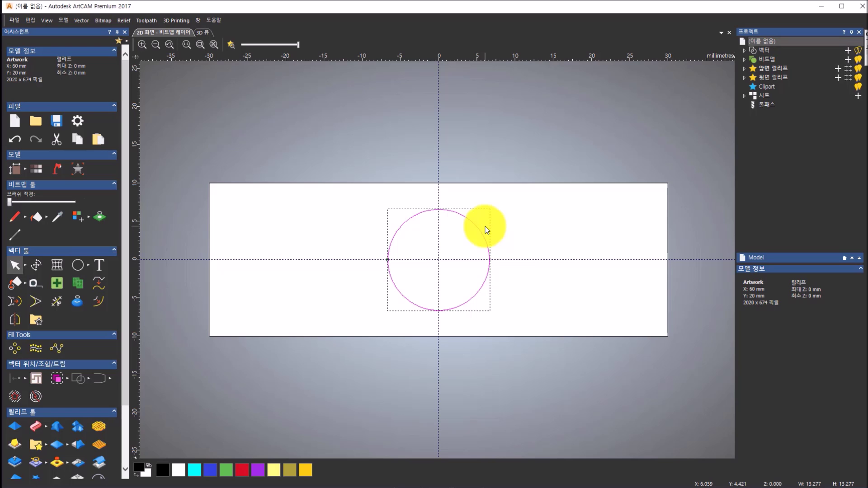
- Switch the circle to node editing and pull its right and left nodes outward along the horizontal guideline into a wide oval
{"action": "left_click", "coordinate": [24, 265]}
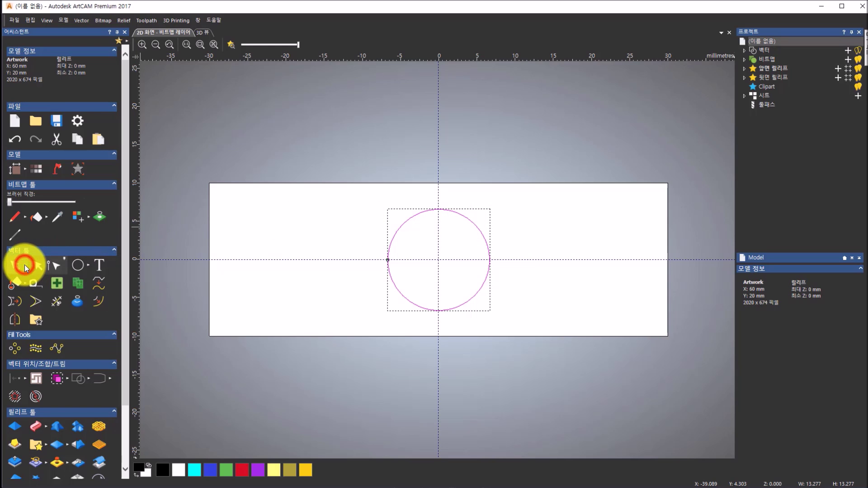
{"action": "left_click", "coordinate": [53, 264]}
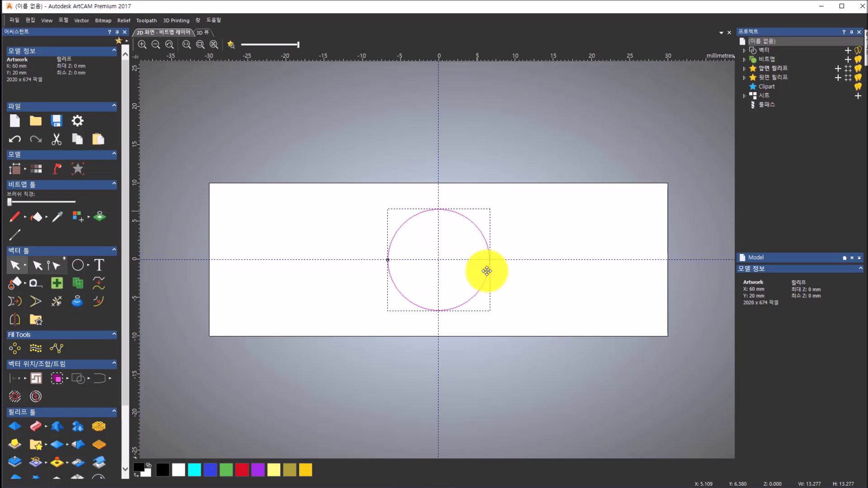
{"action": "left_click", "coordinate": [51, 266]}
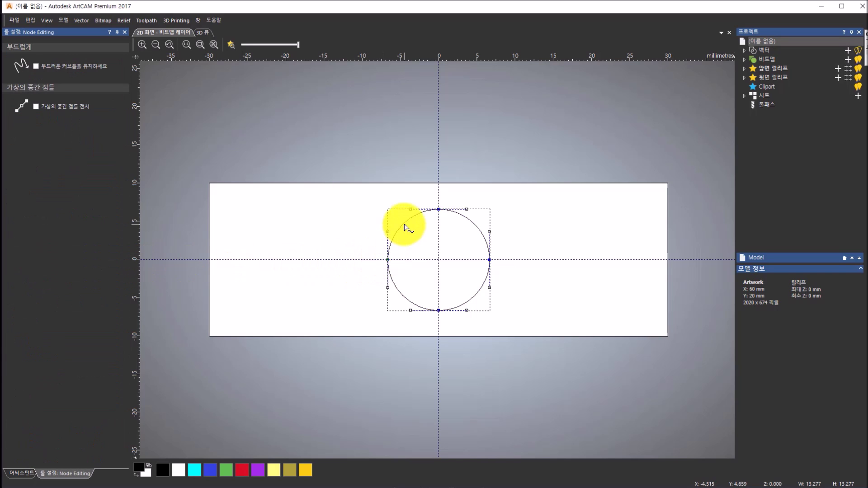
{"action": "left_click", "coordinate": [439, 209]}
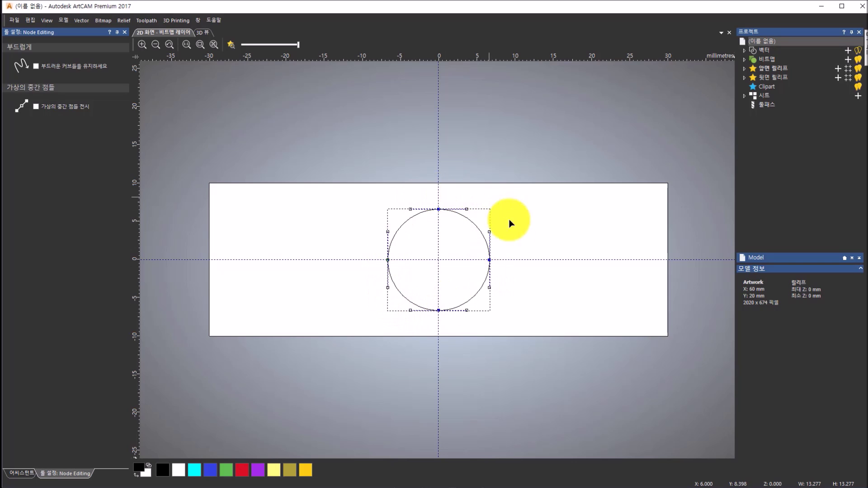
{"action": "left_click_drag", "start_coordinate": [488, 260], "coordinate": [527, 260]}
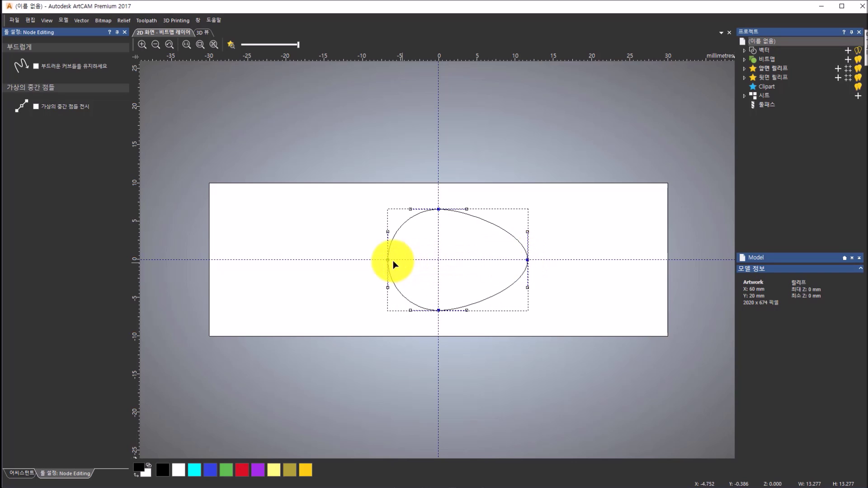
{"action": "left_click_drag", "start_coordinate": [387, 259], "coordinate": [342, 259]}
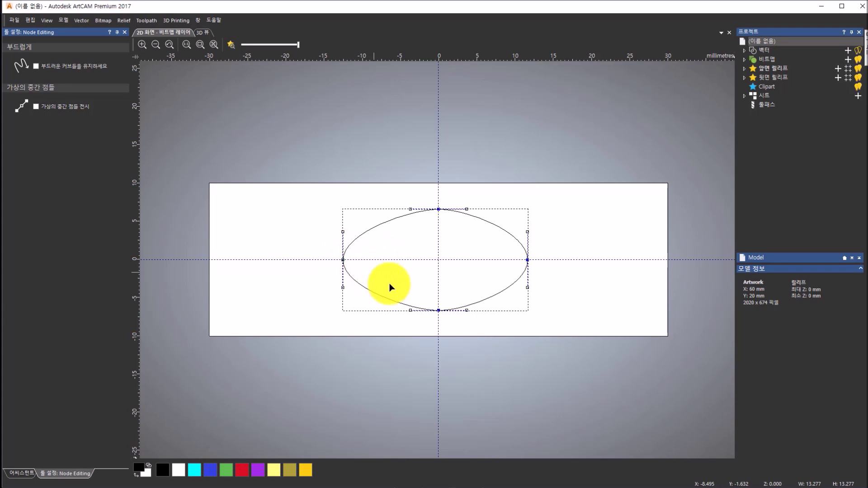
- Move the bottom node to about X 2.3, Y -8.9, the top node to about X -5.3, Y 8.9, and the right node slightly inward
{"action": "left_click_drag", "start_coordinate": [439, 310], "coordinate": [441, 328]}
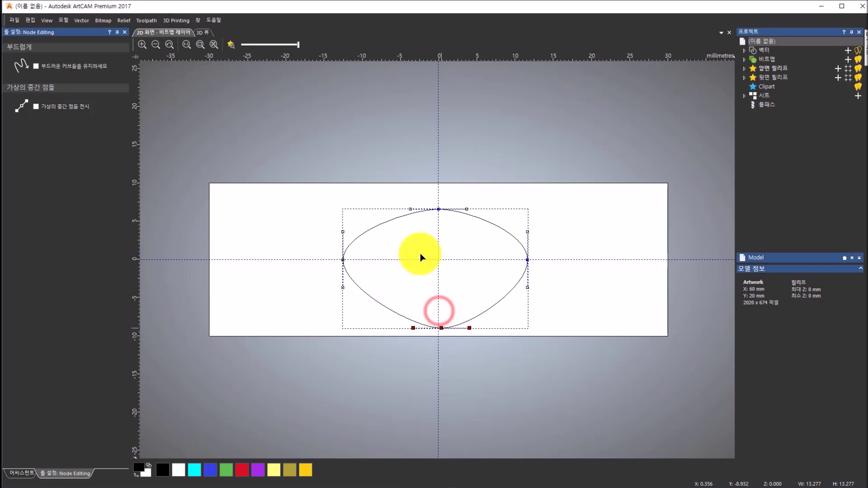
{"action": "left_click_drag", "start_coordinate": [438, 209], "coordinate": [397, 191]}
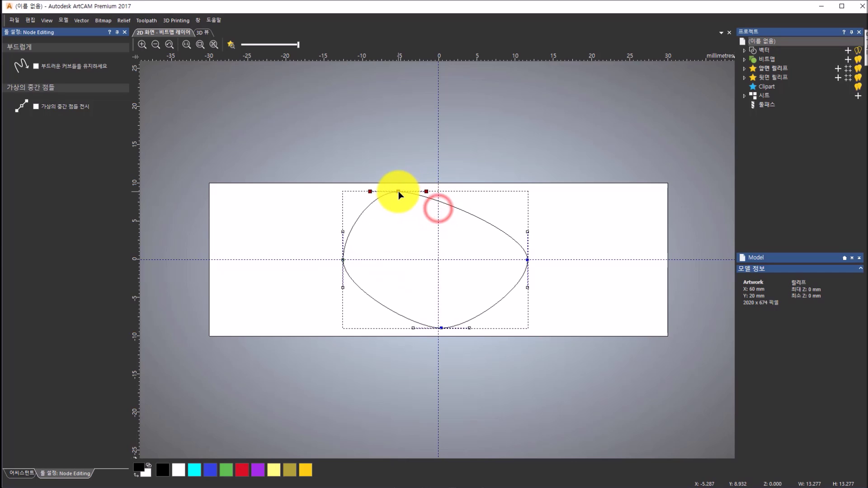
{"action": "left_click_drag", "start_coordinate": [441, 328], "coordinate": [456, 328]}
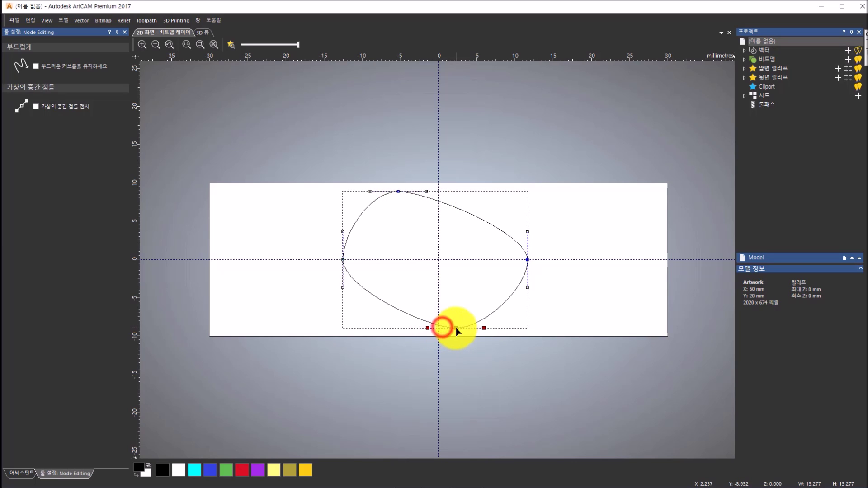
{"action": "left_click", "coordinate": [526, 259]}
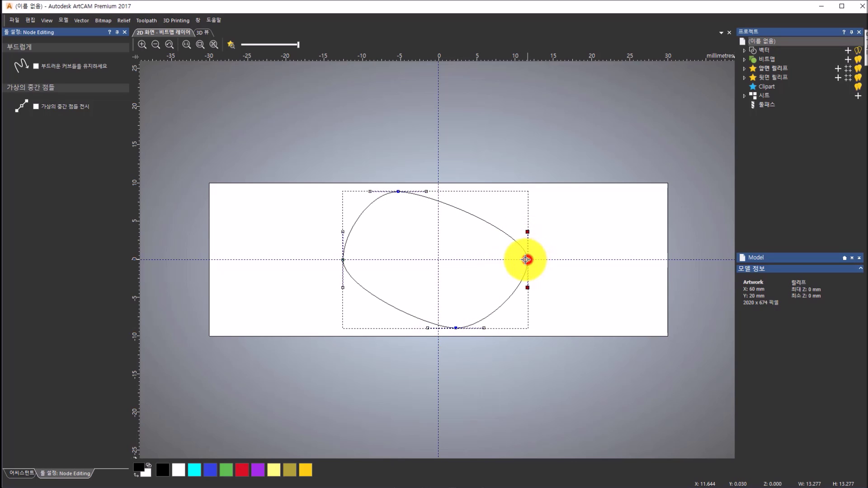
{"action": "left_click_drag", "start_coordinate": [526, 259], "coordinate": [512, 259]}
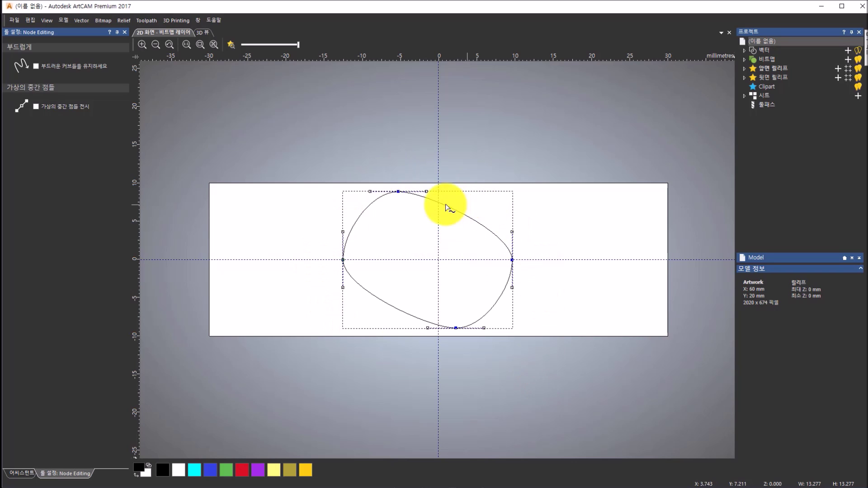
- Insert a node on the upper right span and another on the upper left span, pulling each one inward to dent the outline
{"action": "right_click", "coordinate": [466, 217]}
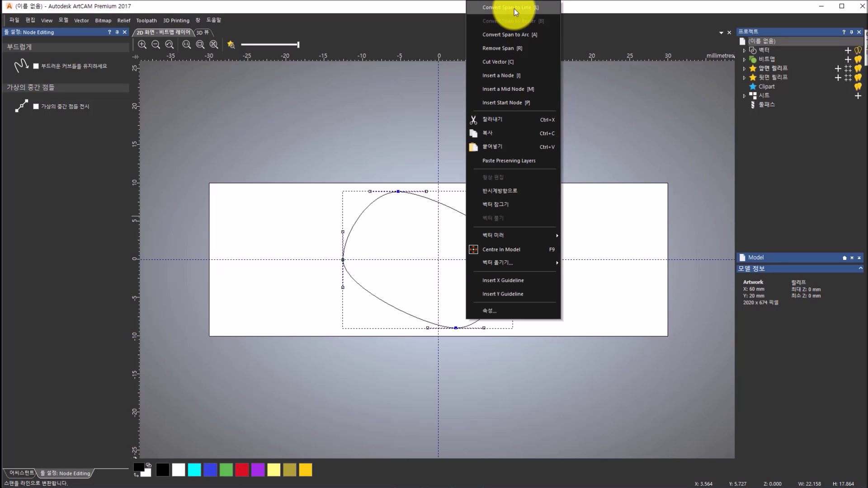
{"action": "left_click", "coordinate": [516, 75]}
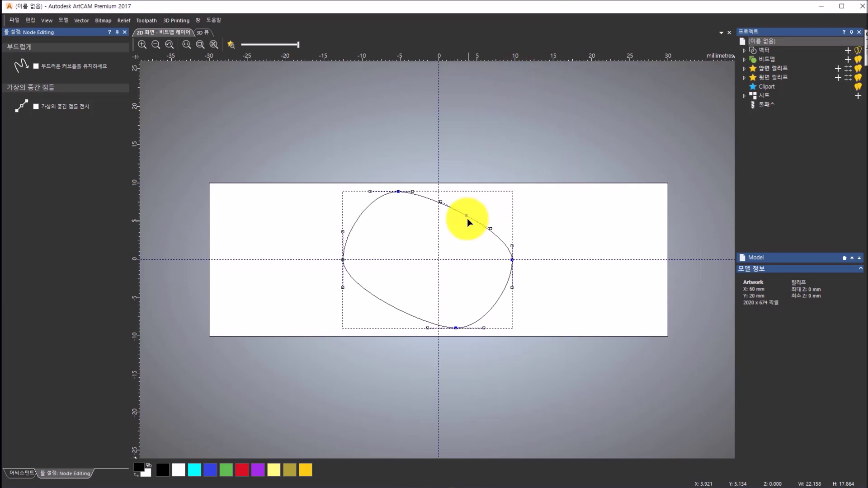
{"action": "left_click_drag", "start_coordinate": [468, 211], "coordinate": [454, 247]}
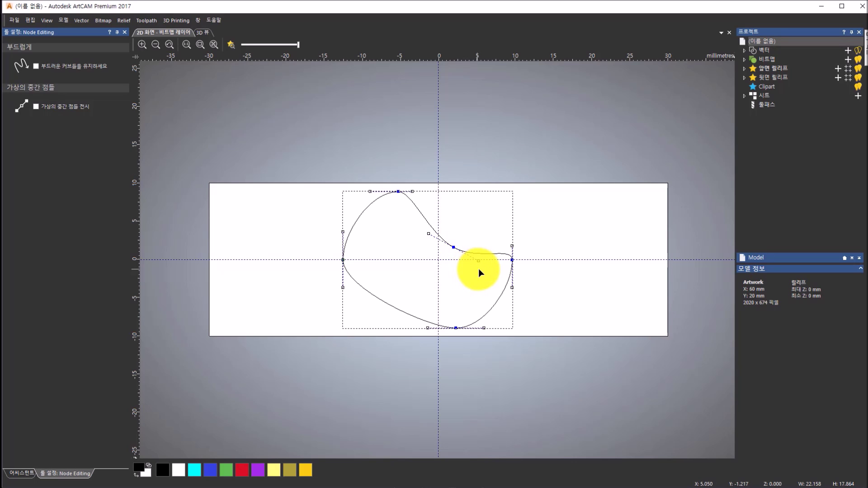
{"action": "right_click", "coordinate": [361, 220]}
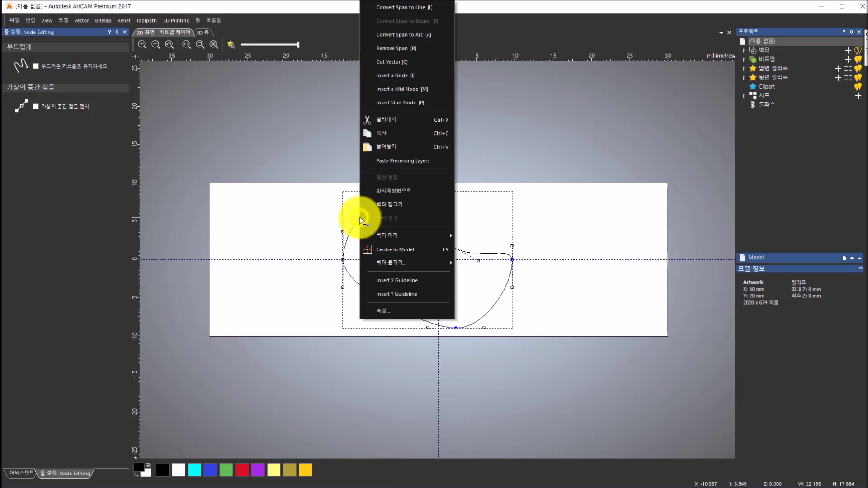
{"action": "left_click", "coordinate": [396, 74]}
{"action": "left_click_drag", "start_coordinate": [360, 218], "coordinate": [384, 245]}
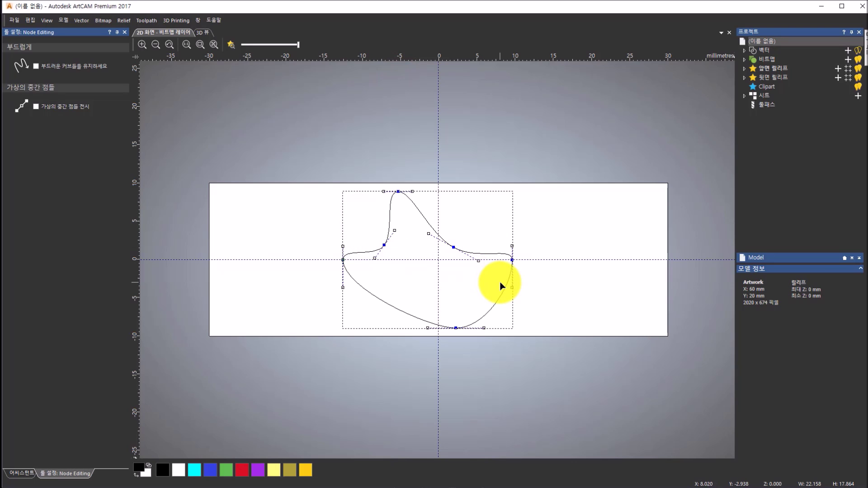
- Select only the two inserted nodes together and align them to the same height
{"action": "left_click", "coordinate": [454, 247]}
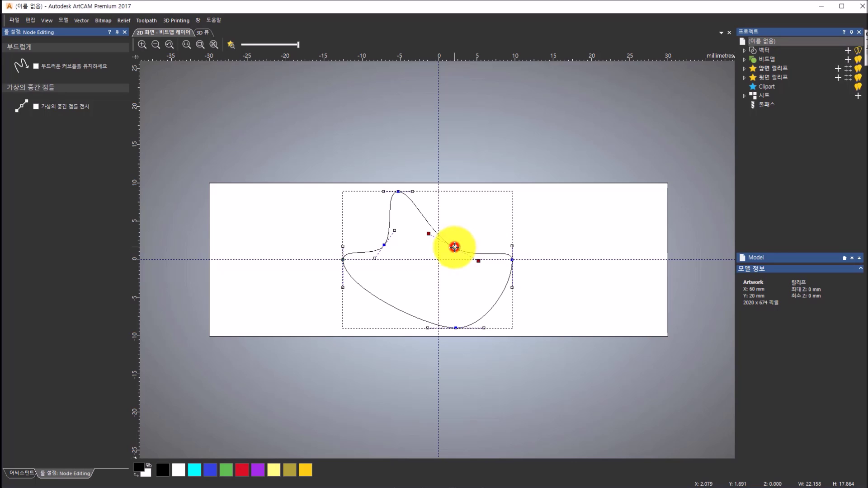
{"action": "left_click", "coordinate": [384, 245]}
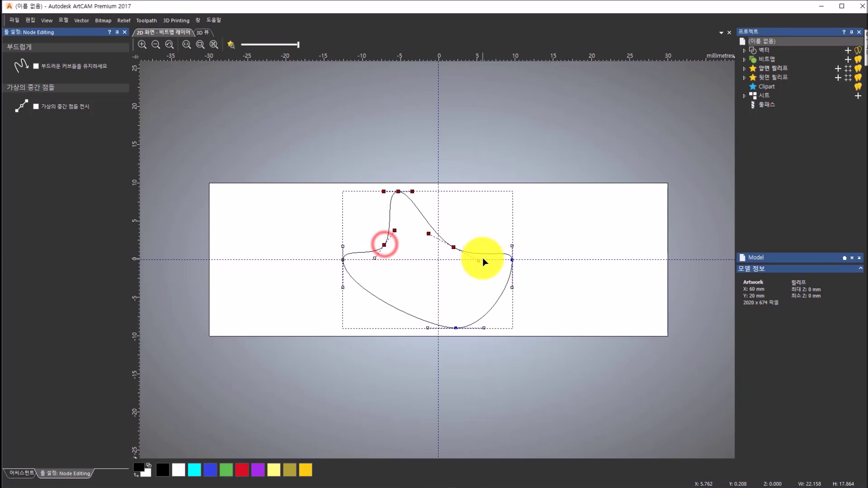
{"action": "left_click", "coordinate": [407, 265]}
{"action": "left_click", "coordinate": [384, 244]}
{"action": "left_click", "coordinate": [384, 245]}
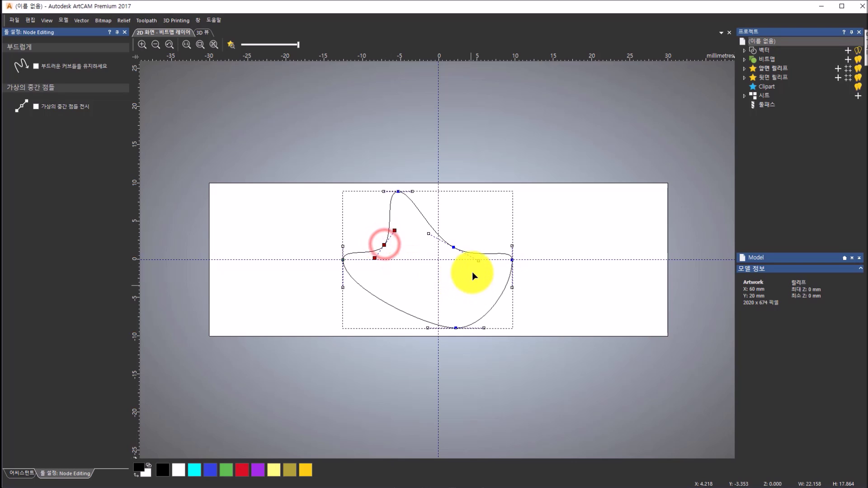
{"action": "left_click", "coordinate": [454, 248], "text": "shift"}
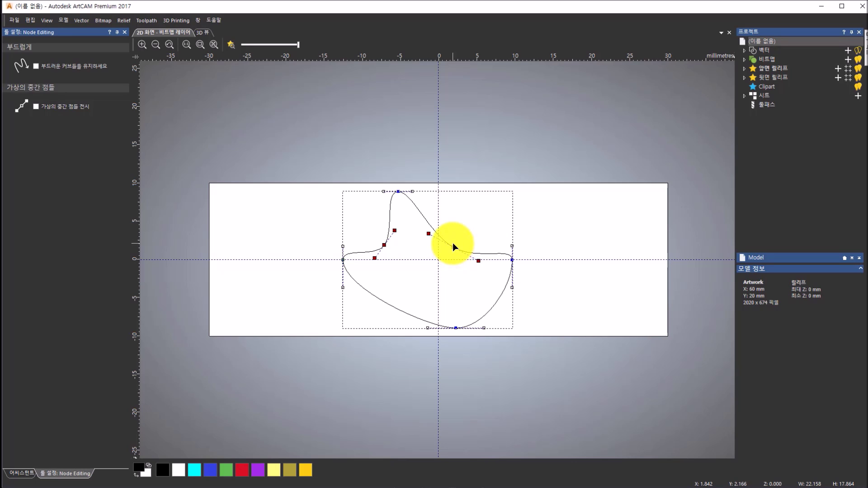
{"action": "key", "text": "y"}
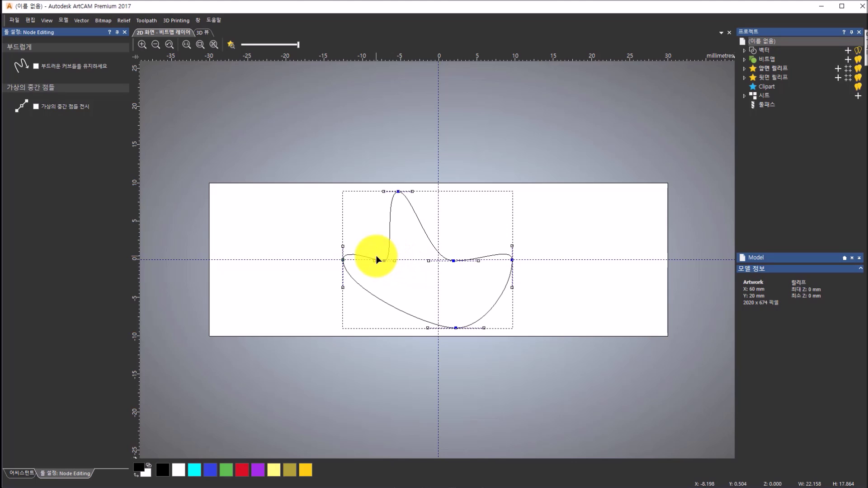
- Raise the inserted nodes to about Y 3.8 on the right and Y 2.5 on the left, and tilt the outer side nodes' upper handles inward
{"action": "scroll", "coordinate": [376, 256], "scroll_direction": "up", "scroll_amount": 2}
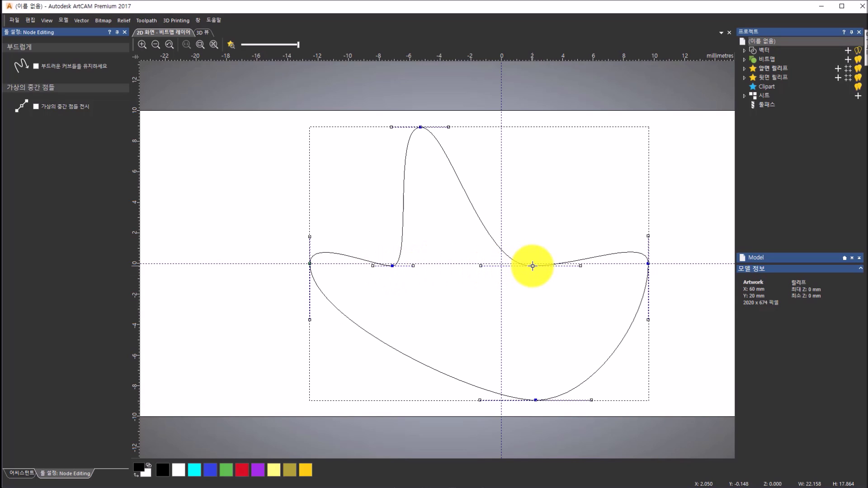
{"action": "left_click_drag", "start_coordinate": [532, 266], "coordinate": [539, 205]}
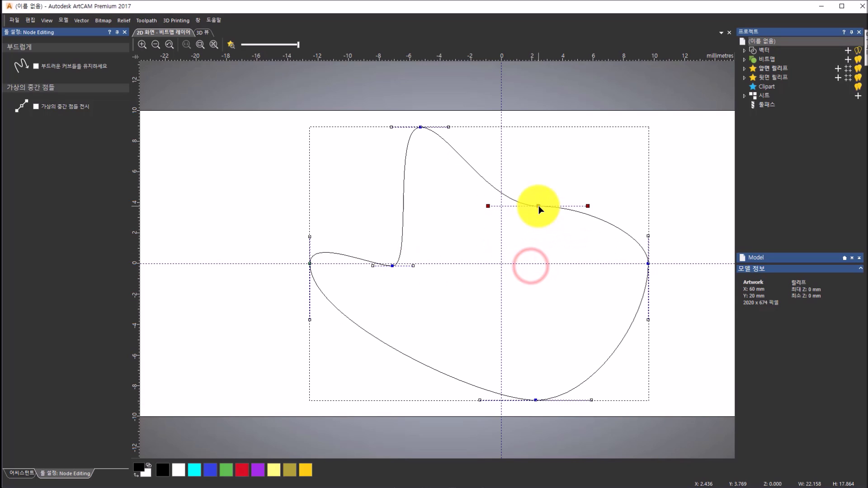
{"action": "left_click_drag", "start_coordinate": [392, 266], "coordinate": [383, 225]}
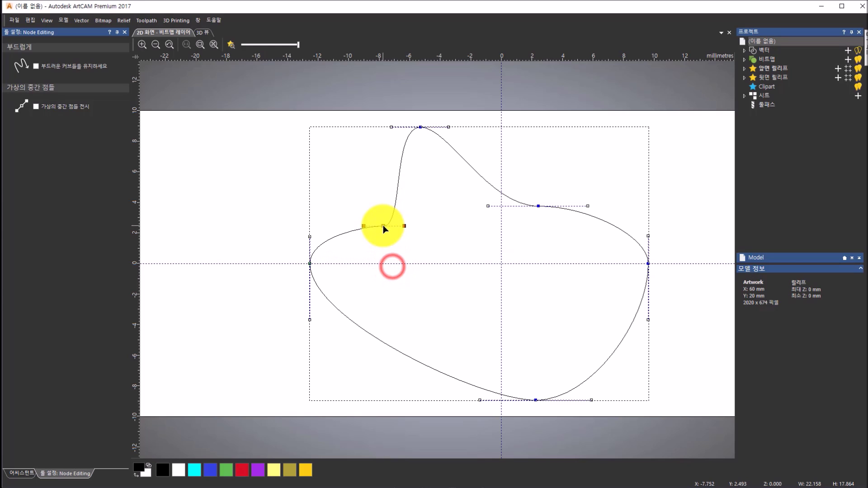
{"action": "left_click_drag", "start_coordinate": [309, 236], "coordinate": [332, 226]}
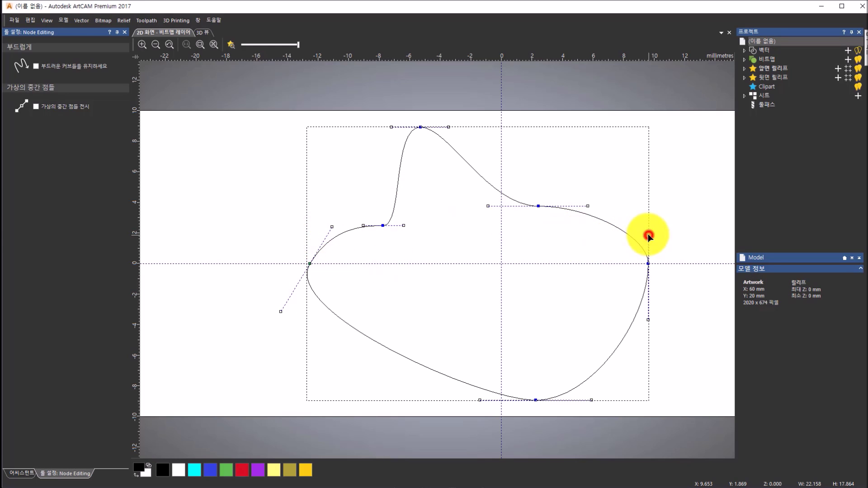
{"action": "left_click_drag", "start_coordinate": [647, 235], "coordinate": [631, 229]}
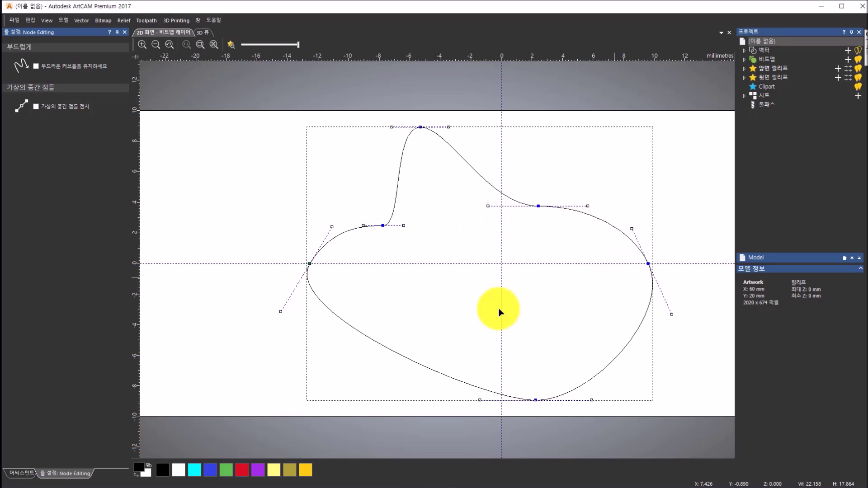
- Leave node editing and delete the reshaped vector
{"action": "key", "text": "n"}
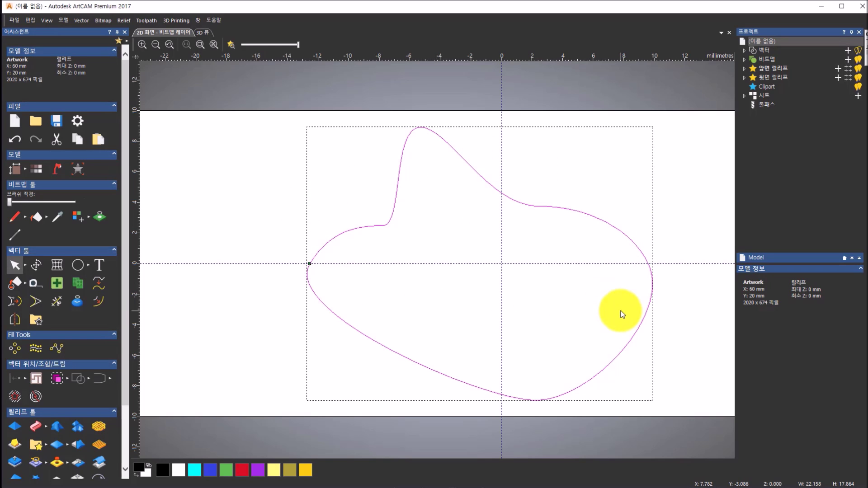
{"action": "key", "text": "Delete"}
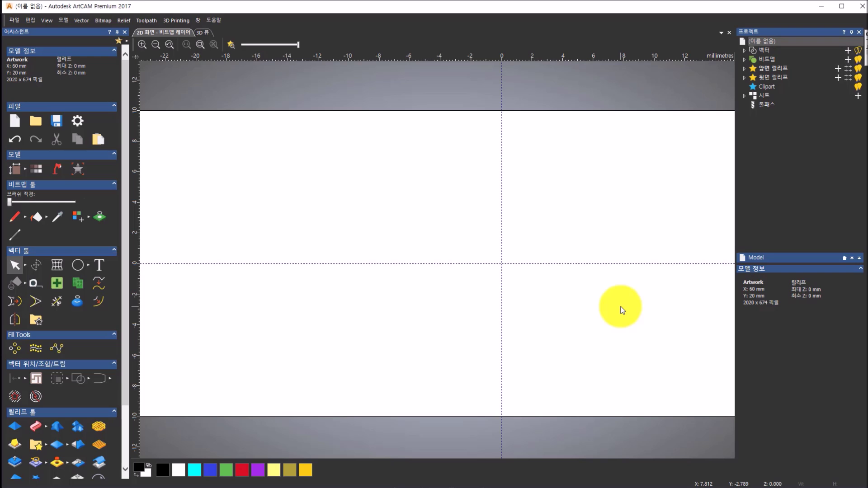
- Start a polyline with its first point at X -25 mm, Y 1 mm
{"action": "scroll", "coordinate": [611, 306], "scroll_direction": "down", "scroll_amount": 1}
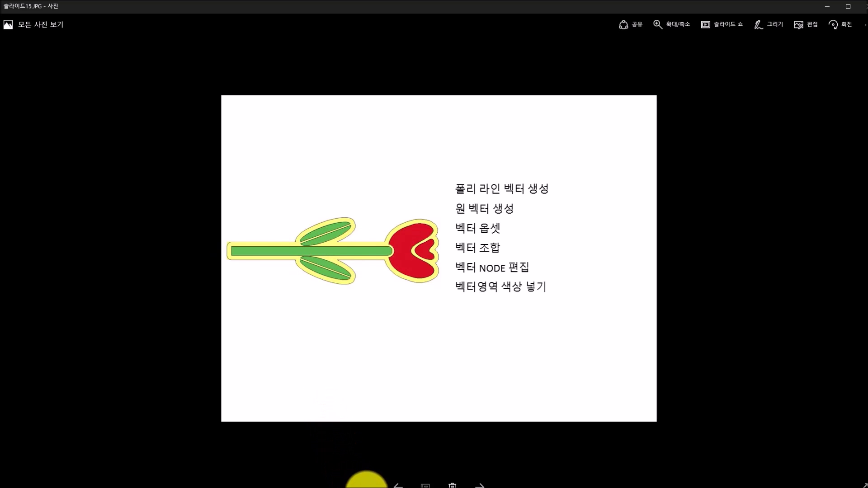
{"action": "left_click", "coordinate": [406, 487]}
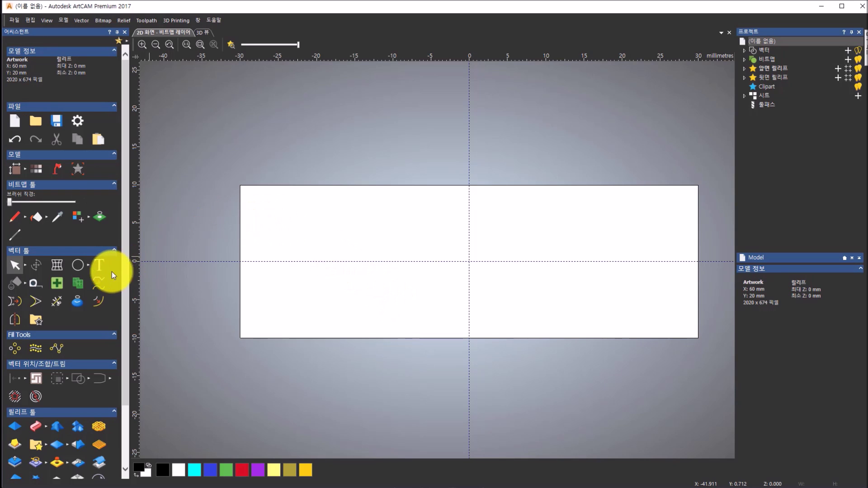
{"action": "left_click", "coordinate": [88, 268]}
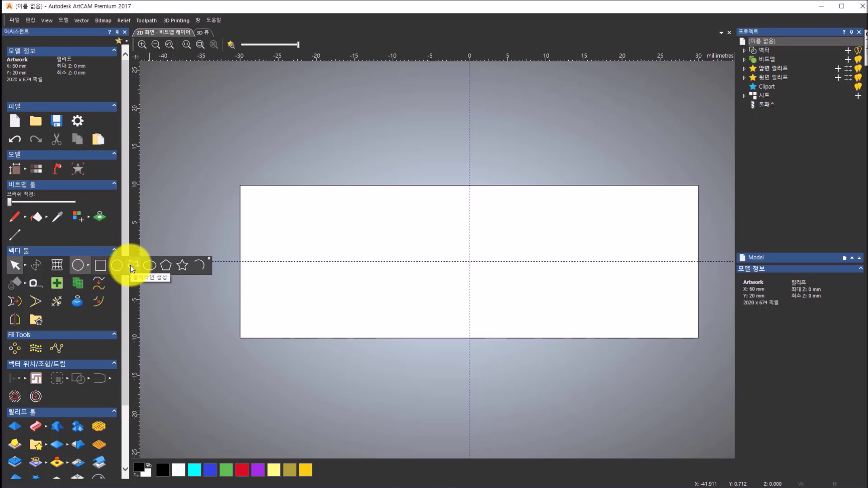
{"action": "left_click", "coordinate": [130, 266]}
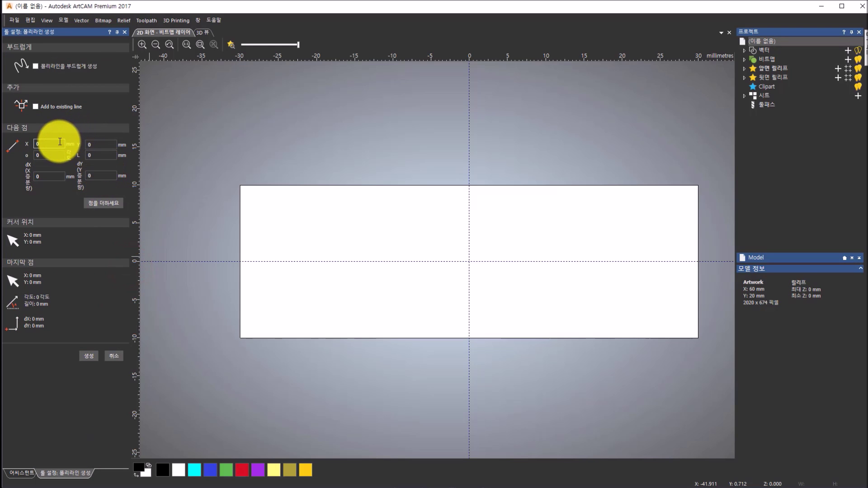
{"action": "left_click", "coordinate": [37, 144]}
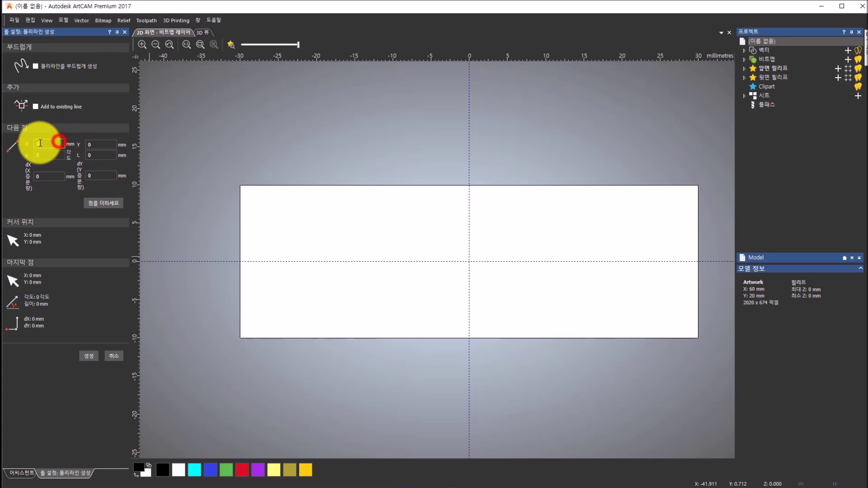
{"action": "left_click", "coordinate": [95, 145]}
{"action": "left_click", "coordinate": [50, 144]}
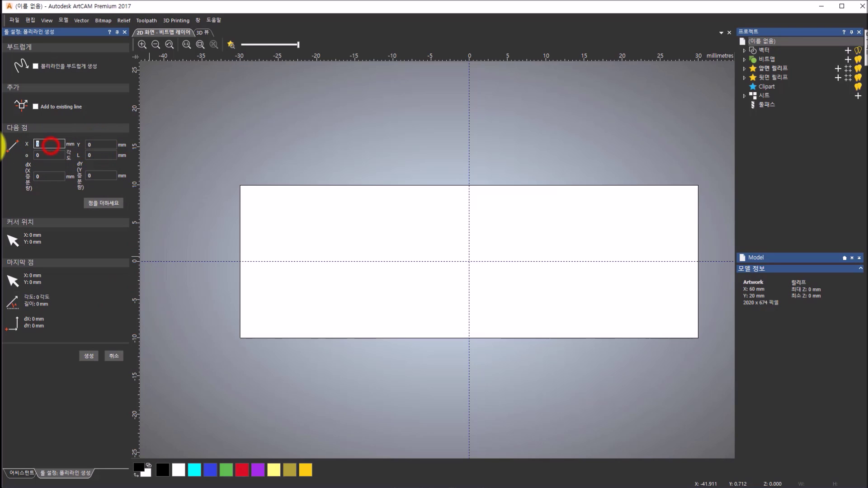
{"action": "type", "text": "-25"}
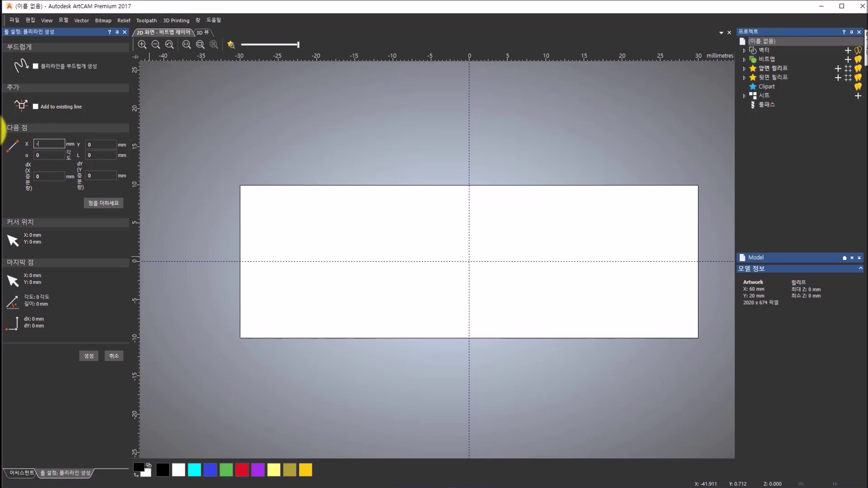
{"action": "left_click", "coordinate": [93, 144]}
{"action": "type", "text": "1"}
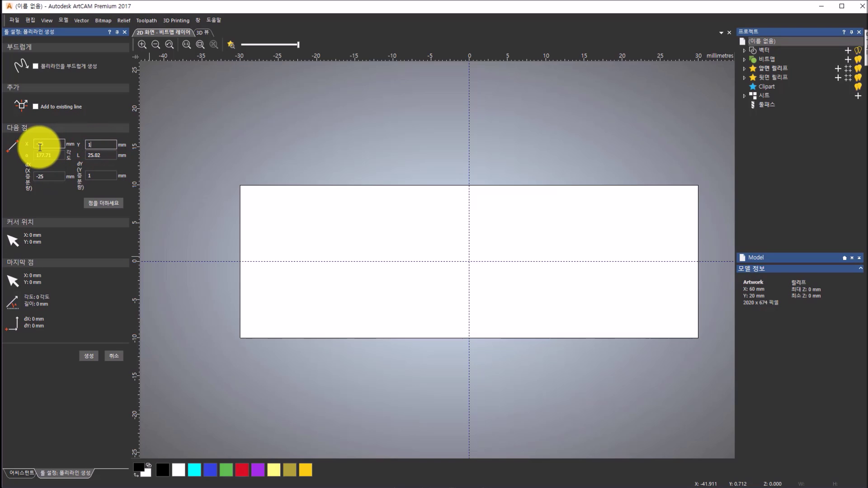
{"action": "left_click", "coordinate": [114, 203]}
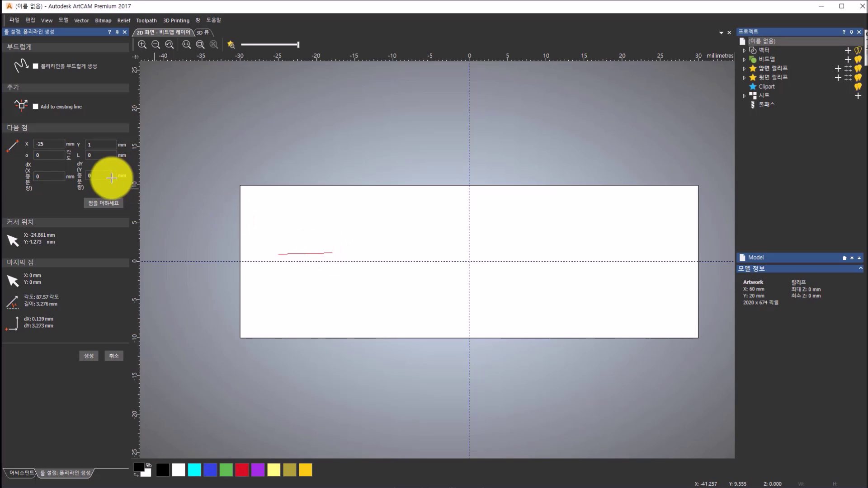
- Extend the polyline 35 mm in the positive X direction and finish it as a horizontal line
{"action": "left_click", "coordinate": [59, 176]}
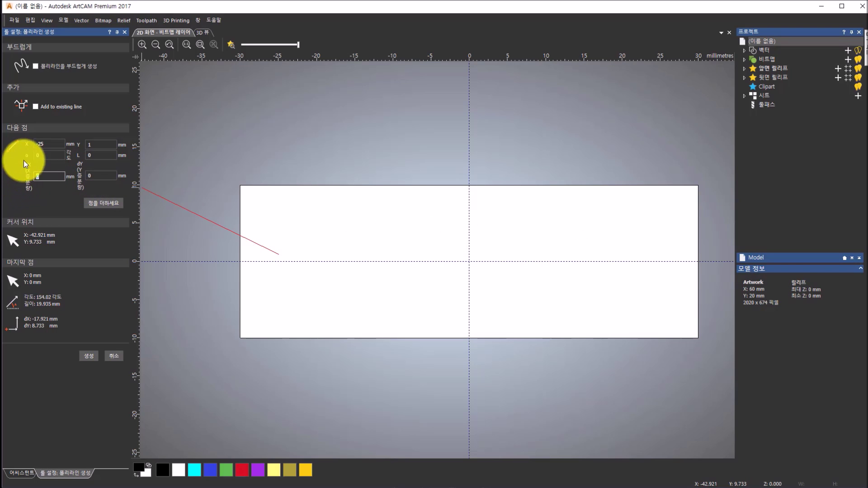
{"action": "type", "text": "35"}
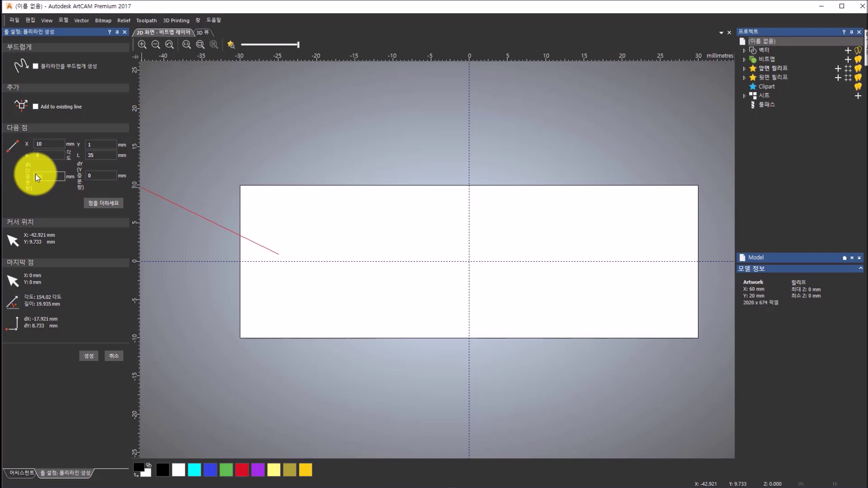
{"action": "left_click", "coordinate": [102, 208]}
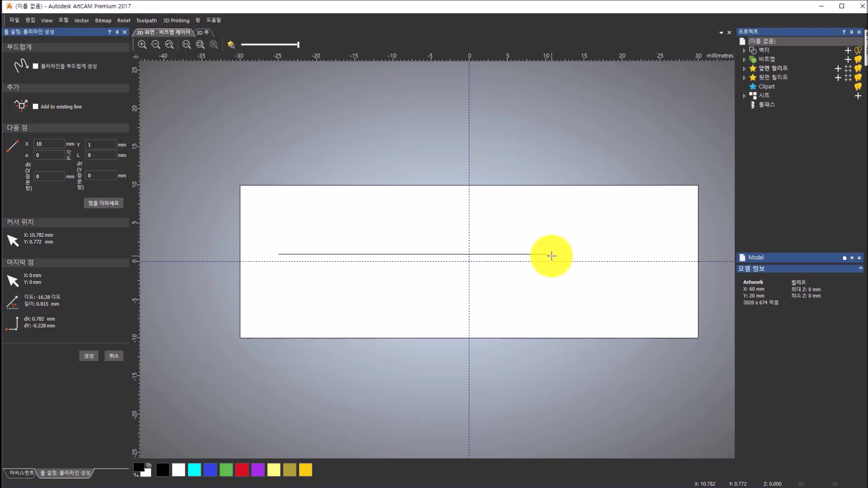
{"action": "right_click", "coordinate": [552, 256]}
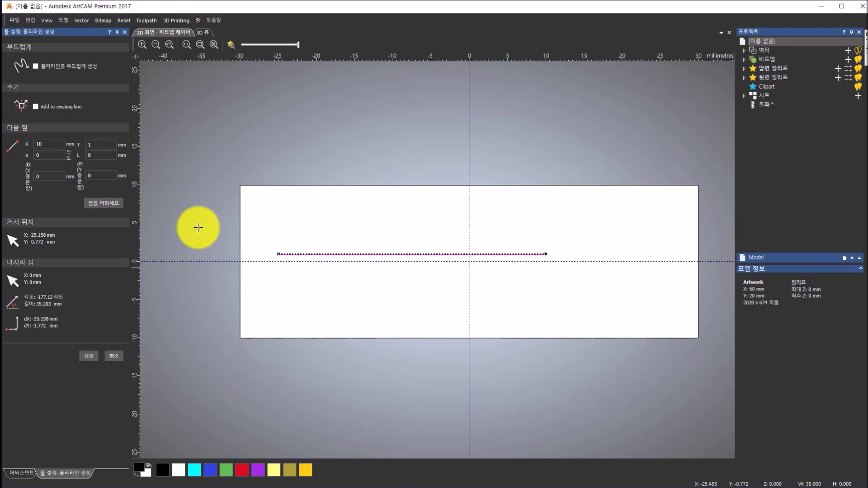
- Create a second horizontal line from X -25 mm, Y -1 mm, extending 35 mm in the positive X direction
{"action": "double_click", "coordinate": [58, 146]}
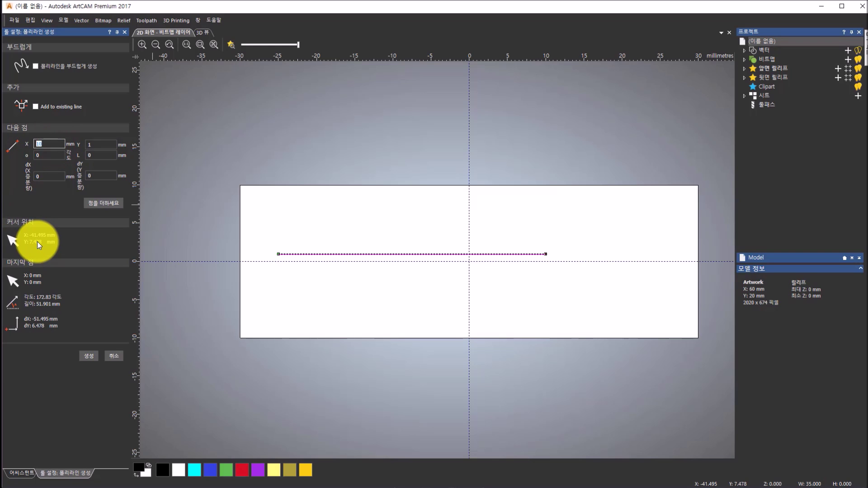
{"action": "type", "text": "-25"}
{"action": "left_click", "coordinate": [101, 144]}
{"action": "type", "text": "-1"}
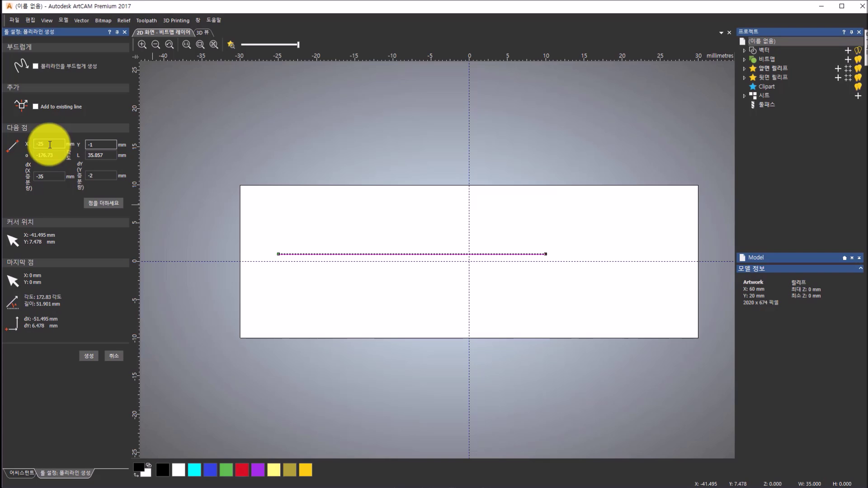
{"action": "left_click", "coordinate": [97, 203]}
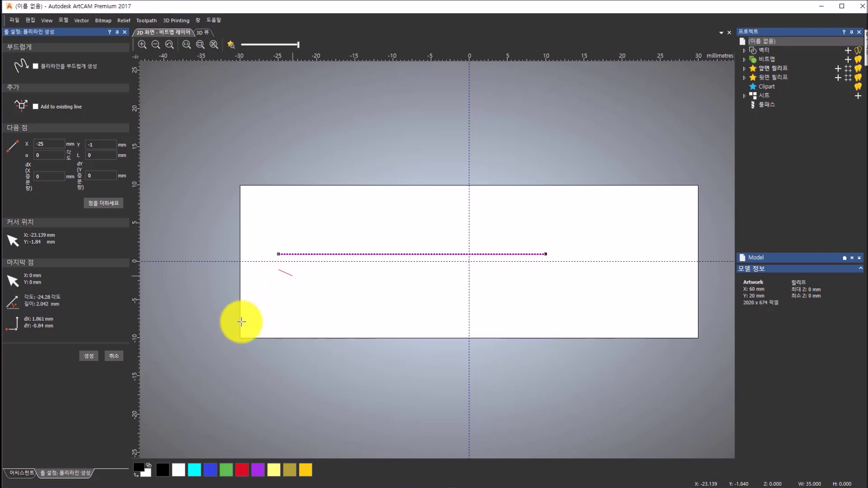
{"action": "left_click", "coordinate": [53, 178]}
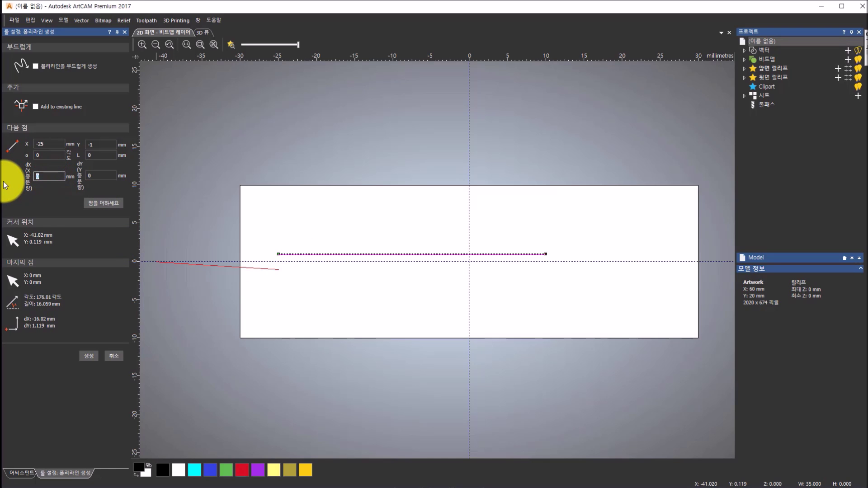
{"action": "type", "text": "35"}
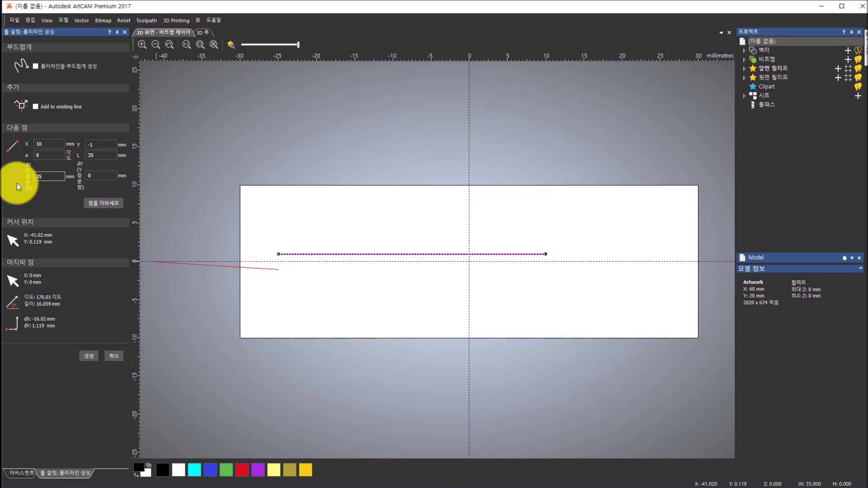
{"action": "left_click", "coordinate": [87, 357]}
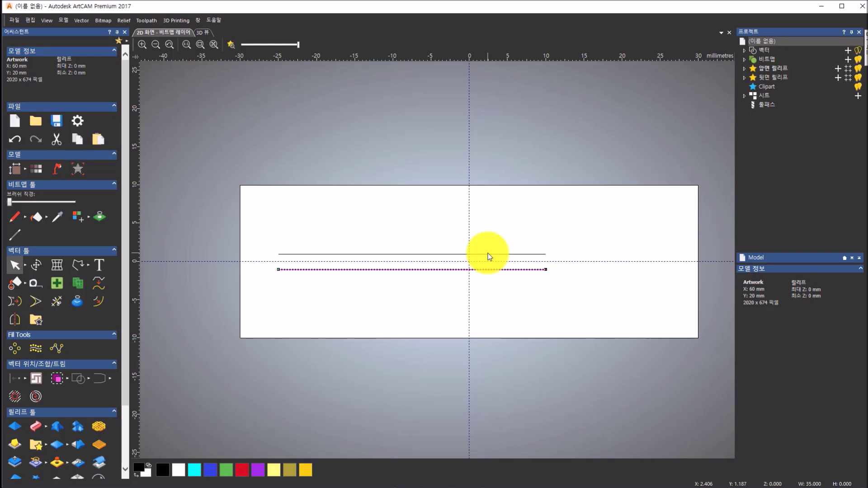
- Select both horizontal lines and join their right ends with an arc
{"action": "left_click", "coordinate": [503, 283]}
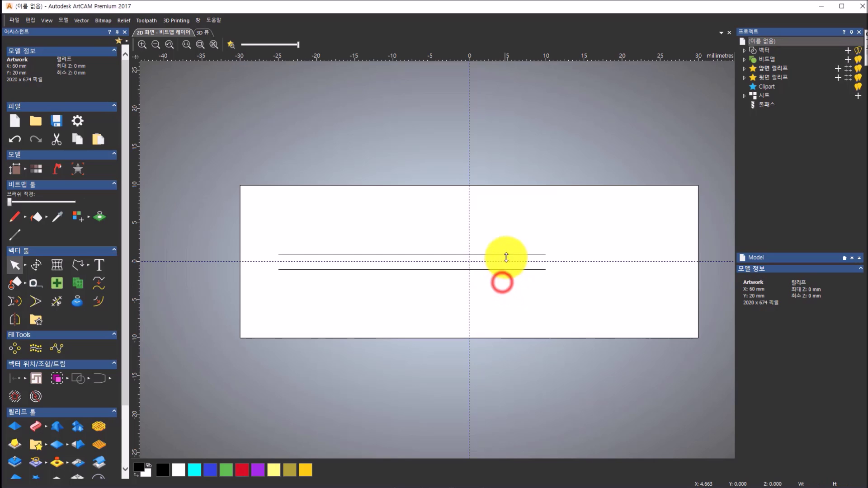
{"action": "left_click", "coordinate": [506, 255]}
{"action": "left_click", "coordinate": [512, 270]}
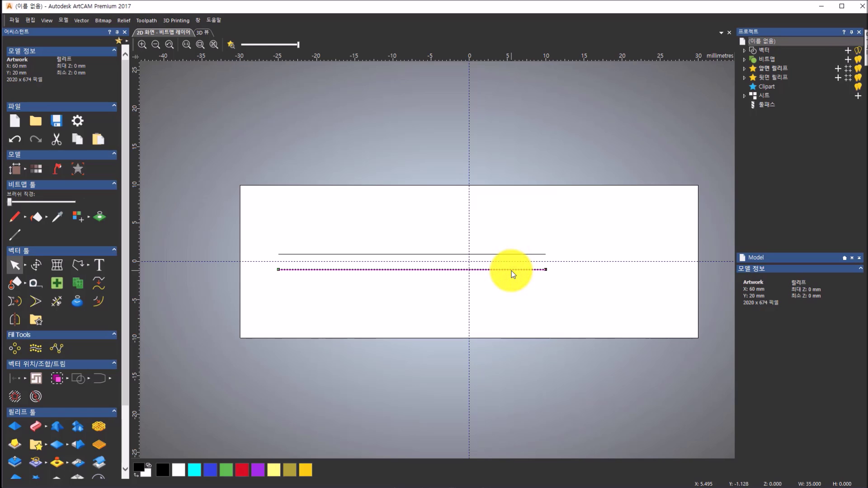
{"action": "left_click", "coordinate": [509, 255], "text": "shift"}
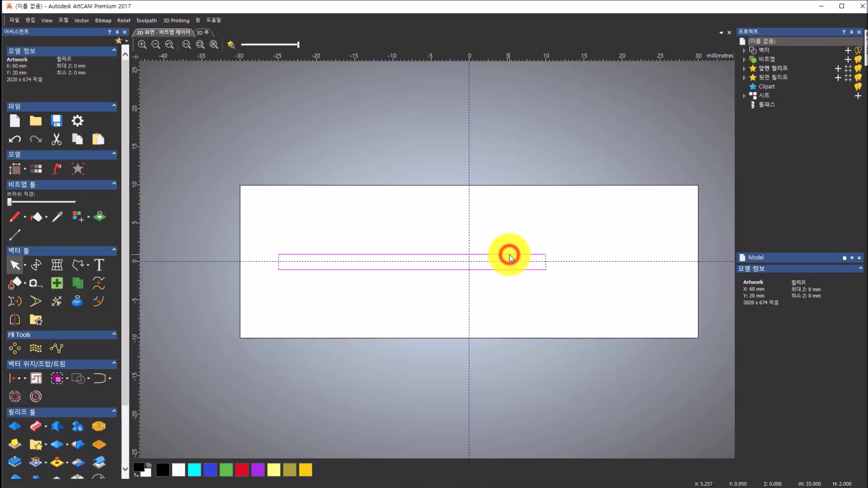
{"action": "left_click", "coordinate": [108, 379]}
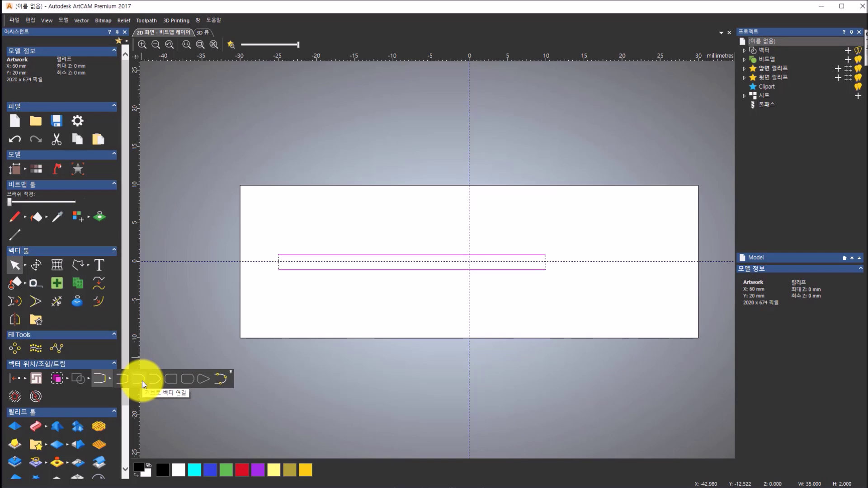
{"action": "left_click", "coordinate": [142, 381]}
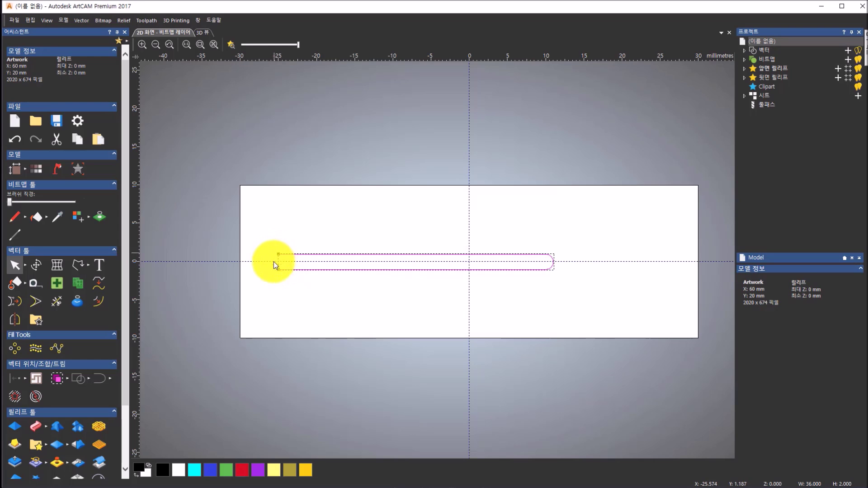
- Close the open left end of the joined vector with a straight line and deselect it
{"action": "scroll", "coordinate": [281, 261], "scroll_direction": "up", "scroll_amount": 2}
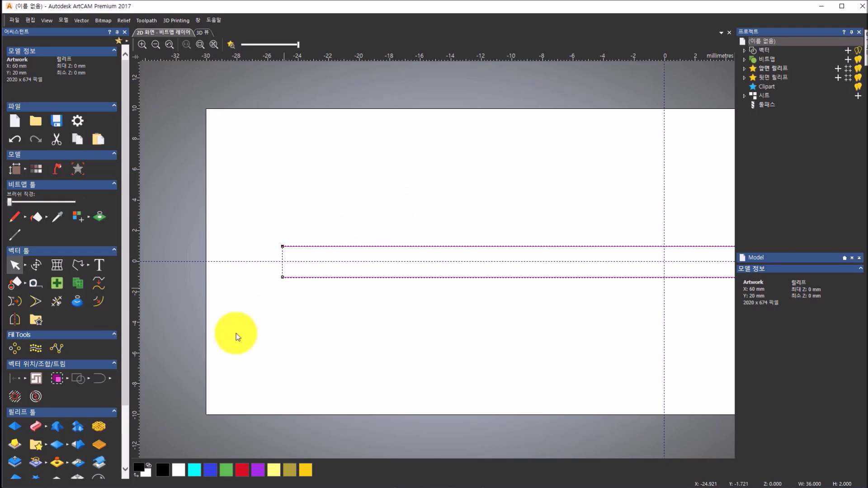
{"action": "left_click", "coordinate": [110, 378]}
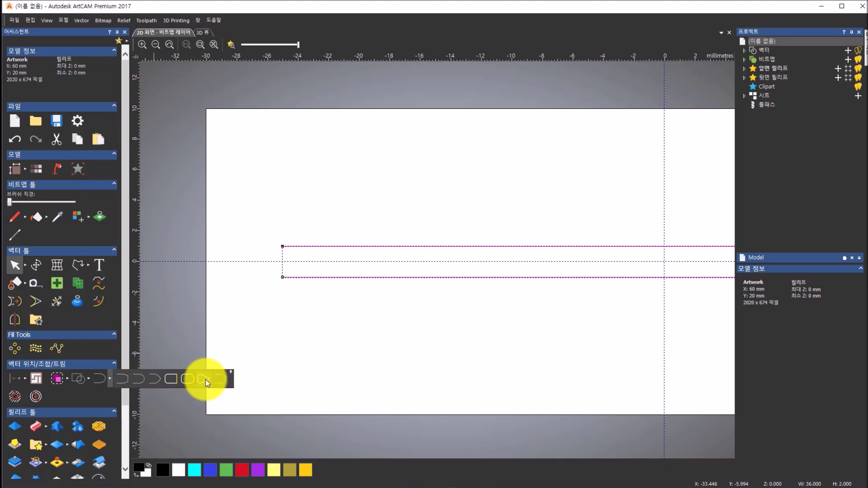
{"action": "left_click", "coordinate": [175, 378]}
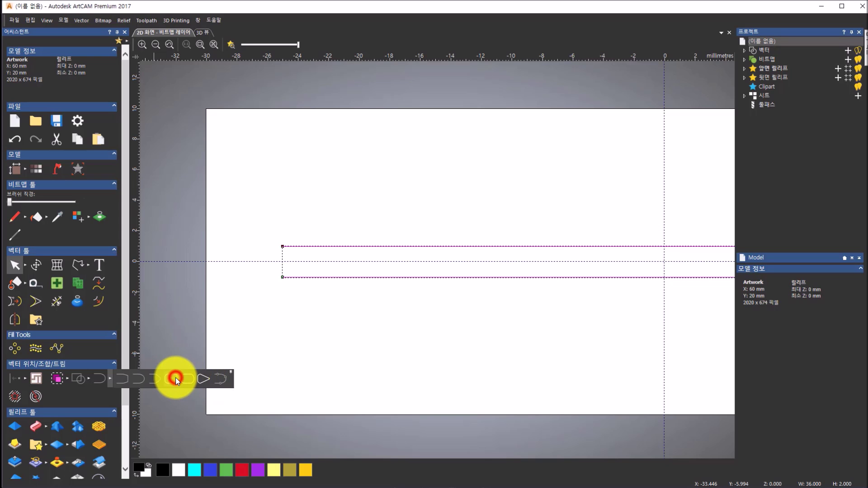
{"action": "left_click", "coordinate": [280, 371]}
{"action": "scroll", "coordinate": [434, 303], "scroll_direction": "down", "scroll_amount": 2}
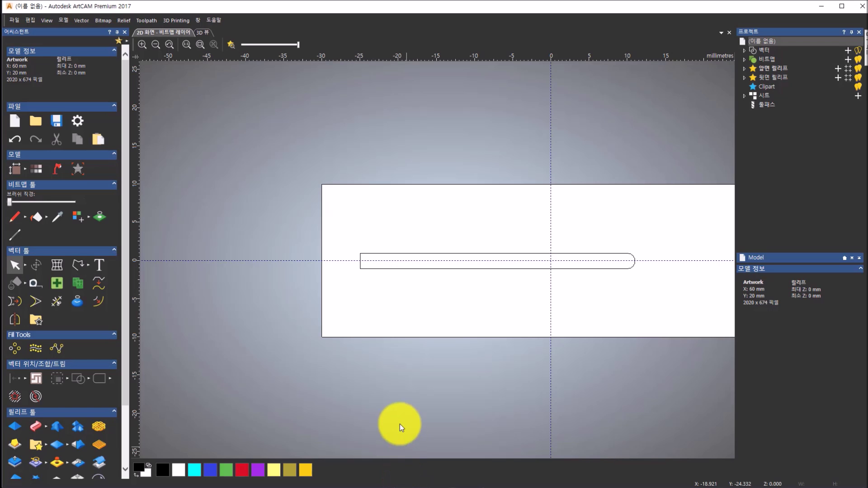
- Start an ellipse vector for the leaf, centred at X -4 mm, Y 4 mm
{"action": "left_click", "coordinate": [89, 265]}
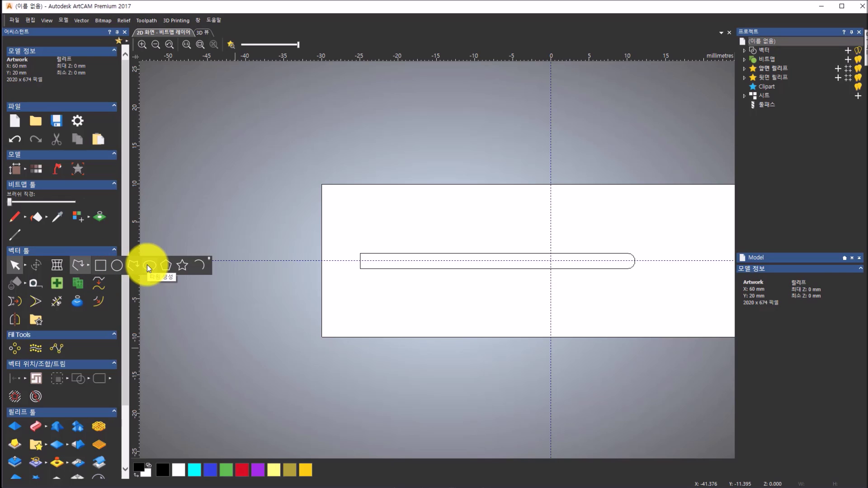
{"action": "left_click", "coordinate": [148, 265]}
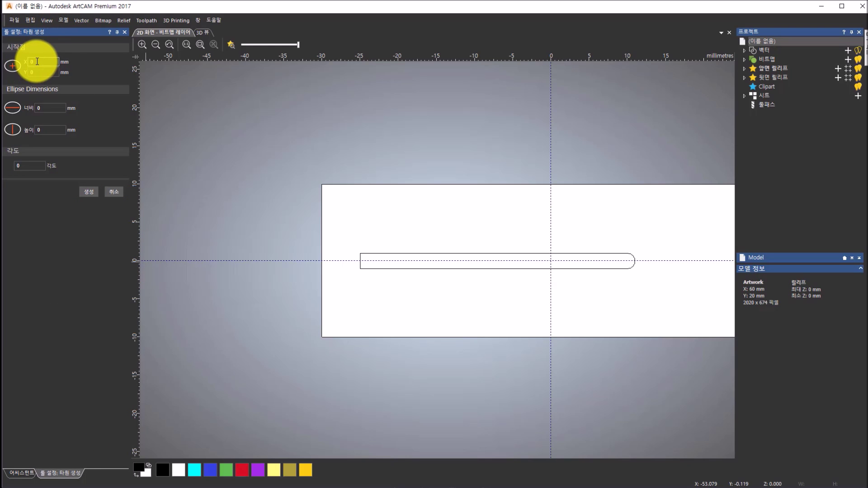
{"action": "left_click_drag", "start_coordinate": [37, 62], "coordinate": [14, 67]}
{"action": "type", "text": "4-4"}
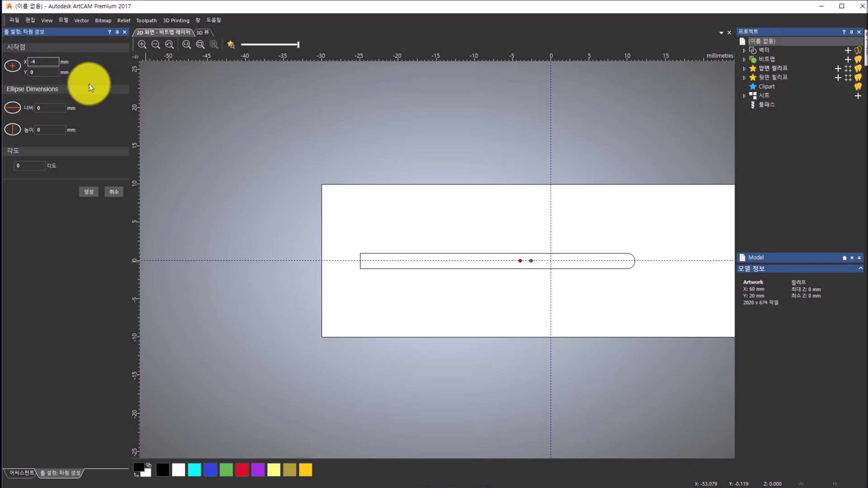
{"action": "double_click", "coordinate": [55, 71]}
{"action": "type", "text": "4"}
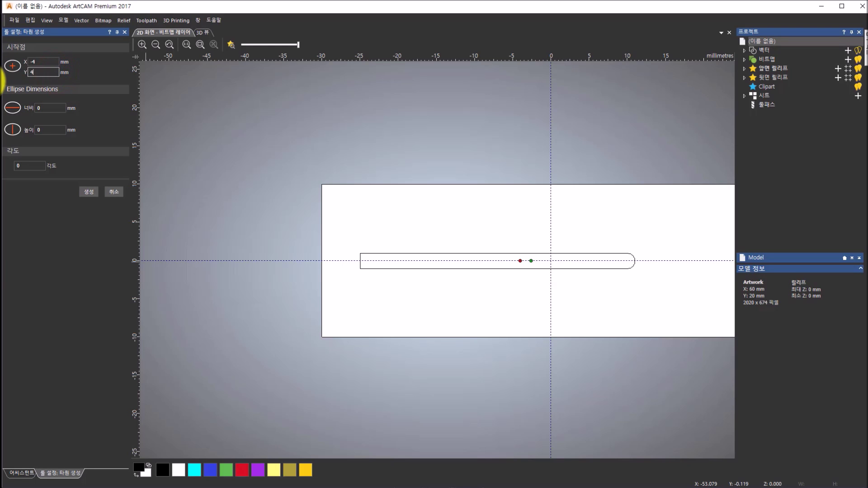
- Set the ellipse to 12 mm wide, 3 mm high and rotated 340 degrees, and create it
{"action": "double_click", "coordinate": [41, 109]}
{"action": "type", "text": "12"}
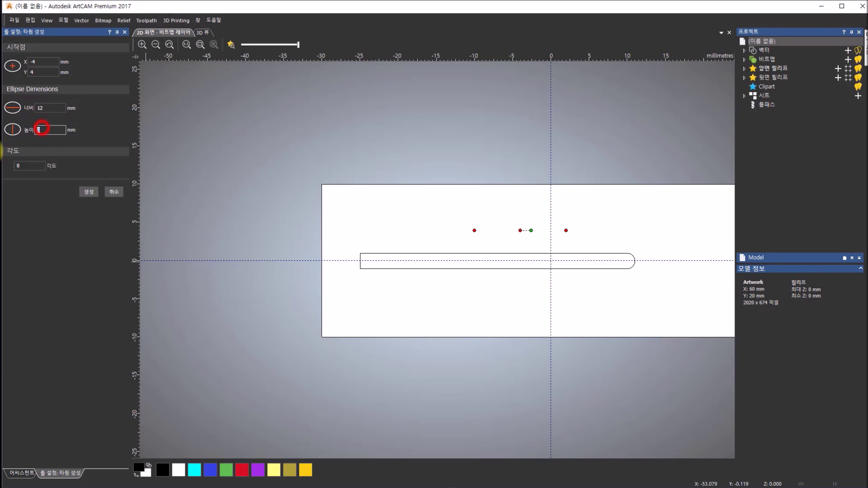
{"action": "type", "text": "3"}
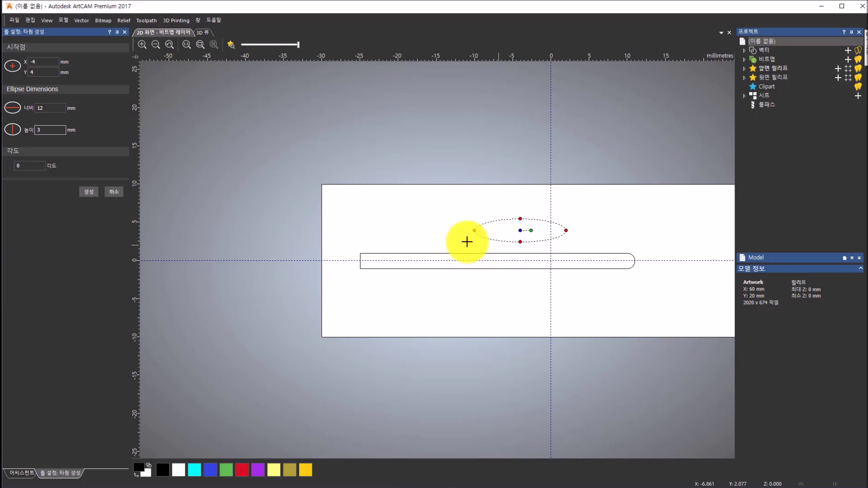
{"action": "double_click", "coordinate": [33, 166]}
{"action": "type", "text": "340"}
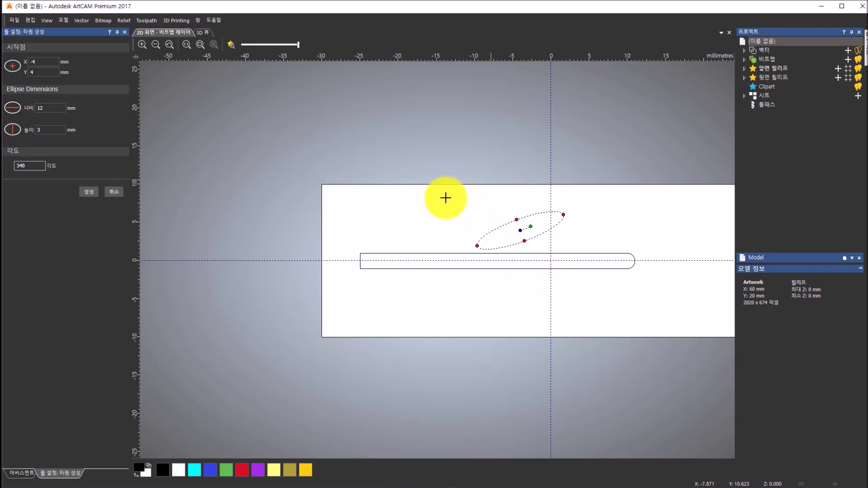
{"action": "left_click", "coordinate": [85, 193]}
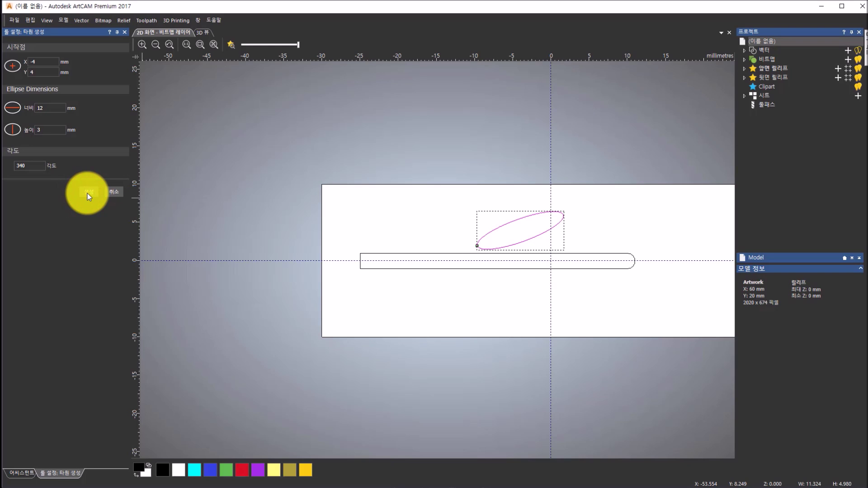
{"action": "left_click", "coordinate": [118, 193]}
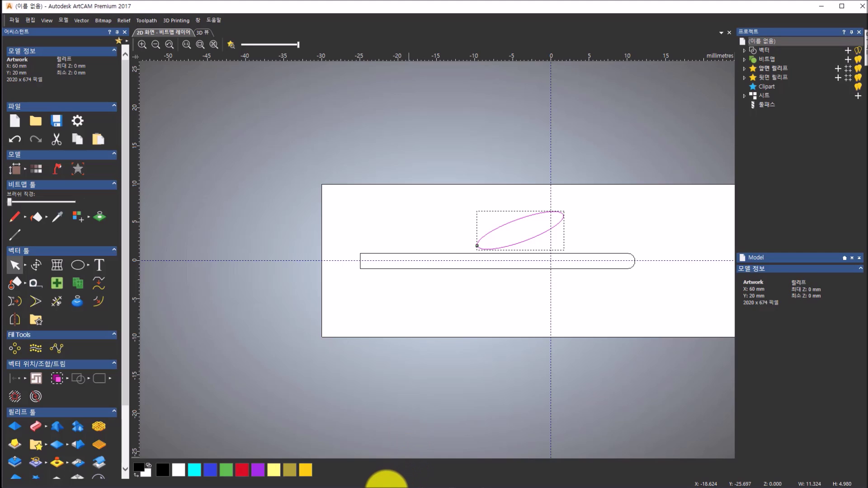
- Check the leaf shape on the reference slide and remove the two lower spans of the ellipse with node editing
{"action": "left_click", "coordinate": [383, 487]}
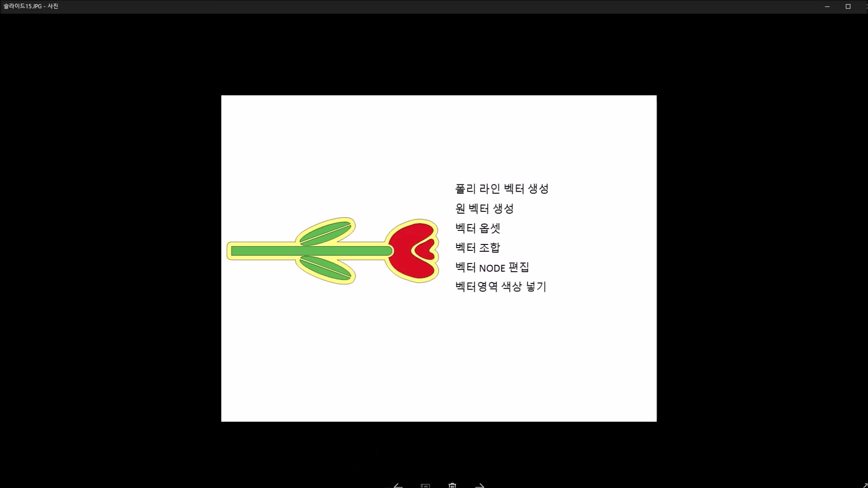
{"action": "left_click", "coordinate": [383, 487]}
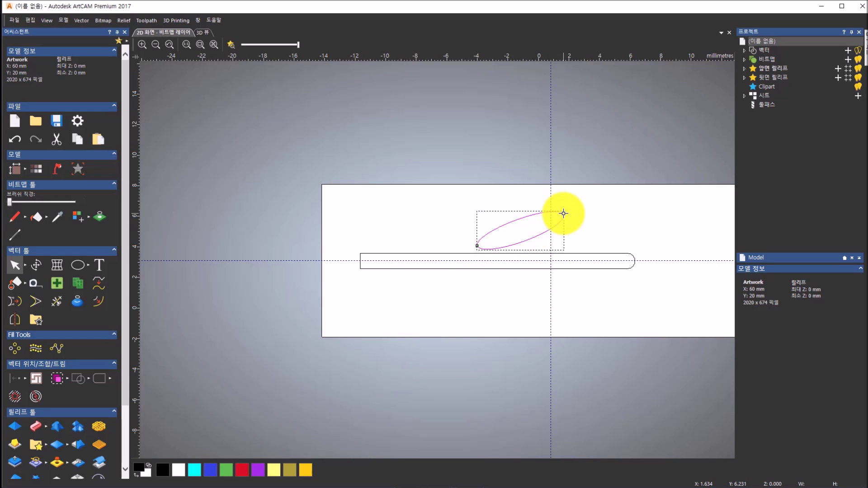
{"action": "scroll", "coordinate": [563, 213], "scroll_direction": "up", "scroll_amount": 3}
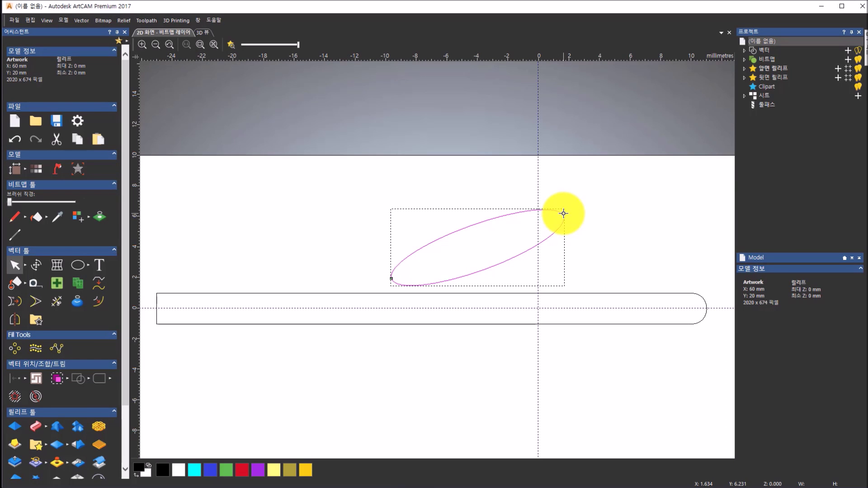
{"action": "left_click", "coordinate": [25, 264]}
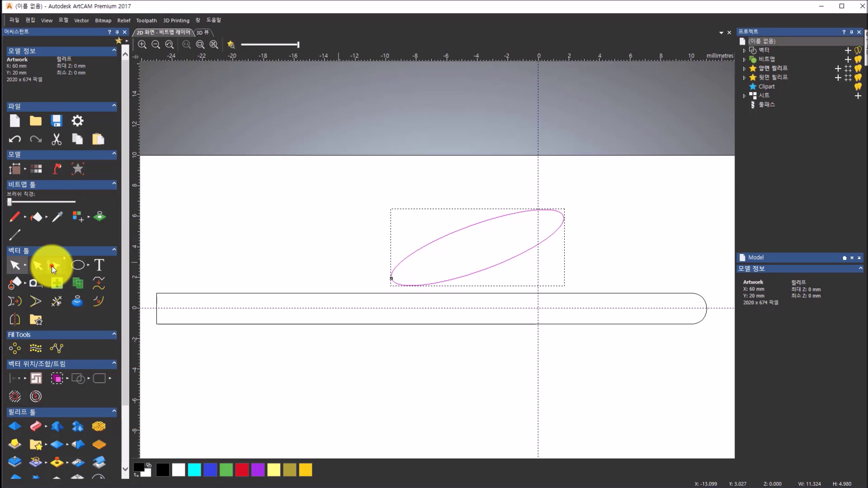
{"action": "left_click", "coordinate": [51, 266]}
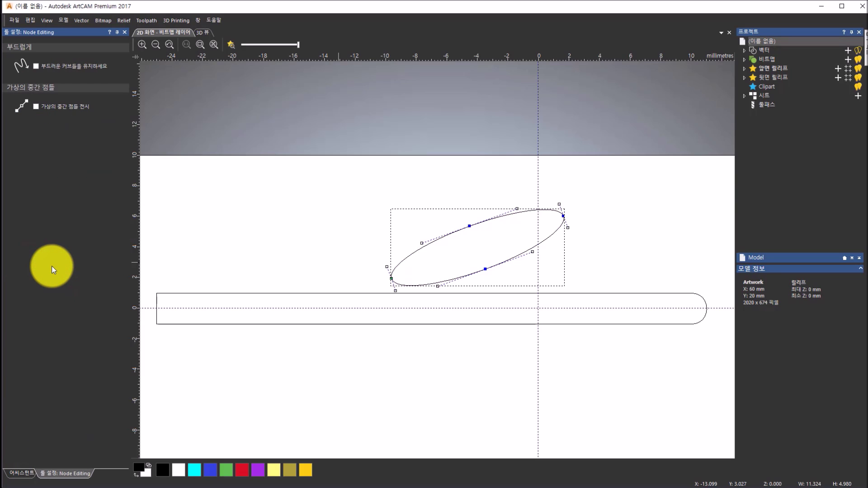
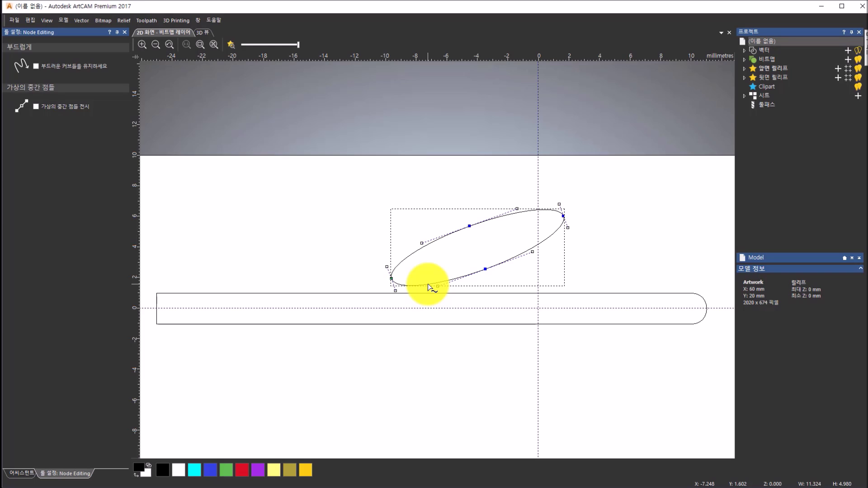
{"action": "right_click", "coordinate": [428, 285]}
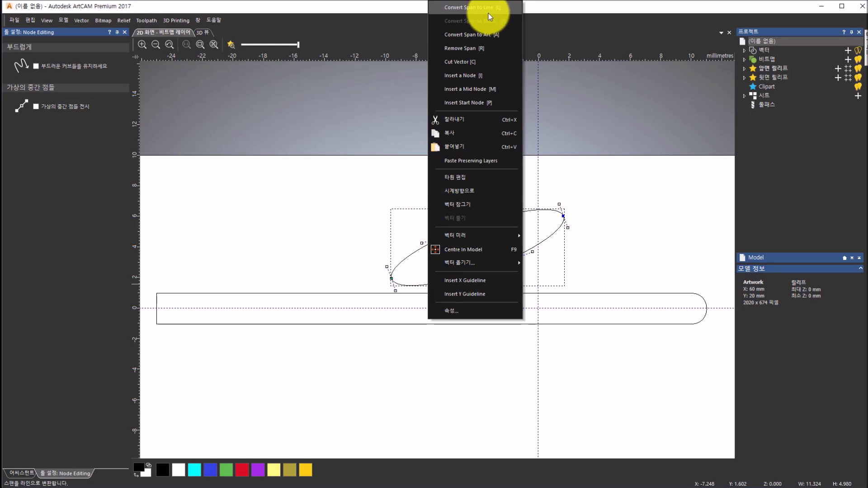
{"action": "left_click", "coordinate": [484, 48]}
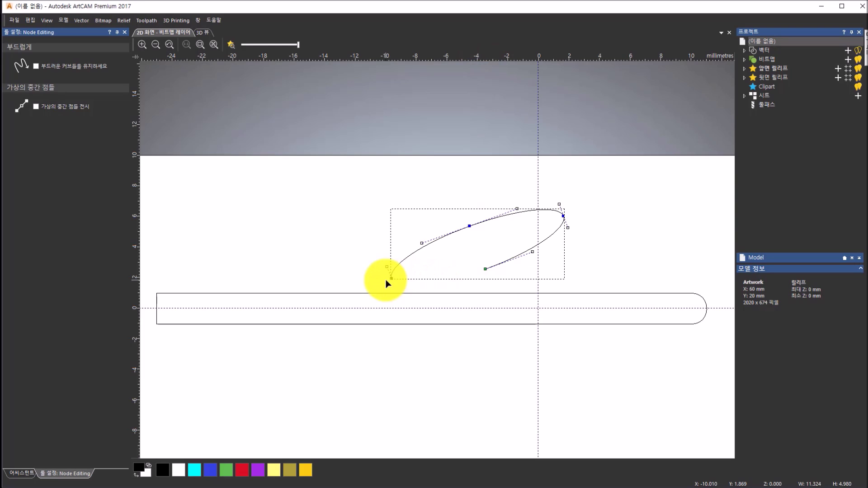
{"action": "right_click", "coordinate": [552, 238]}
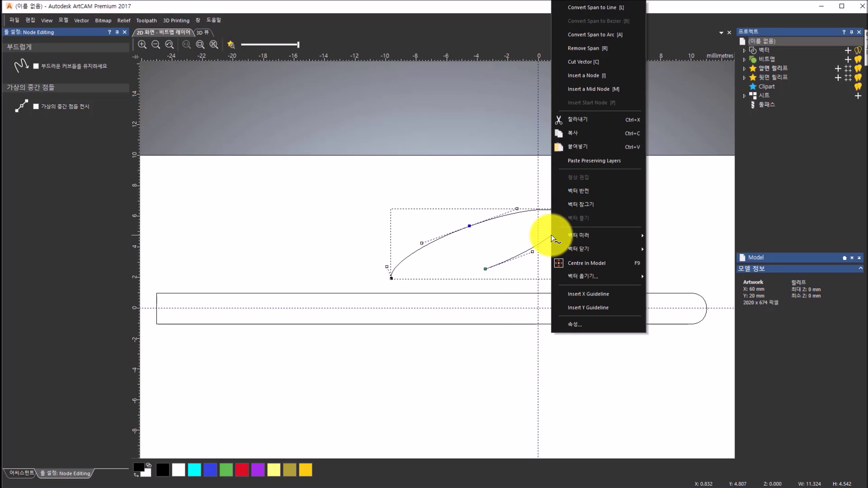
{"action": "left_click", "coordinate": [607, 49]}
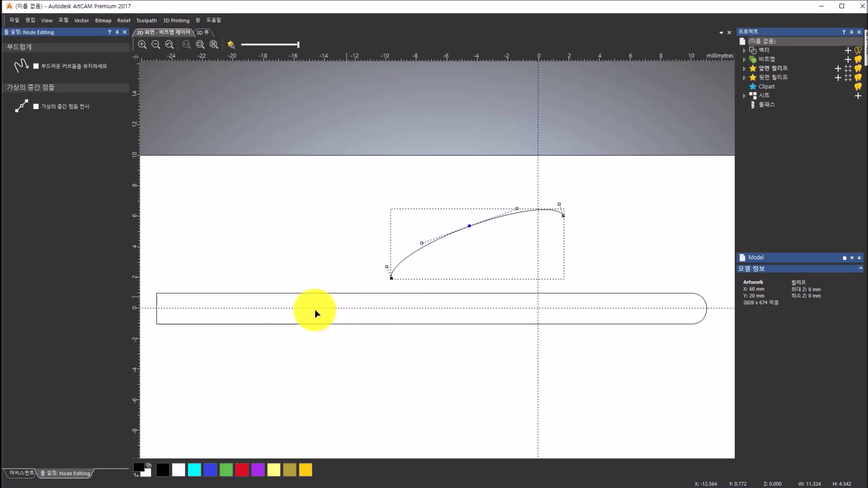
- Close the open half-ellipse with a straight line between its two ends
{"action": "left_click", "coordinate": [20, 474]}
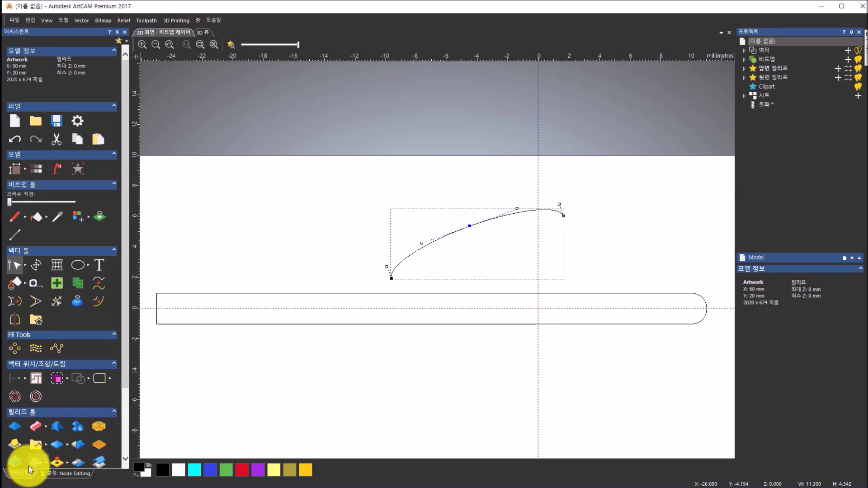
{"action": "left_click", "coordinate": [112, 379]}
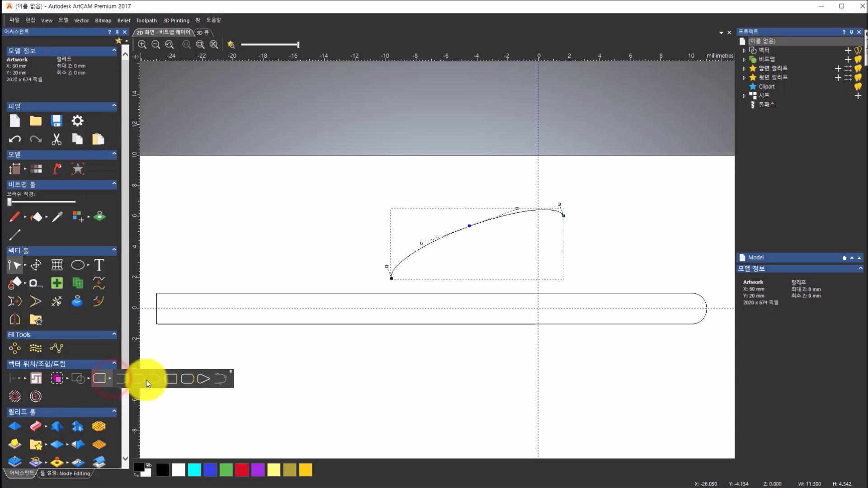
{"action": "left_click", "coordinate": [170, 381]}
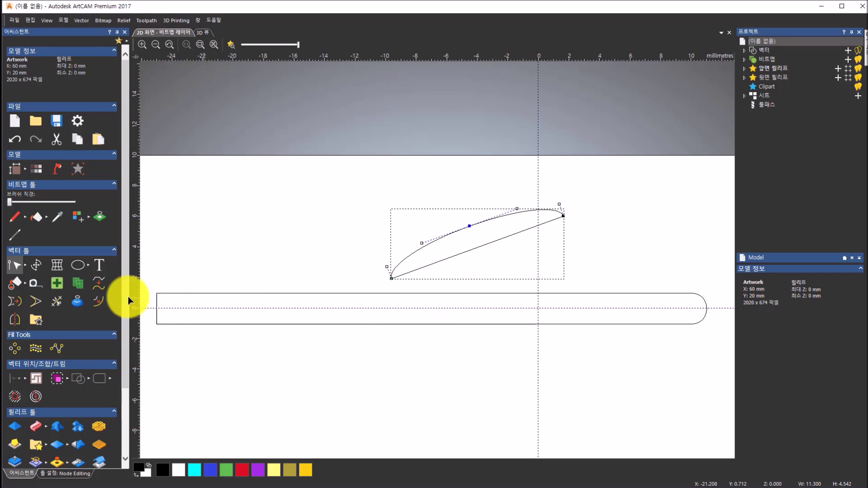
- Start a polyline below the half leaf with its first point at X -10.3 mm, Y 1.5 mm
{"action": "left_click", "coordinate": [87, 267]}
{"action": "left_click", "coordinate": [138, 265]}
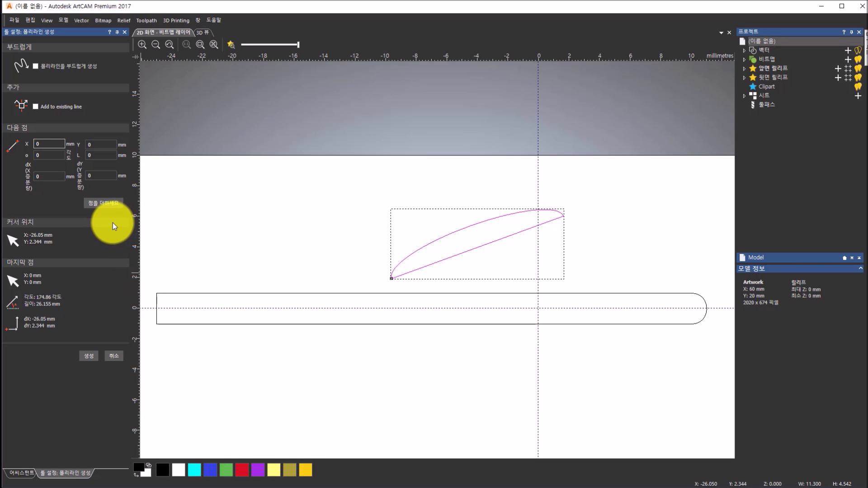
{"action": "left_click", "coordinate": [55, 143]}
{"action": "type", "text": "-10.3"}
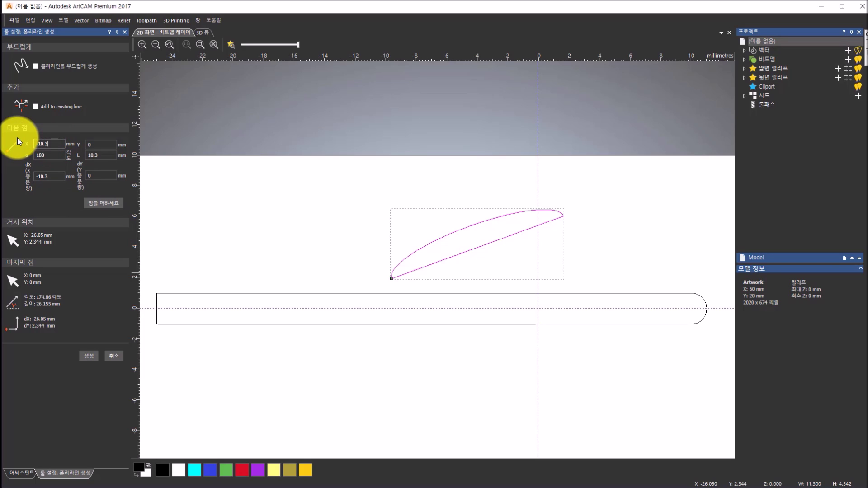
{"action": "left_click", "coordinate": [100, 143]}
{"action": "type", "text": "1.5"}
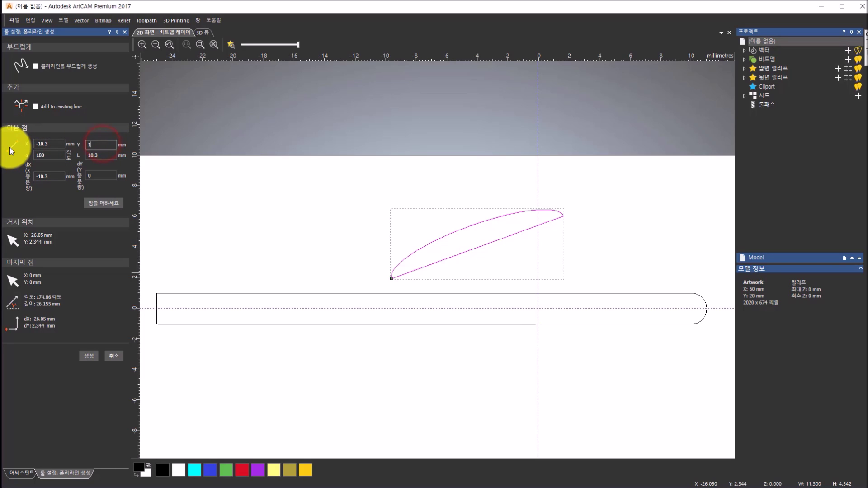
{"action": "left_click", "coordinate": [100, 205]}
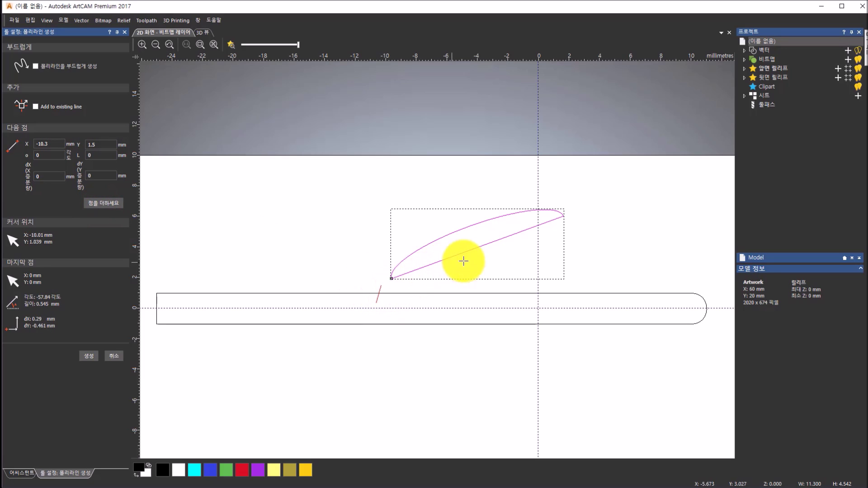
- Add the polyline's end point at X 3.6 mm, Y 6.6 mm and finish the slanted line
{"action": "left_click", "coordinate": [50, 142]}
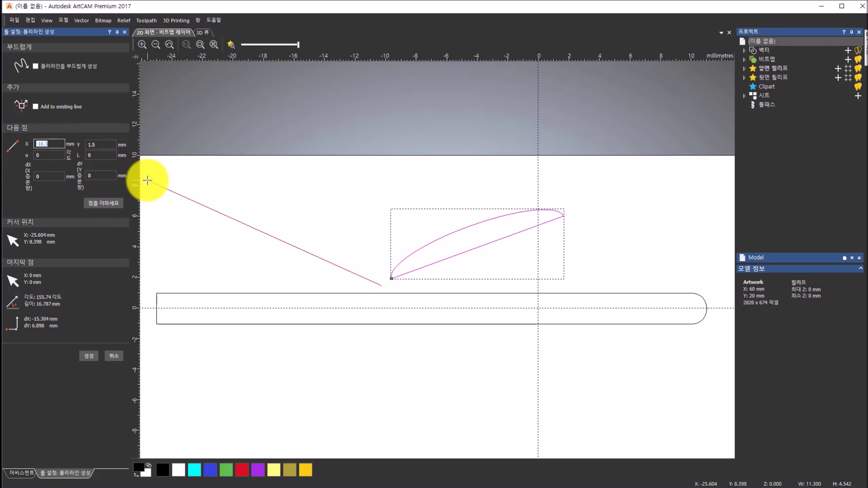
{"action": "type", "text": "3.6"}
{"action": "left_click", "coordinate": [109, 143]}
{"action": "key", "text": "BackSpace"}
{"action": "key", "text": "BackSpace"}
{"action": "key", "text": "BackSpace"}
{"action": "type", "text": "6.6"}
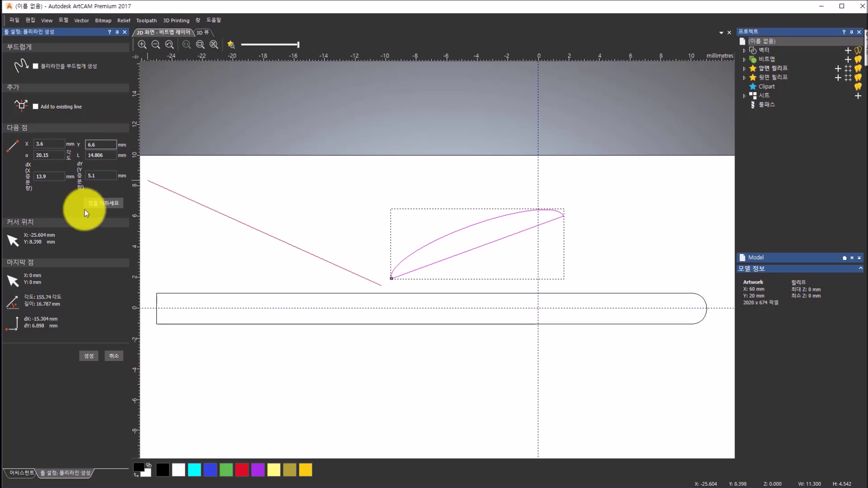
{"action": "left_click", "coordinate": [109, 206]}
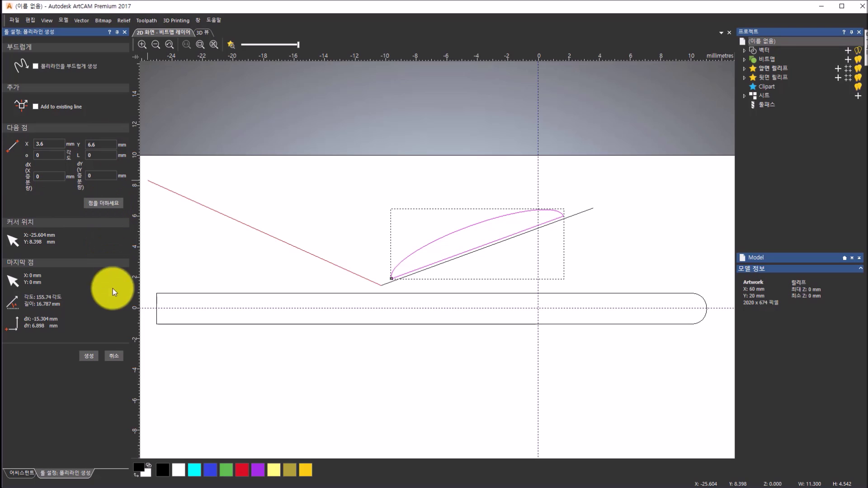
{"action": "left_click", "coordinate": [109, 355]}
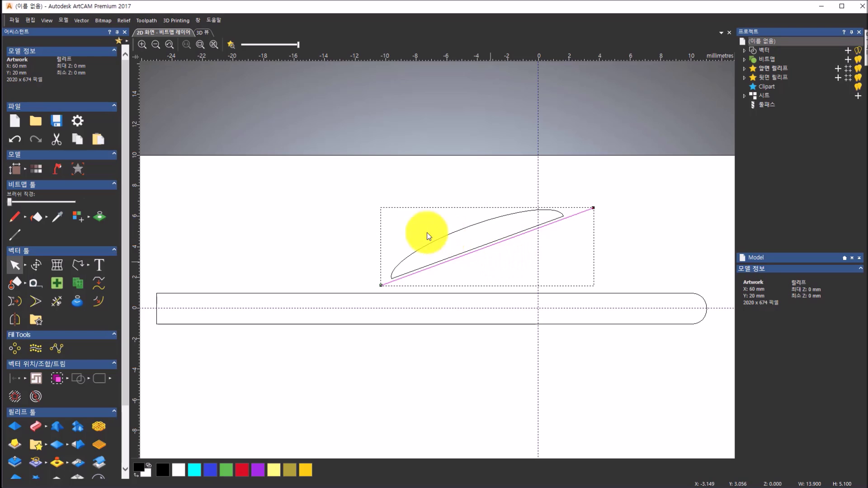
- Mirror the half leaf across the slanted line, keeping the original
{"action": "left_click", "coordinate": [173, 257]}
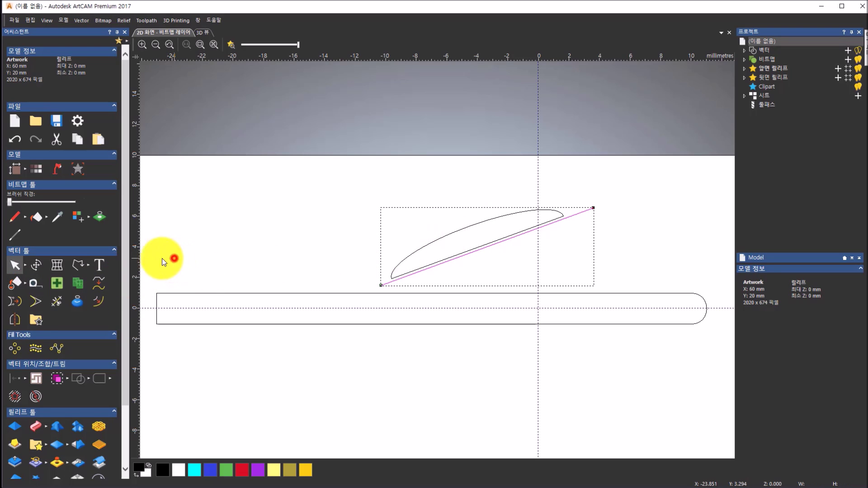
{"action": "left_click", "coordinate": [20, 317]}
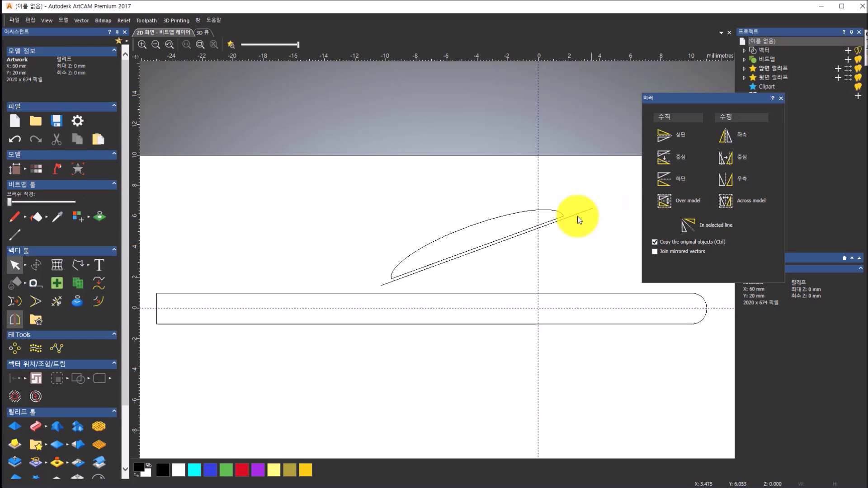
{"action": "left_click", "coordinate": [559, 210]}
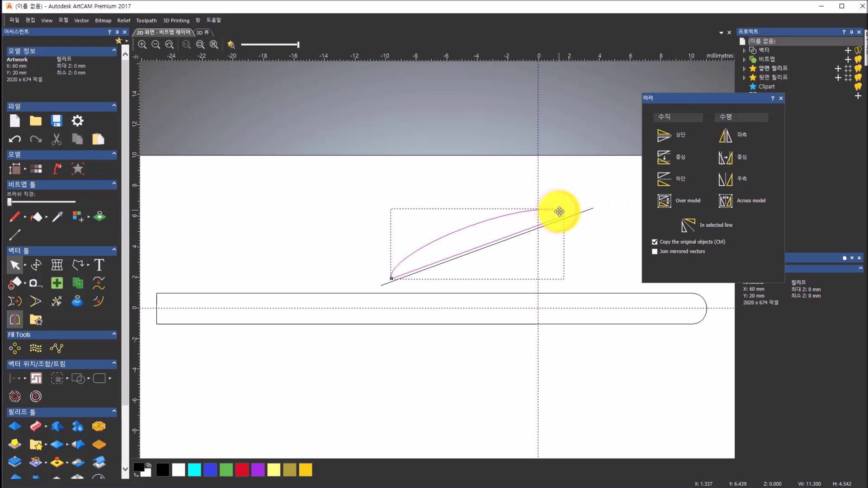
{"action": "left_click", "coordinate": [583, 211], "text": "shift"}
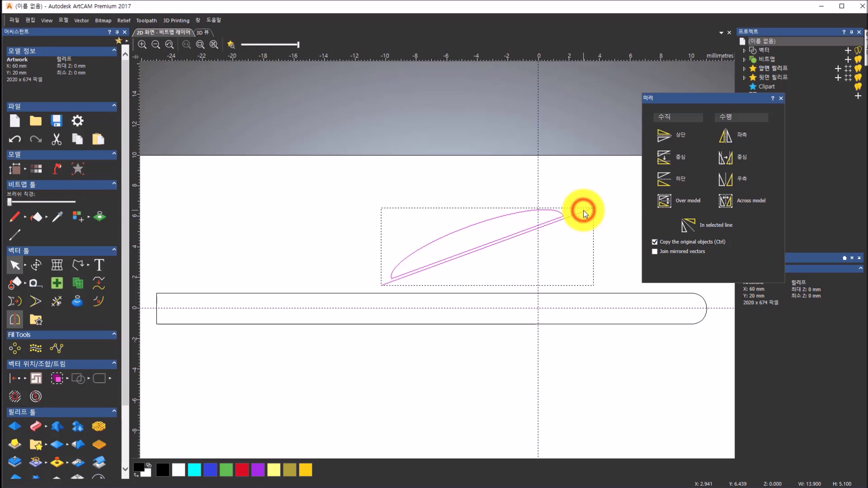
{"action": "left_click", "coordinate": [709, 219]}
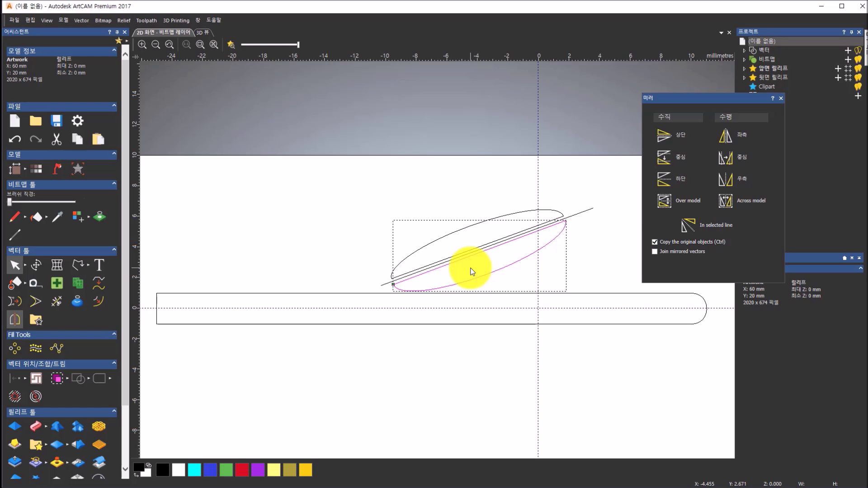
- Mirror both leaf halves over the model to the other side of the stem, keeping the originals
{"action": "left_click", "coordinate": [423, 245]}
{"action": "left_click", "coordinate": [450, 283], "text": "shift"}
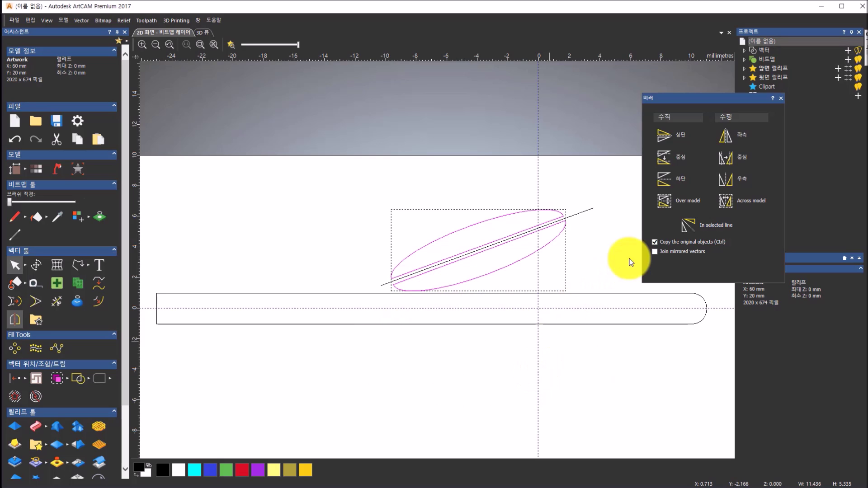
{"action": "left_click", "coordinate": [672, 205]}
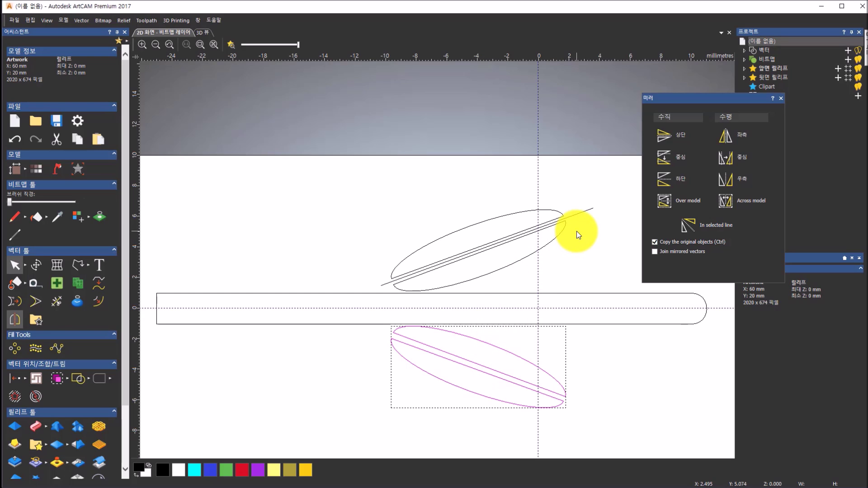
{"action": "left_click", "coordinate": [781, 99]}
- Delete the slanted mirror line between the two halves of the upper leaf
{"action": "left_click", "coordinate": [639, 194]}
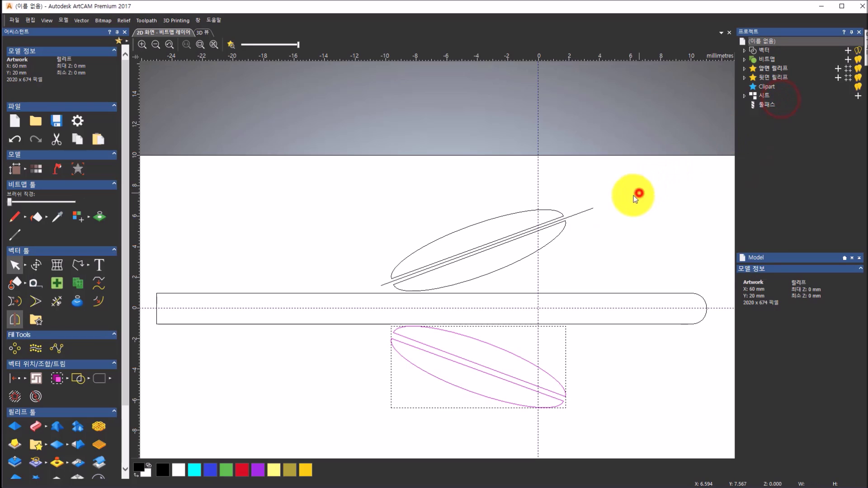
{"action": "left_click", "coordinate": [589, 210]}
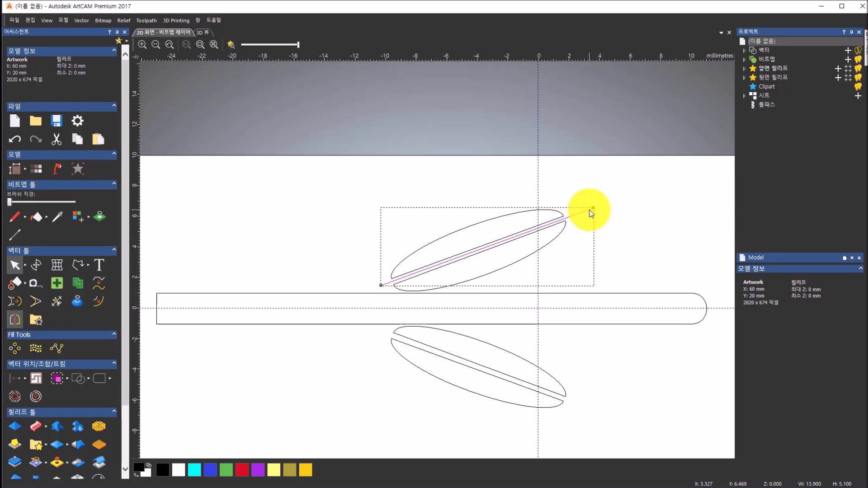
{"action": "key", "text": "Escape"}
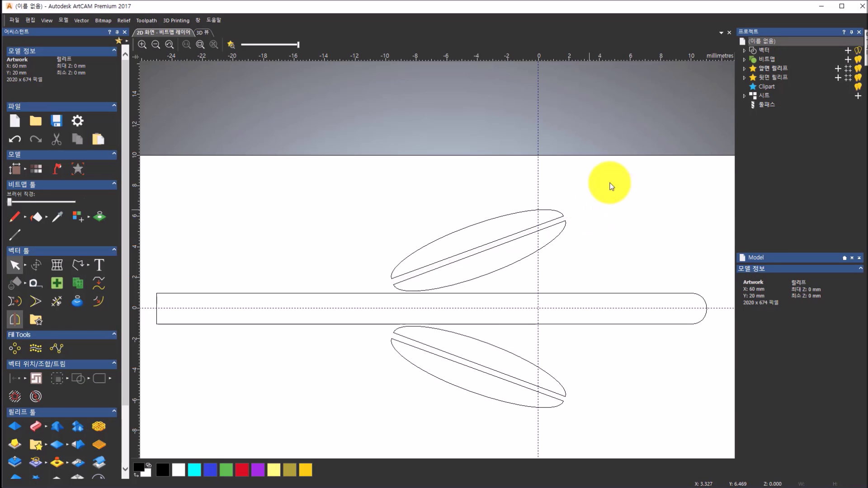
- Check the flower head on the reference slide and create a circle of radius 1.5 mm centred at X 10 mm, Y 0 mm
{"action": "scroll", "coordinate": [633, 226], "scroll_direction": "down", "scroll_amount": 2}
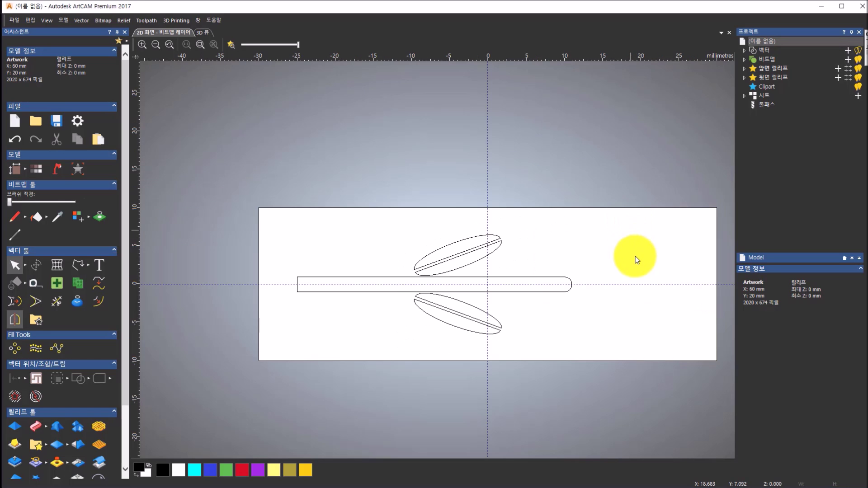
{"action": "scroll", "coordinate": [639, 268], "scroll_direction": "up", "scroll_amount": 2}
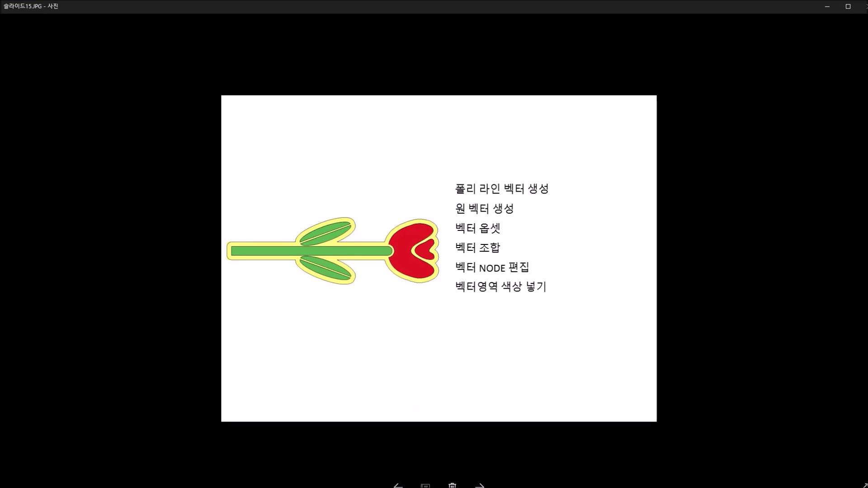
{"action": "scroll", "coordinate": [392, 248], "scroll_direction": "up", "scroll_amount": 1}
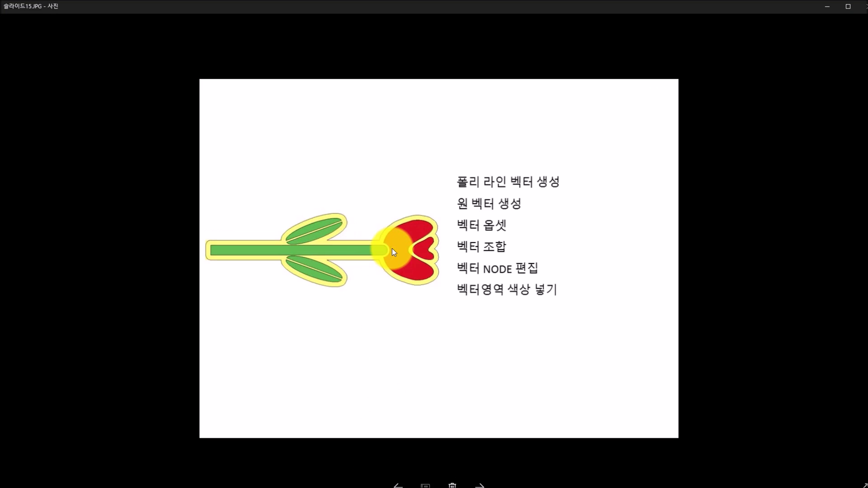
{"action": "scroll", "coordinate": [384, 244], "scroll_direction": "up", "scroll_amount": 1}
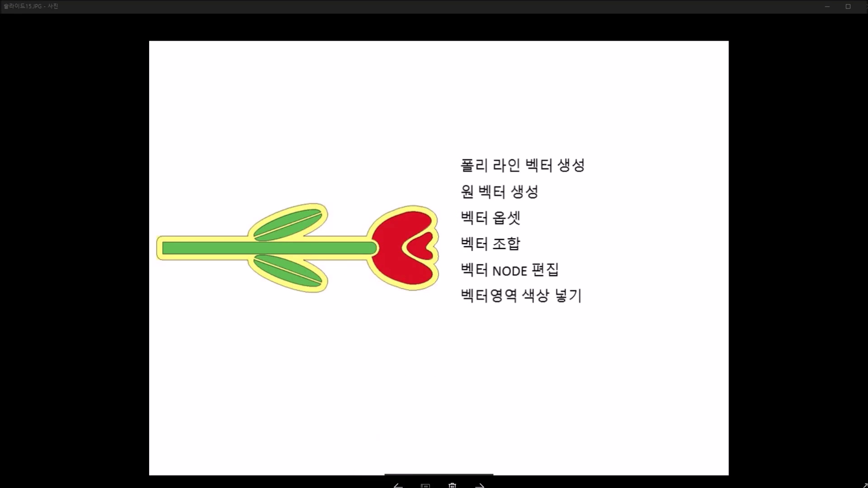
{"action": "key", "text": "alt+Tab"}
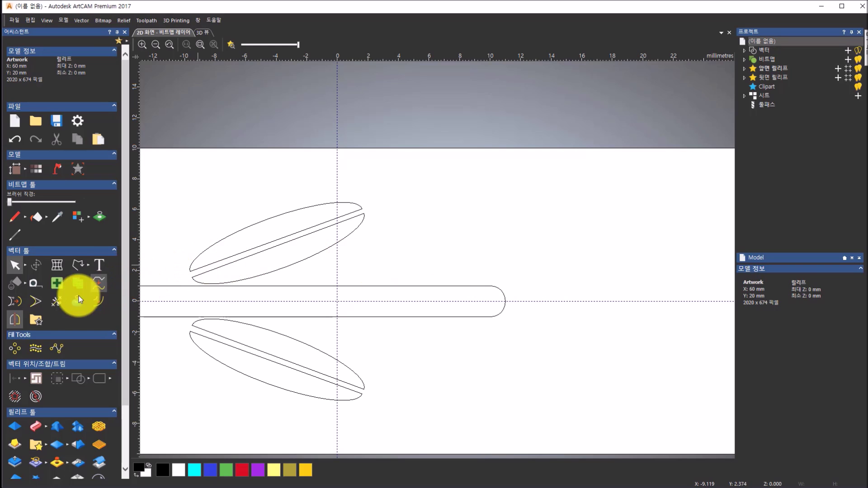
{"action": "left_click", "coordinate": [88, 266]}
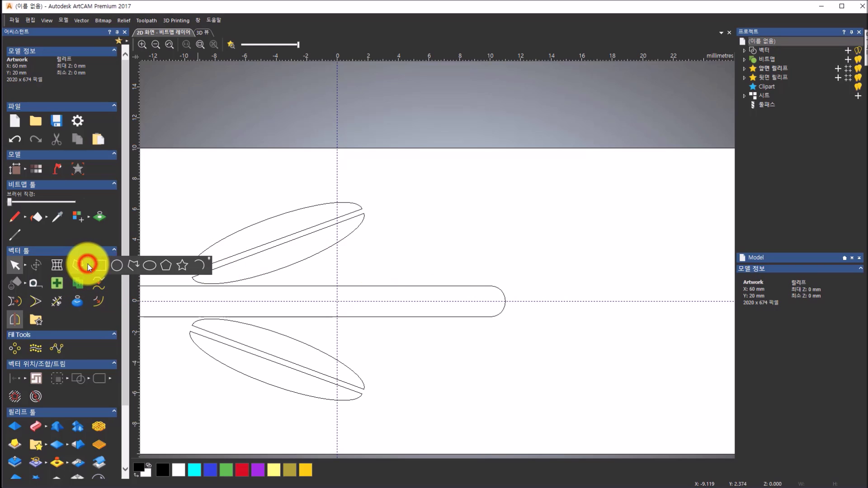
{"action": "left_click", "coordinate": [119, 265]}
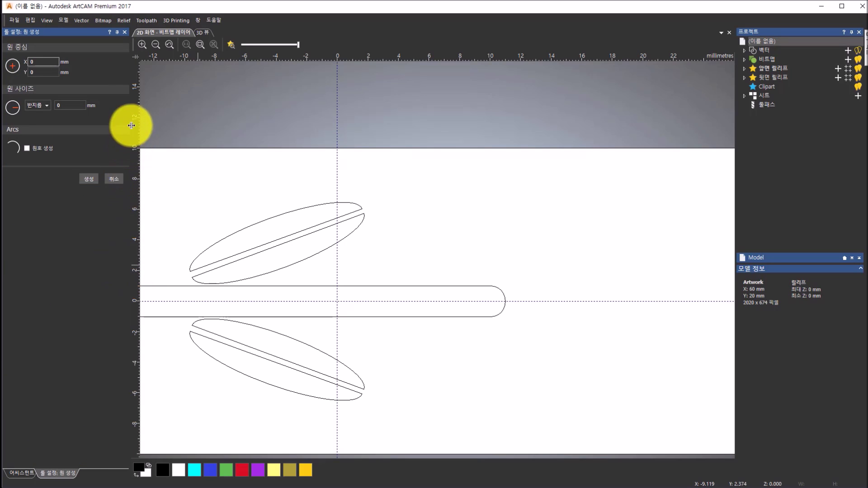
{"action": "left_click", "coordinate": [47, 62]}
{"action": "type", "text": "10"}
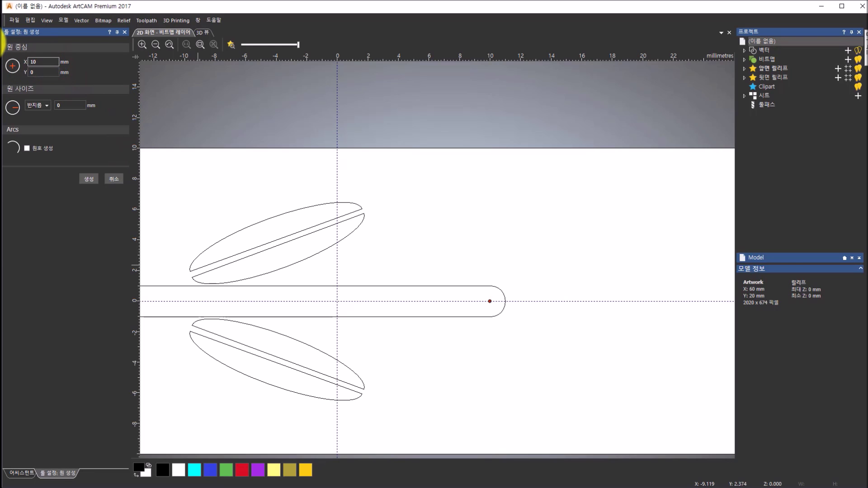
{"action": "left_click", "coordinate": [71, 105]}
{"action": "type", "text": "1.5"}
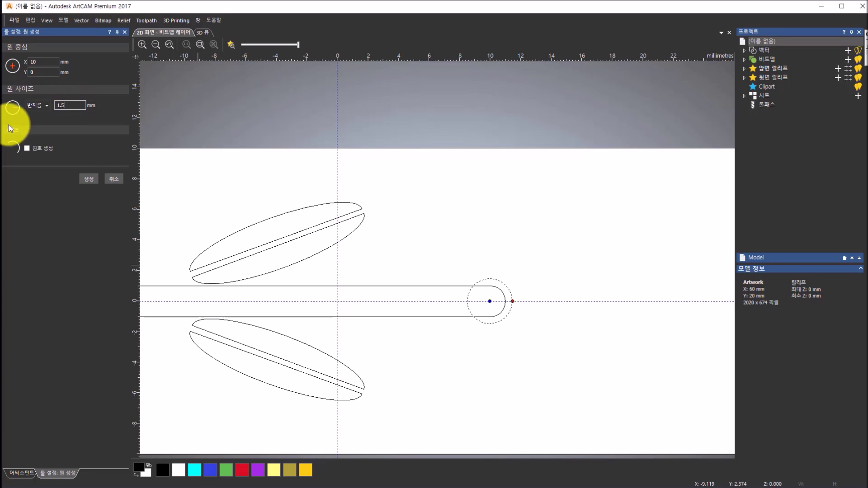
{"action": "left_click", "coordinate": [91, 181]}
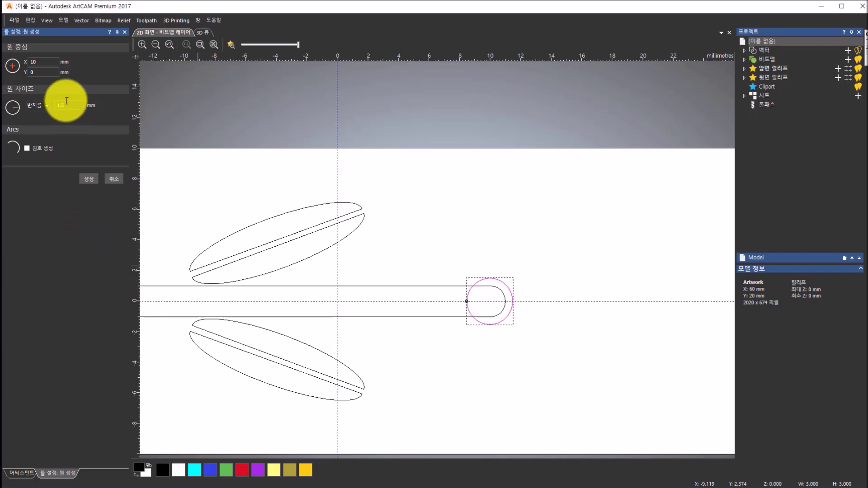
- Create a second circle of radius 6 mm centred at X 16 mm, Y 0 mm, comparing with the reference slide, and finish circle creation
{"action": "left_click", "coordinate": [44, 61]}
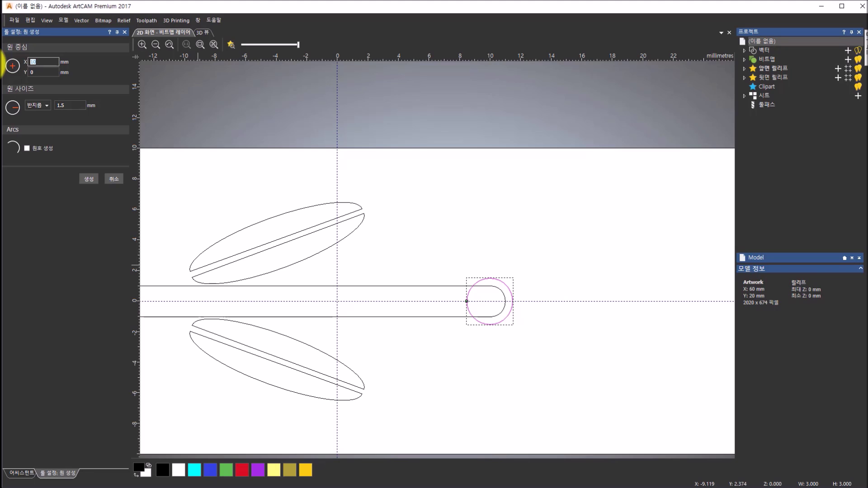
{"action": "type", "text": "1"}
{"action": "left_click", "coordinate": [33, 75]}
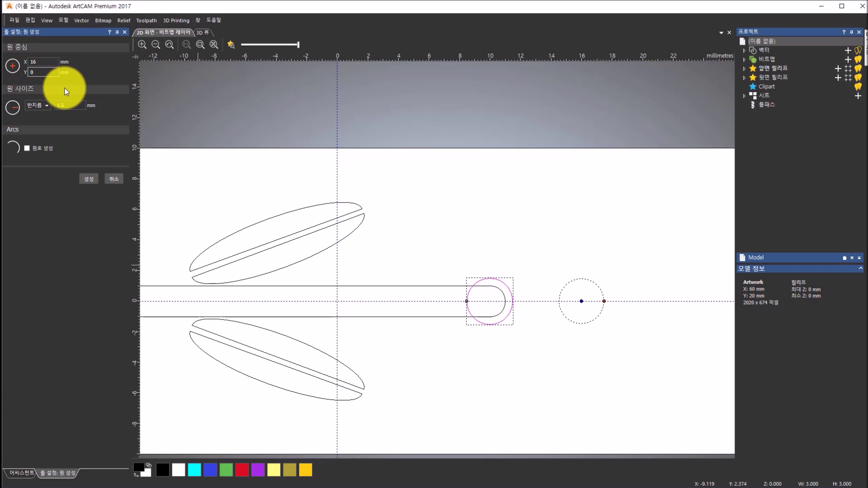
{"action": "left_click", "coordinate": [68, 105]}
{"action": "type", "text": "6"}
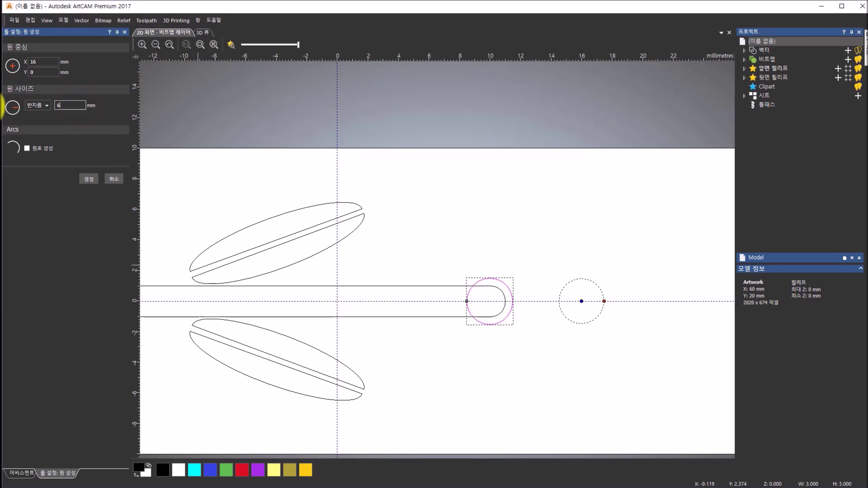
{"action": "left_click", "coordinate": [90, 178]}
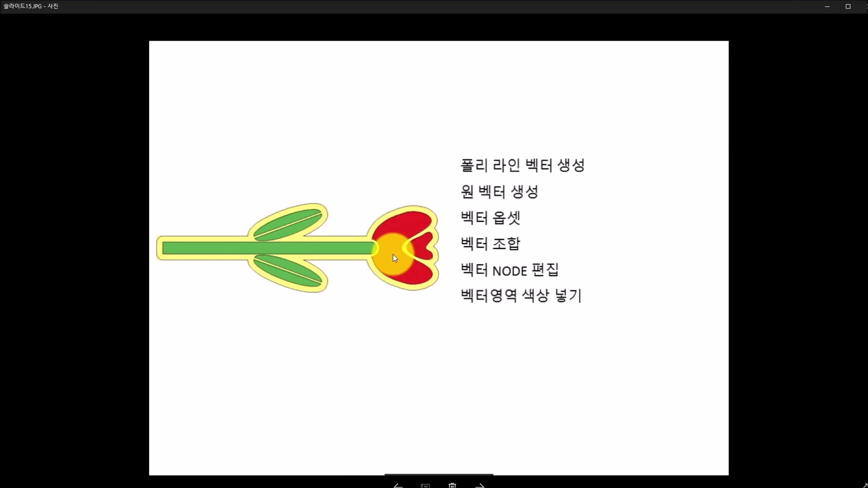
{"action": "scroll", "coordinate": [393, 254], "scroll_direction": "up", "scroll_amount": 3}
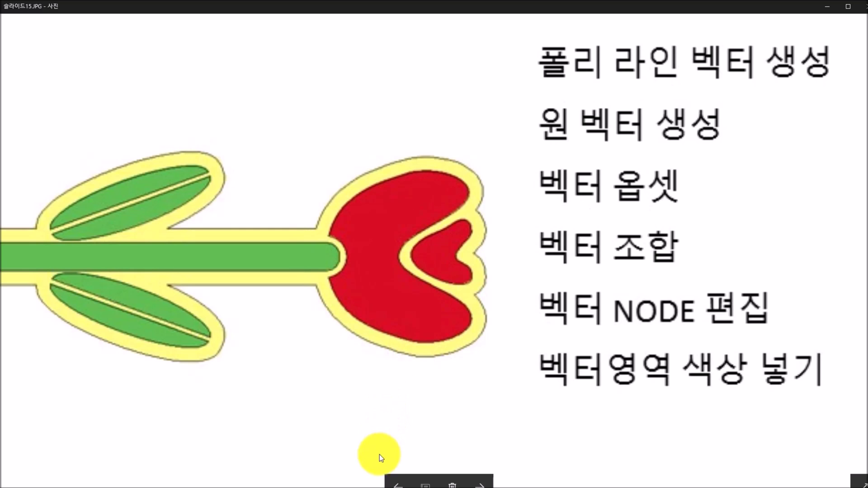
{"action": "key", "text": "alt+Tab"}
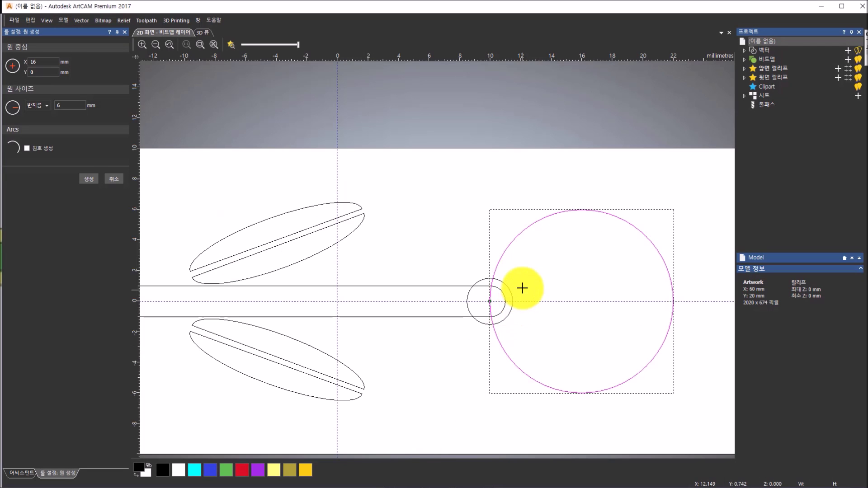
{"action": "scroll", "coordinate": [523, 288], "scroll_direction": "up", "scroll_amount": 4}
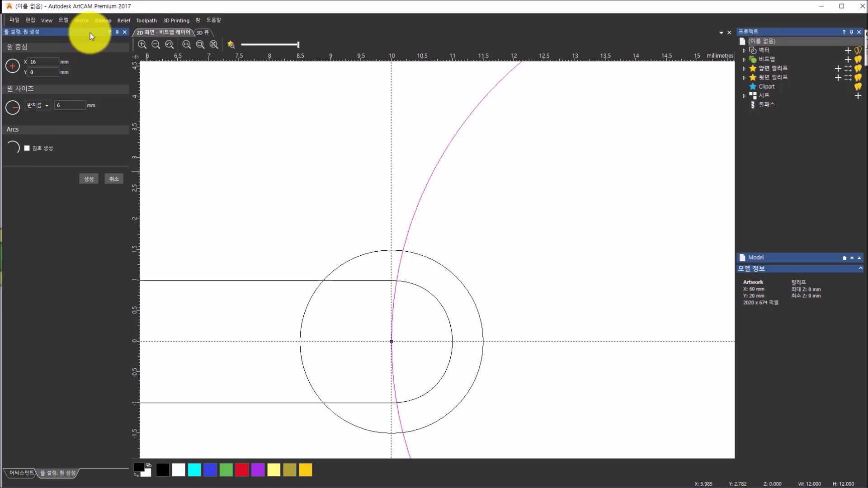
{"action": "left_click", "coordinate": [123, 31]}
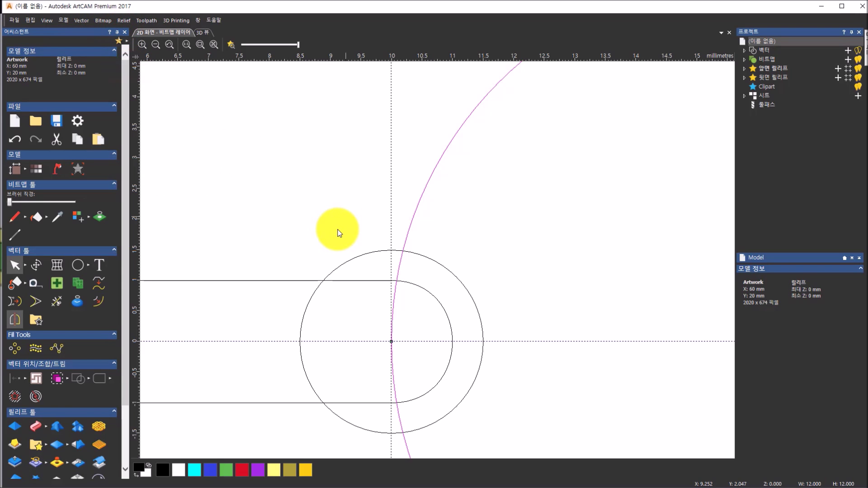
- Subtract the small circle at the stem's rounded end from the large flower-head circle
{"action": "left_click", "coordinate": [89, 380]}
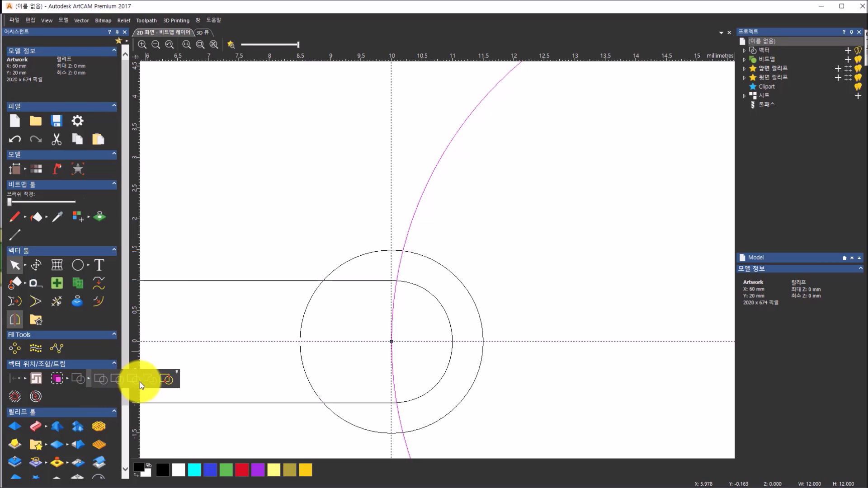
{"action": "left_click", "coordinate": [165, 380]}
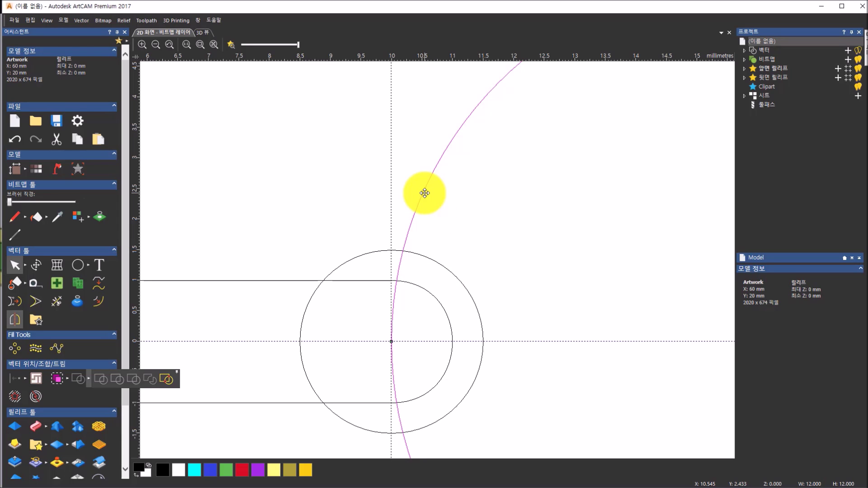
{"action": "left_click", "coordinate": [429, 258], "text": "shift"}
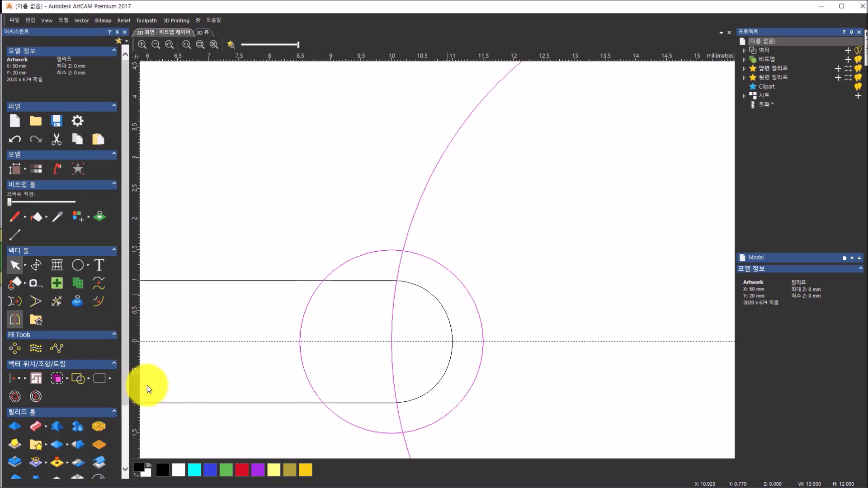
{"action": "left_click", "coordinate": [91, 379]}
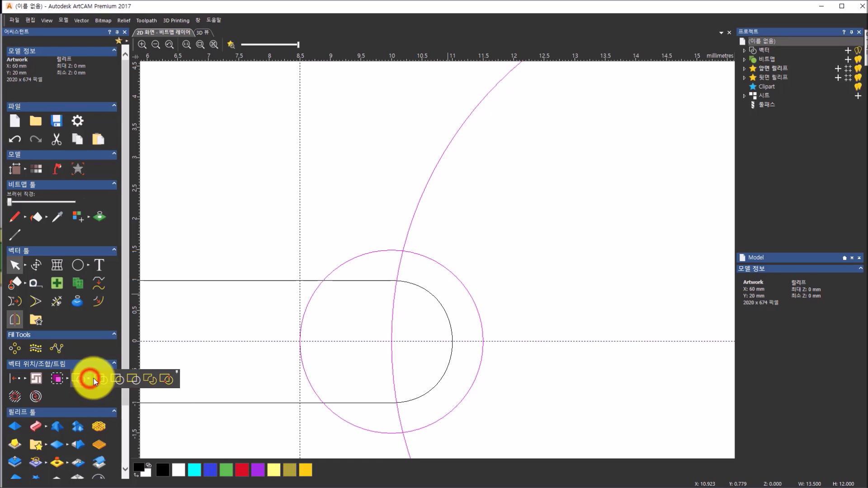
{"action": "left_click", "coordinate": [133, 383]}
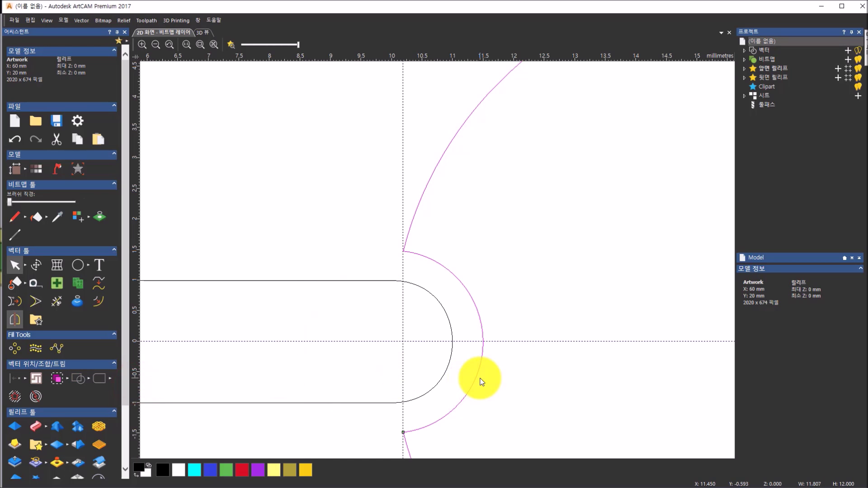
- Start node editing on the notched flower-head circle
{"action": "scroll", "coordinate": [481, 379], "scroll_direction": "down", "scroll_amount": 4}
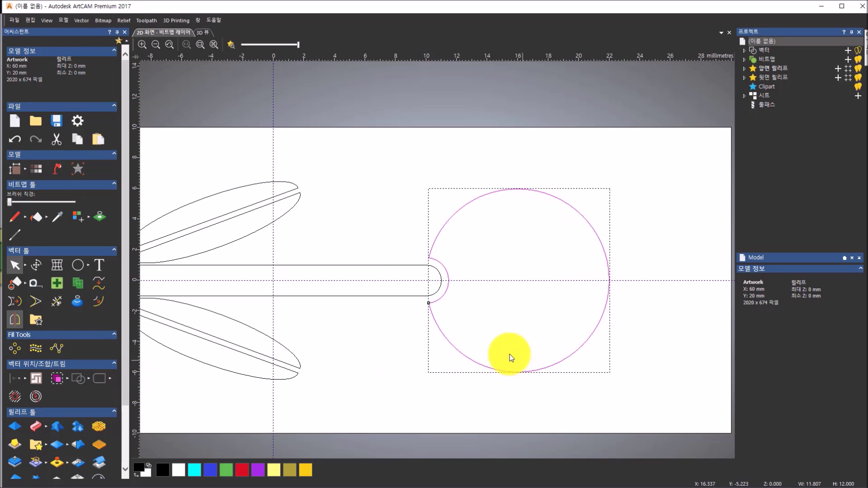
{"action": "left_click", "coordinate": [444, 282], "text": "shift"}
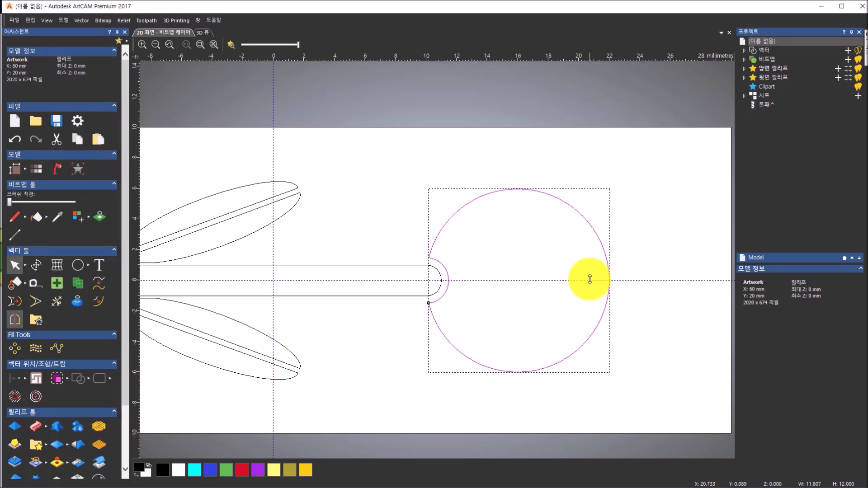
{"action": "left_click", "coordinate": [26, 267]}
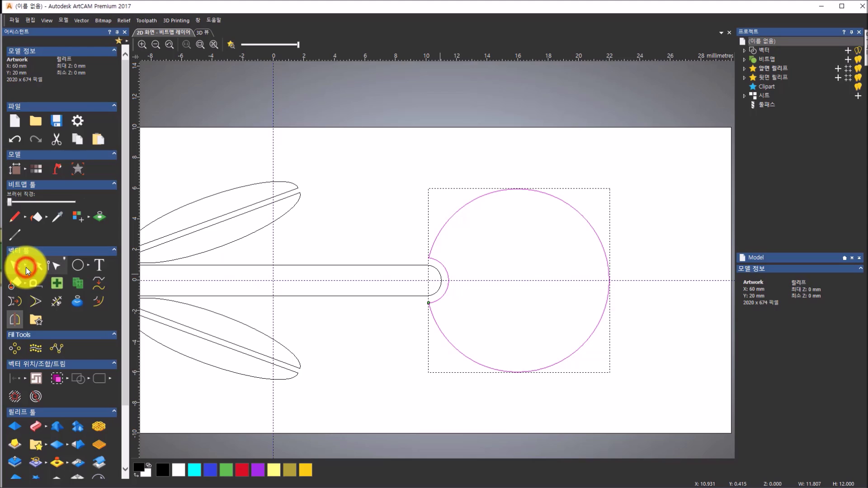
{"action": "left_click", "coordinate": [54, 267]}
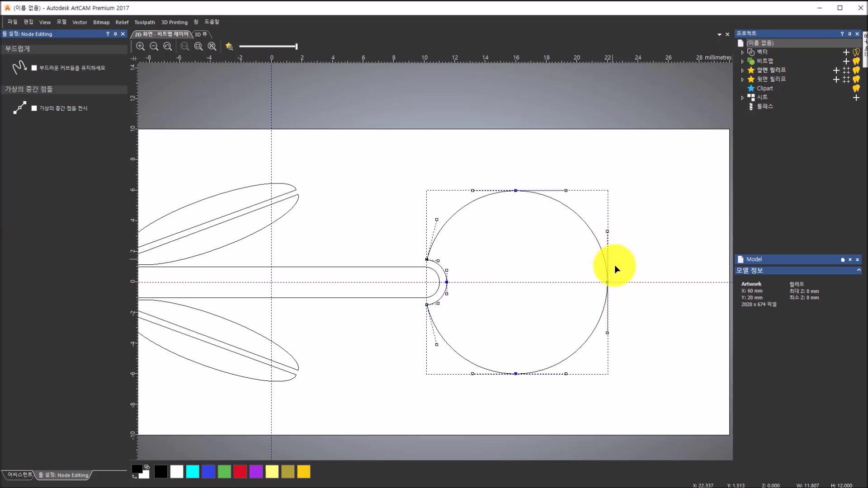
- Try moving the flower-head circle's rightmost node slightly inward and undo the move
{"action": "mouse_move", "coordinate": [606, 283]}
{"action": "left_mouse_down"}
{"action": "mouse_move", "coordinate": [489, 280]}
{"action": "mouse_move", "coordinate": [603, 277]}
{"action": "left_mouse_up"}
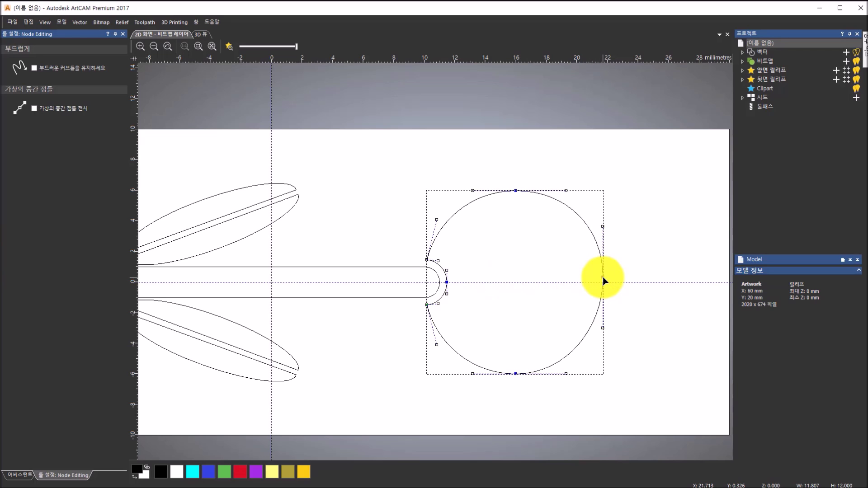
{"action": "key", "text": "ctrl+z"}
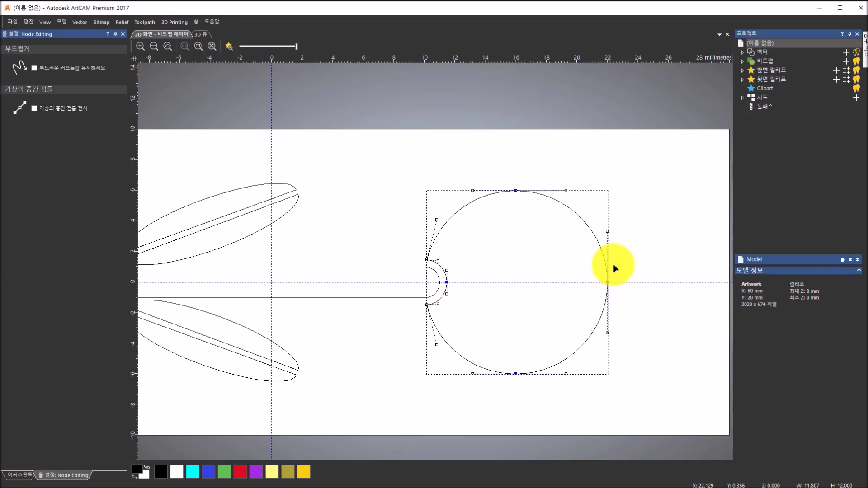
- Insert a node above and below the flower head's rightmost node and pull that node inward along the centreline to about X 13.4 mm
{"action": "right_click", "coordinate": [584, 221]}
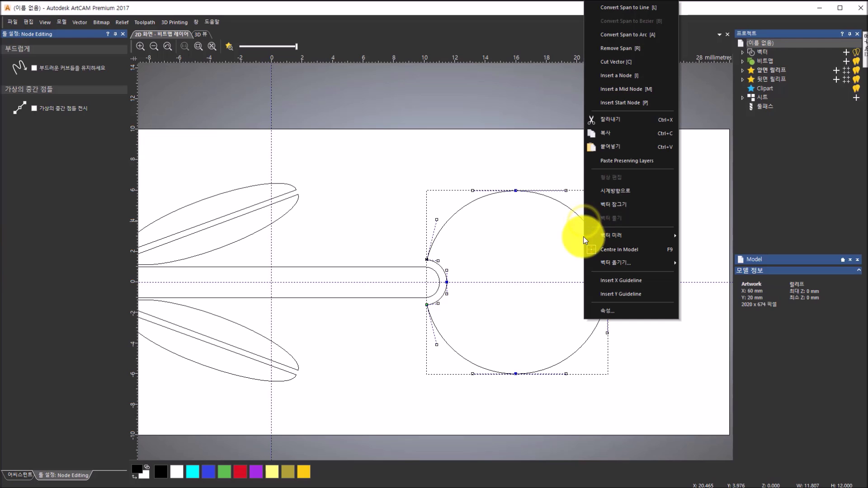
{"action": "left_click", "coordinate": [636, 78]}
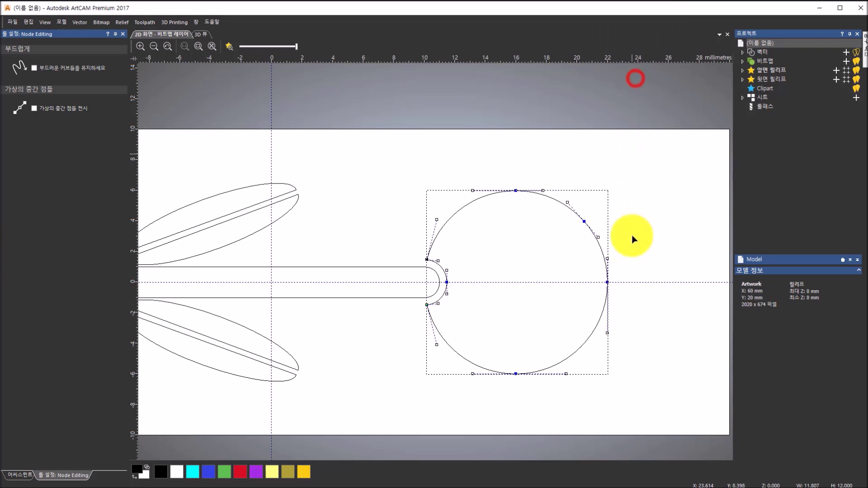
{"action": "right_click", "coordinate": [583, 347]}
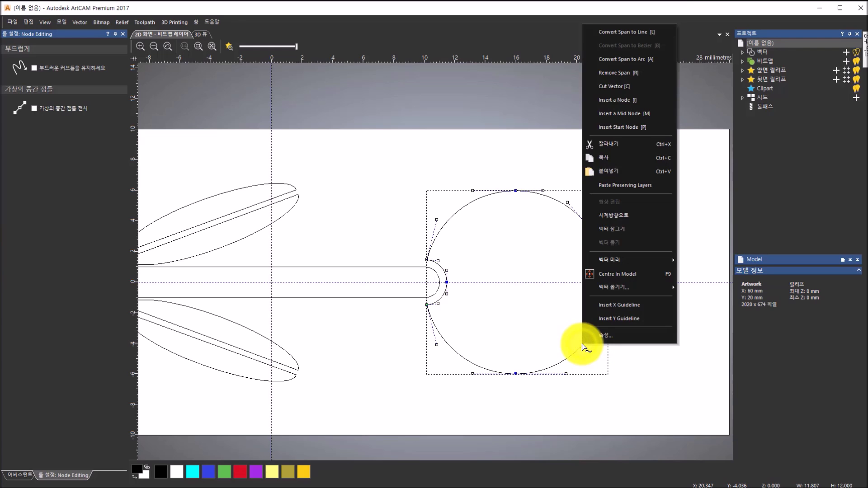
{"action": "left_click", "coordinate": [614, 100]}
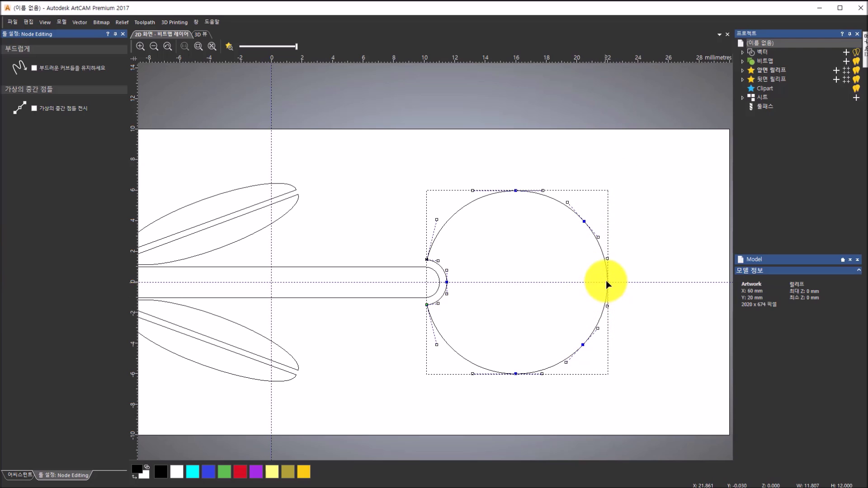
{"action": "left_click_drag", "start_coordinate": [607, 282], "coordinate": [505, 282]}
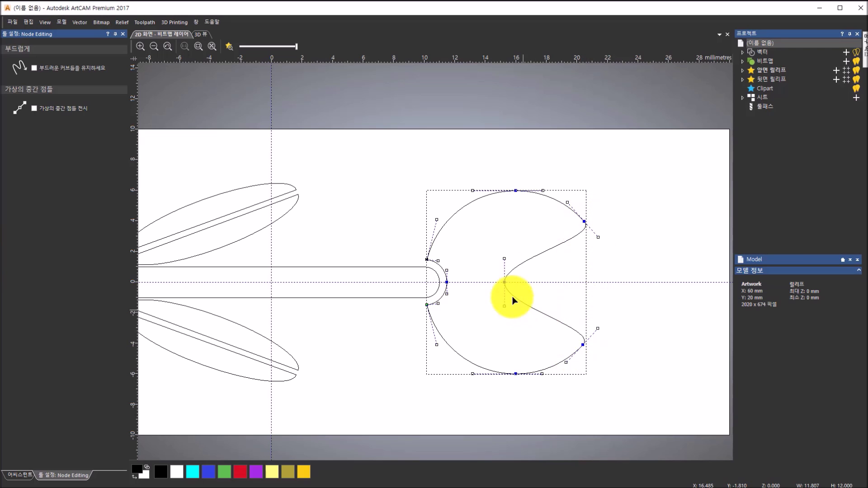
{"action": "left_click_drag", "start_coordinate": [504, 283], "coordinate": [476, 282]}
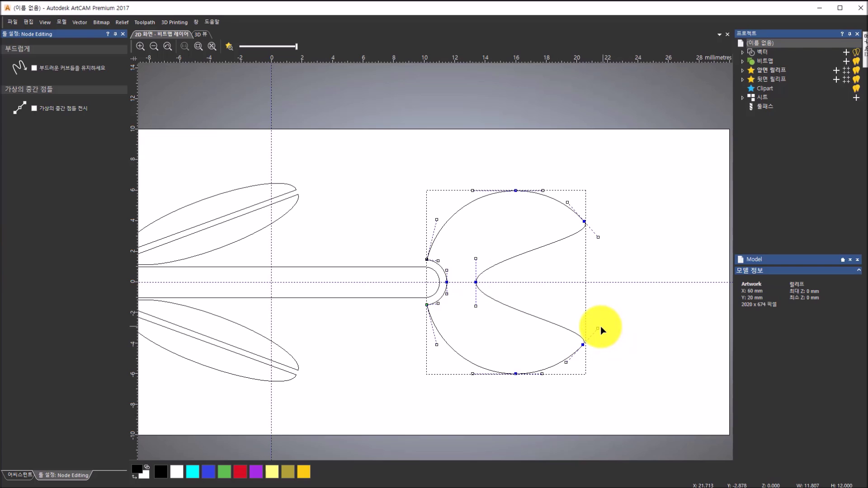
- Adjust the curve handles at the outer petals' tips to make the upper and lower lobes fuller and rounder
{"action": "left_click_drag", "start_coordinate": [597, 328], "coordinate": [591, 322]}
{"action": "left_click_drag", "start_coordinate": [598, 237], "coordinate": [595, 242]}
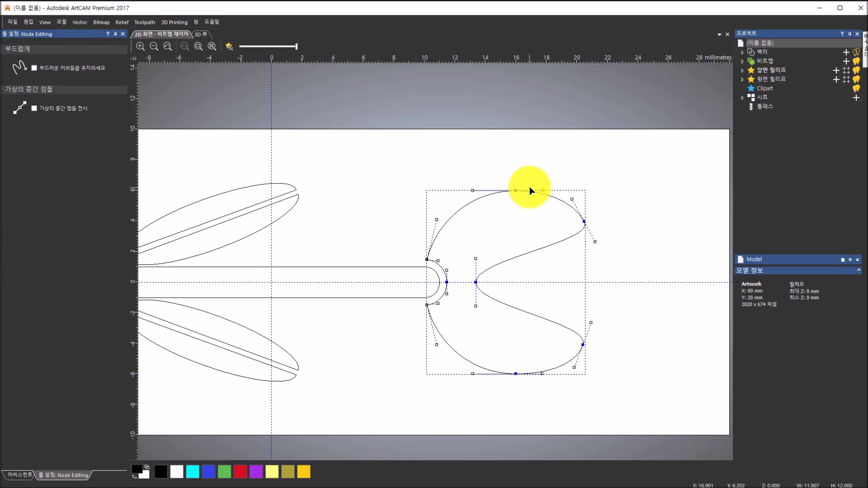
{"action": "left_click_drag", "start_coordinate": [543, 190], "coordinate": [580, 201]}
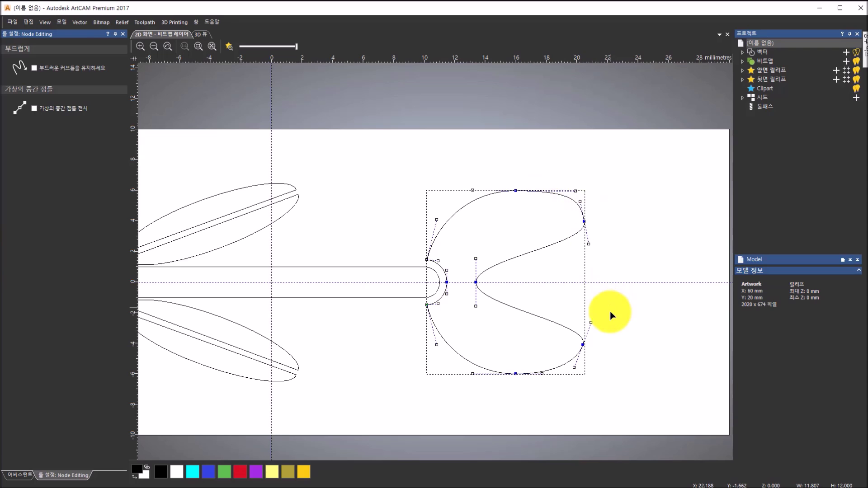
{"action": "left_click_drag", "start_coordinate": [543, 374], "coordinate": [582, 361]}
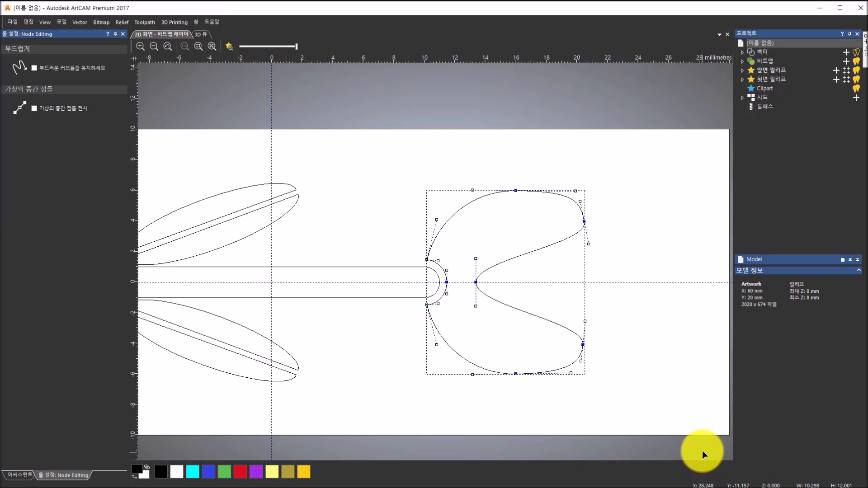
- Draw a closed, smoothed polyline for a heart-shaped inner petal about 6.2 x 4.7 mm inside the flower head's notch and close polyline creation
{"action": "left_click", "coordinate": [19, 474]}
{"action": "left_click", "coordinate": [88, 268]}
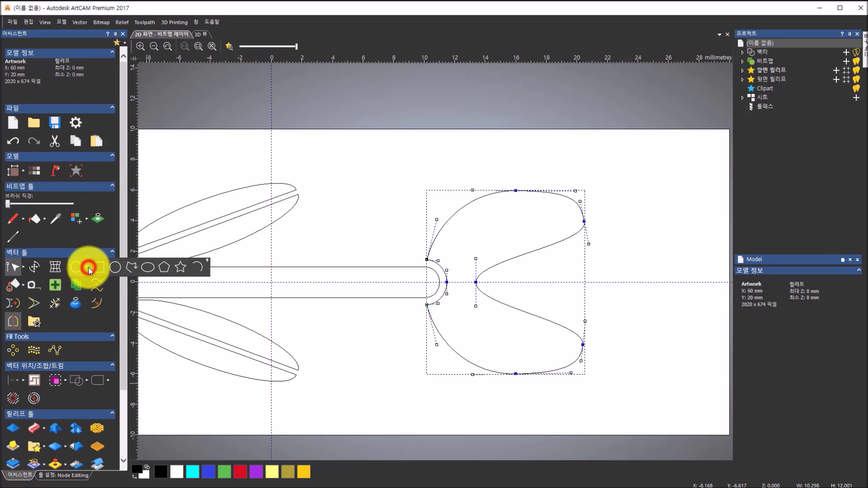
{"action": "left_click", "coordinate": [135, 268]}
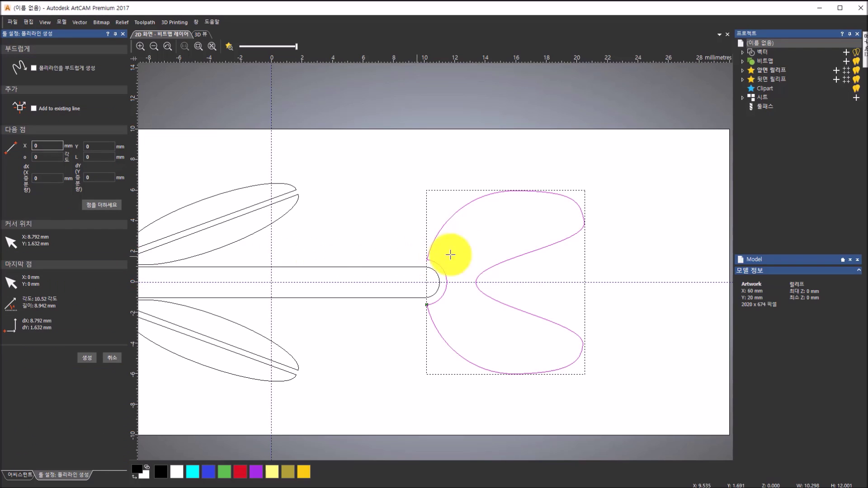
{"action": "left_click", "coordinate": [76, 70]}
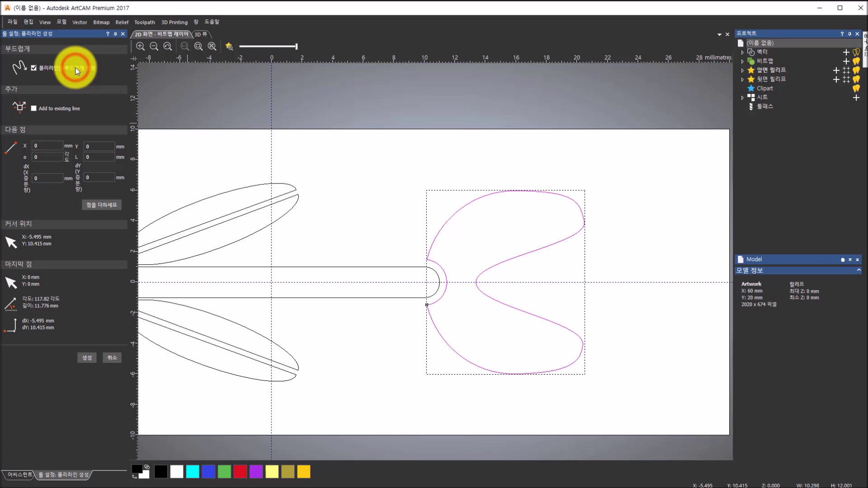
{"action": "left_click", "coordinate": [567, 250]}
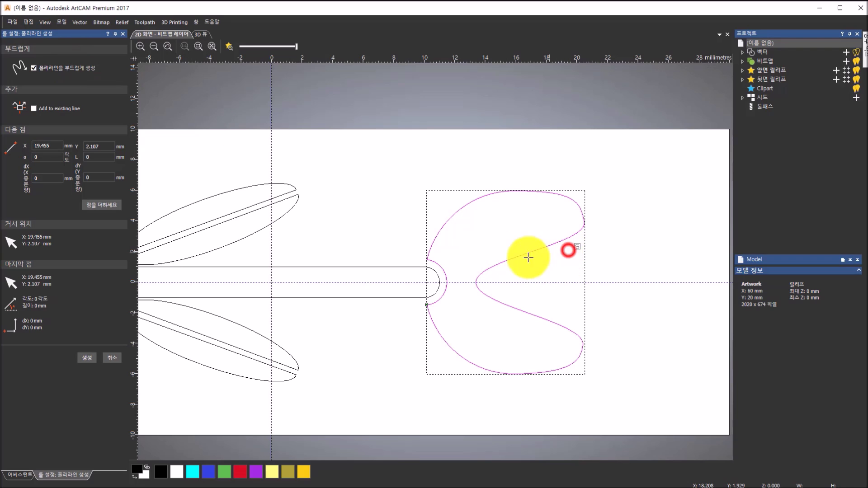
{"action": "left_click", "coordinate": [501, 271]}
{"action": "left_click", "coordinate": [489, 283]}
{"action": "left_click", "coordinate": [497, 290]}
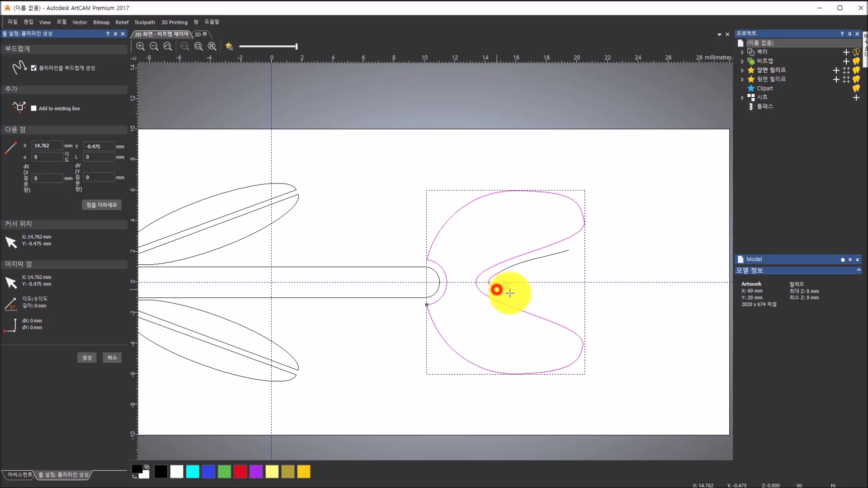
{"action": "left_click", "coordinate": [544, 309]}
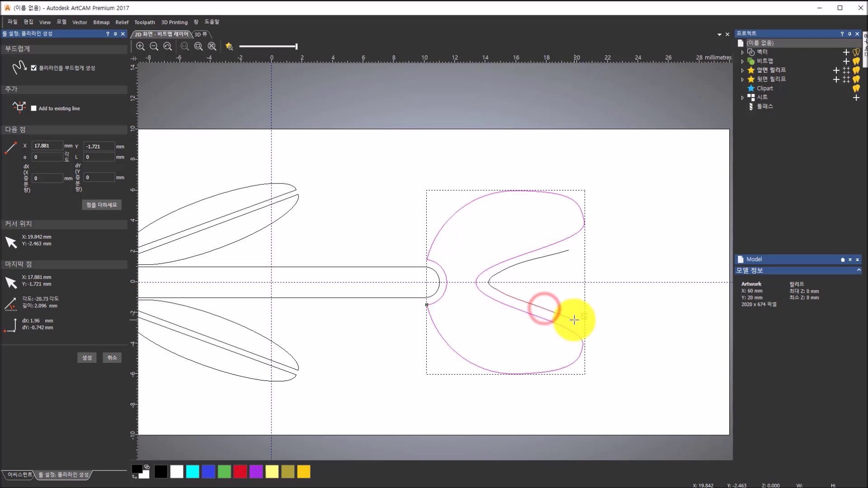
{"action": "left_click", "coordinate": [573, 319]}
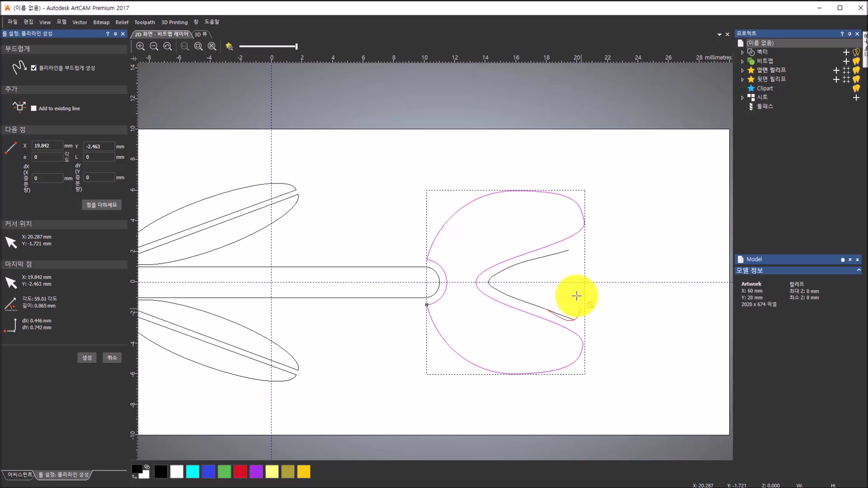
{"action": "left_click", "coordinate": [580, 295]}
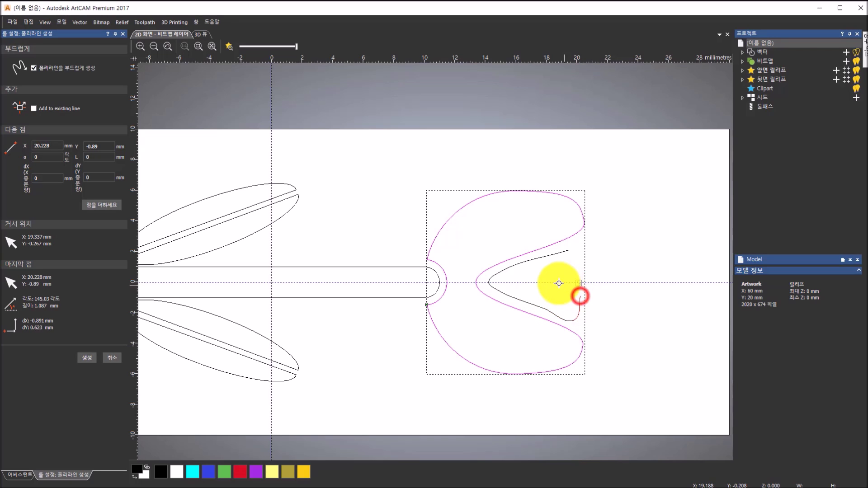
{"action": "left_click", "coordinate": [567, 282]}
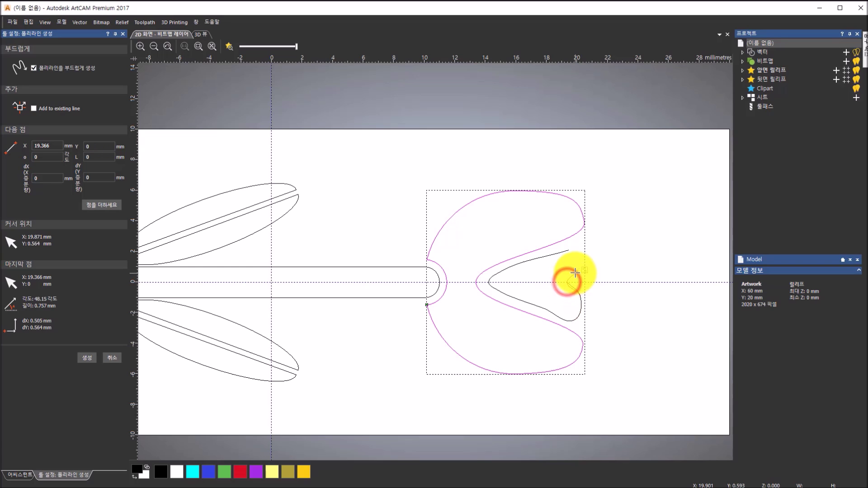
{"action": "left_click", "coordinate": [575, 268]}
{"action": "left_click", "coordinate": [583, 257]}
{"action": "left_click", "coordinate": [568, 250]}
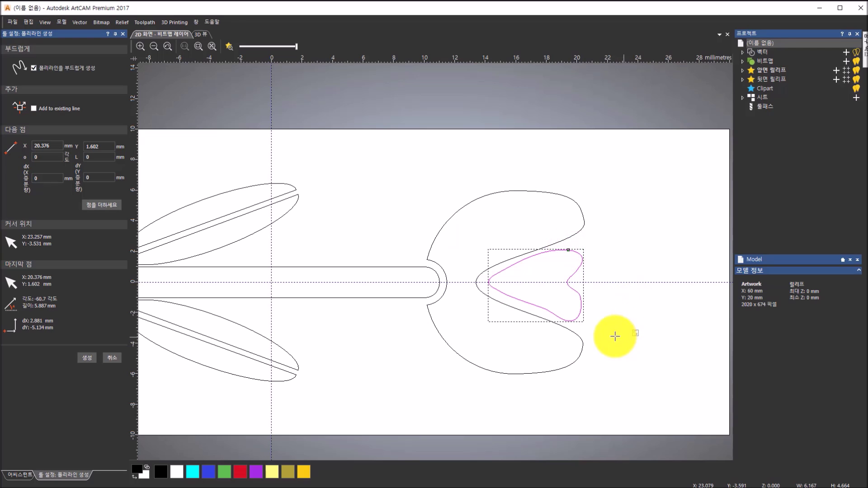
{"action": "scroll", "coordinate": [599, 331], "scroll_direction": "up", "scroll_amount": 2}
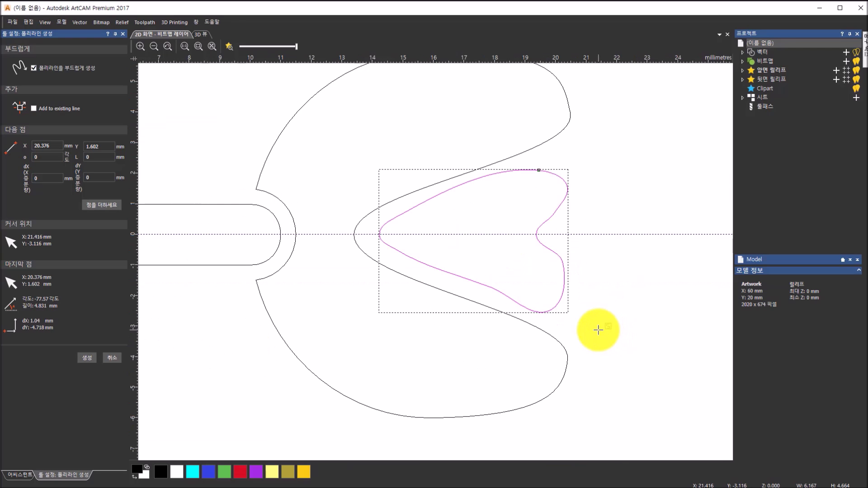
{"action": "left_click", "coordinate": [118, 357]}
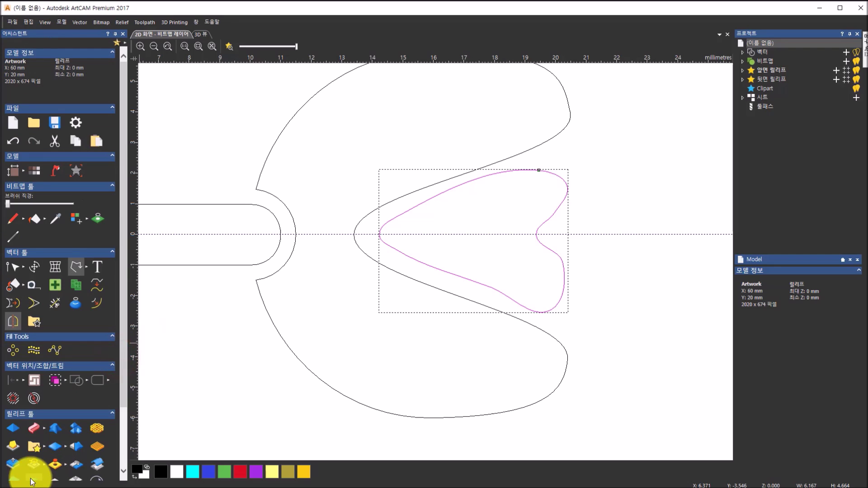
- Node-edit the inner petal: lower its upper-edge handle, delete the node between notch and upper lobe, and shift the one below the notch
{"action": "left_click", "coordinate": [25, 265]}
{"action": "left_click", "coordinate": [49, 264]}
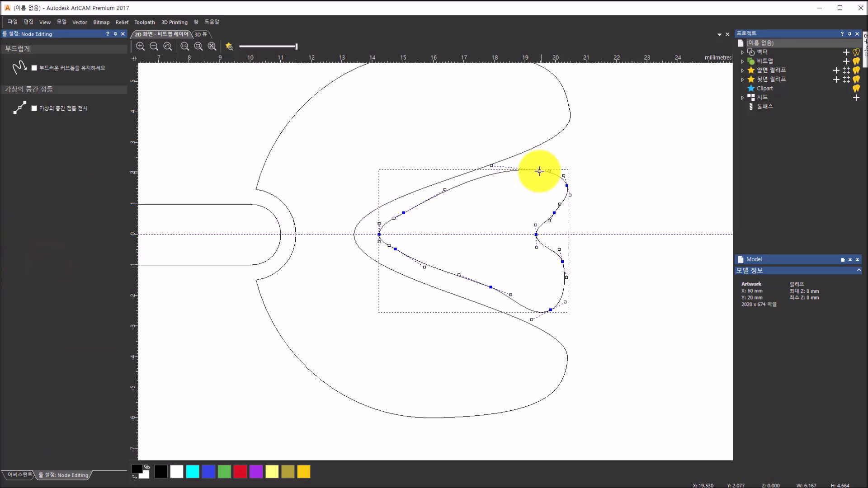
{"action": "left_click_drag", "start_coordinate": [492, 165], "coordinate": [490, 174]}
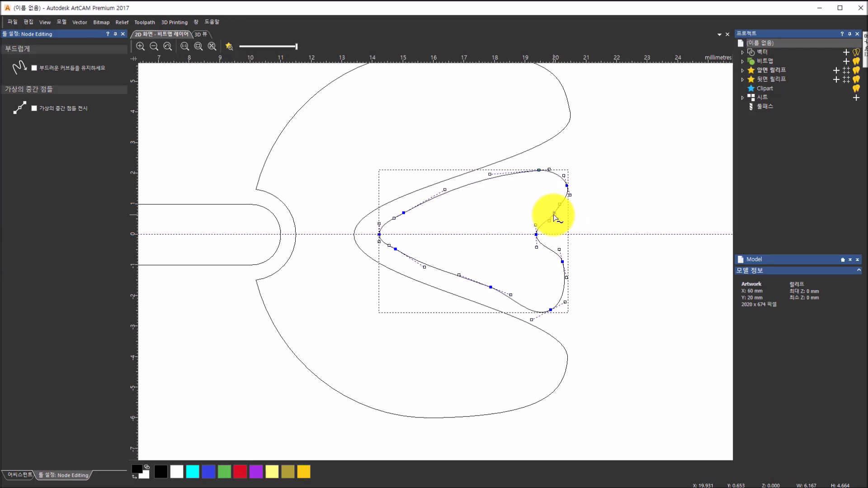
{"action": "left_click_drag", "start_coordinate": [554, 213], "coordinate": [551, 209]}
{"action": "right_click", "coordinate": [552, 211]}
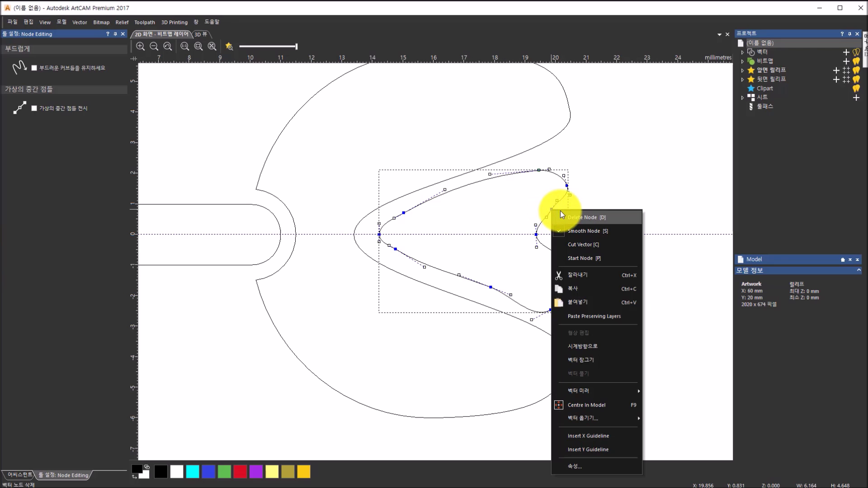
{"action": "left_click", "coordinate": [595, 217]}
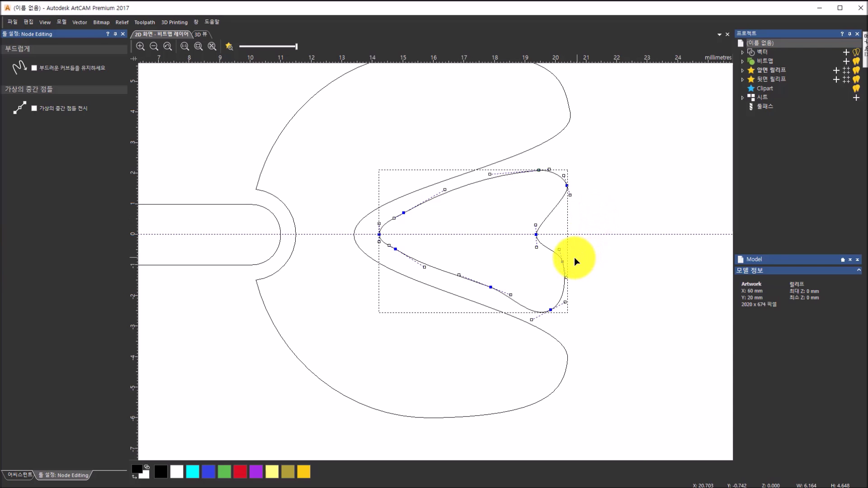
{"action": "left_click_drag", "start_coordinate": [562, 263], "coordinate": [555, 258]}
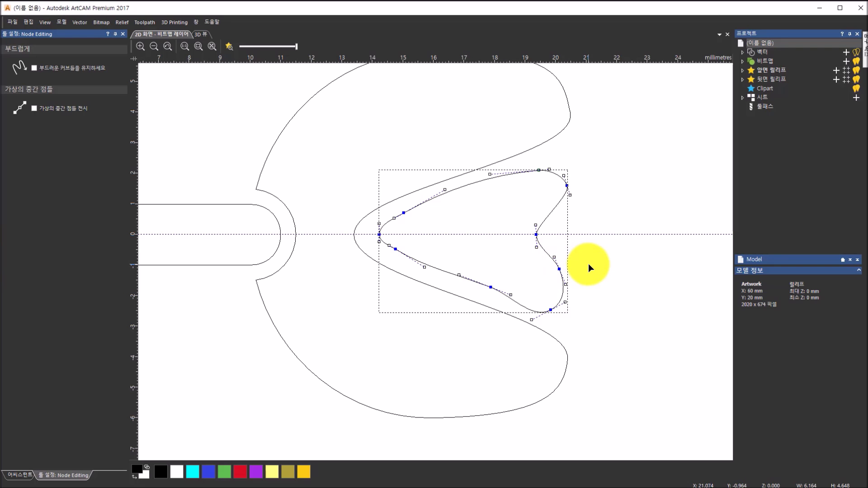
{"action": "left_click", "coordinate": [587, 264]}
- Compare the whole flower drawing with the reference slide in the photo viewer and return to the drawing
{"action": "scroll", "coordinate": [571, 255], "scroll_direction": "up", "scroll_amount": 1}
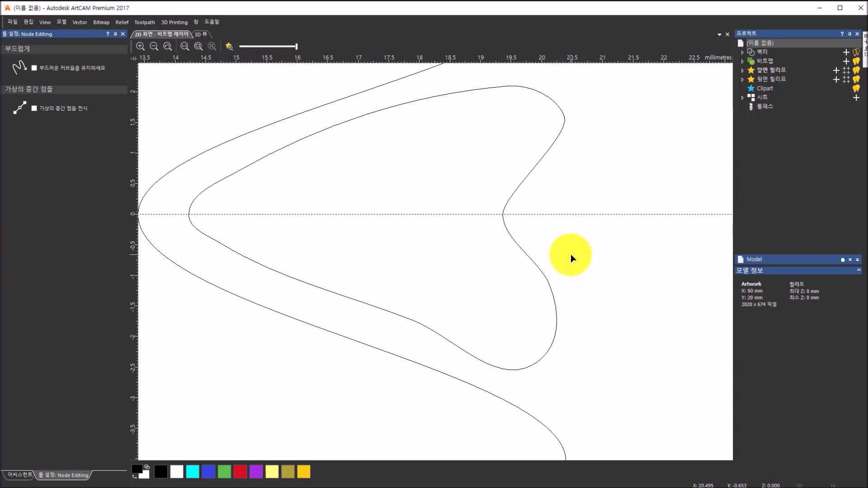
{"action": "scroll", "coordinate": [571, 254], "scroll_direction": "down", "scroll_amount": 1}
{"action": "scroll", "coordinate": [570, 254], "scroll_direction": "down", "scroll_amount": 1}
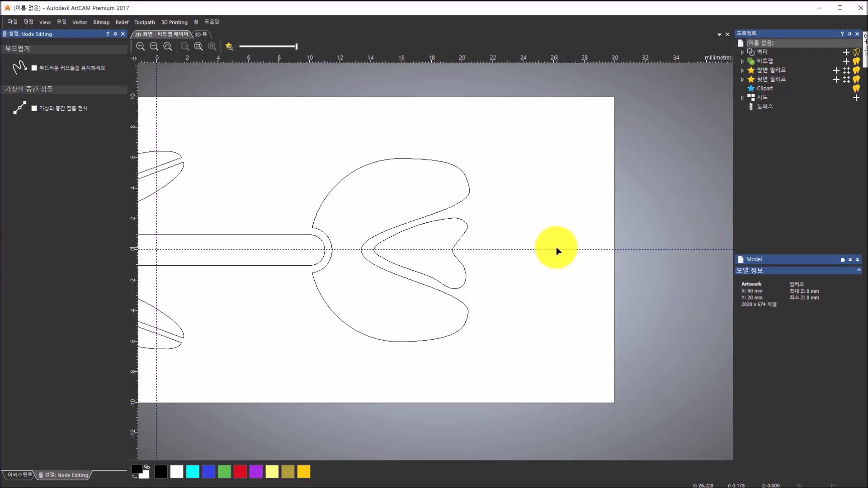
{"action": "left_click", "coordinate": [199, 47]}
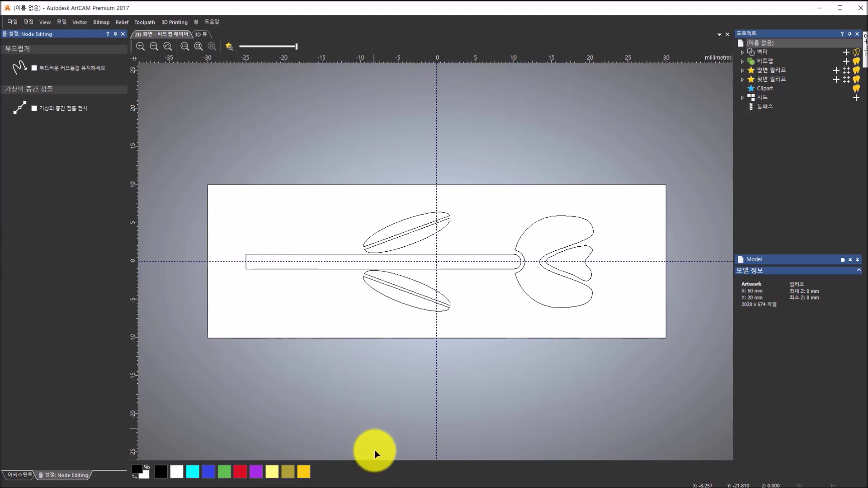
{"action": "left_click", "coordinate": [369, 487]}
{"action": "scroll", "coordinate": [333, 441], "scroll_direction": "down", "scroll_amount": 3}
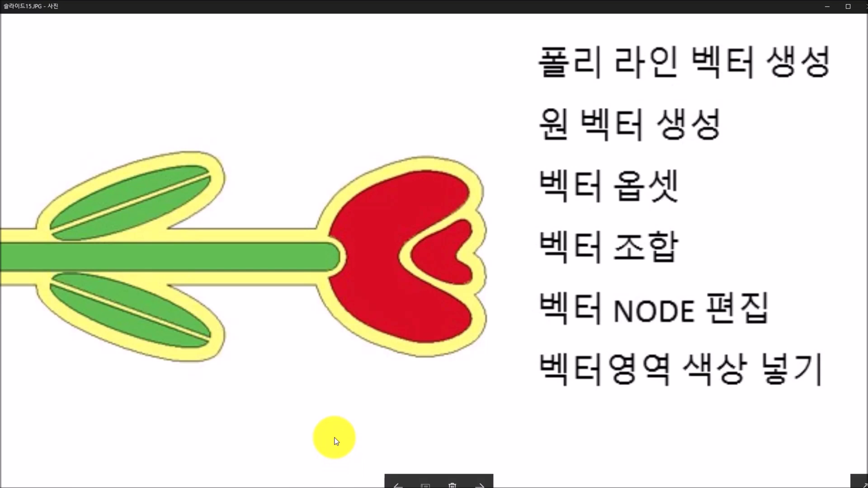
{"action": "scroll", "coordinate": [298, 409], "scroll_direction": "down", "scroll_amount": 2}
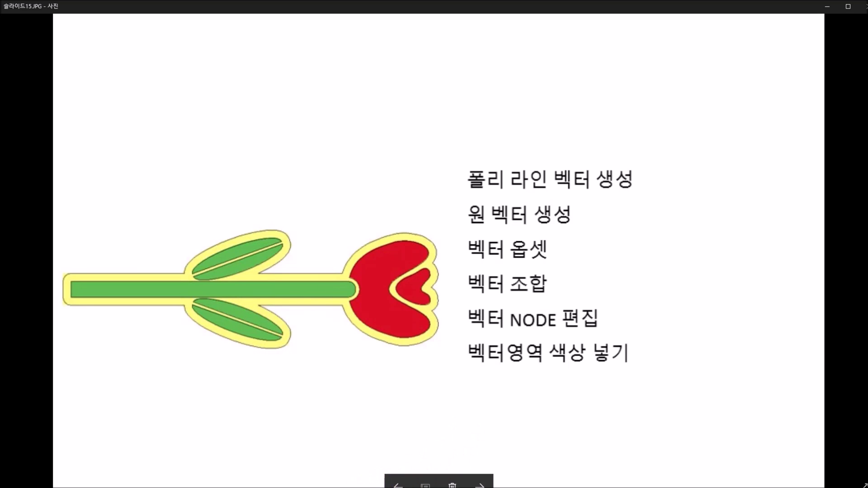
{"action": "left_click", "coordinate": [399, 487]}
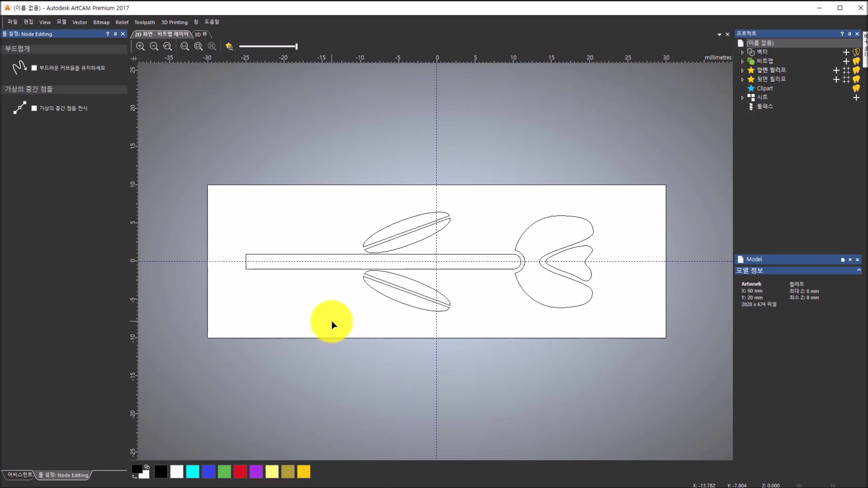
- Offset all the flower, stem and leaf vectors outwards by 1 mm with rounded corners, keeping the original vectors
{"action": "left_click", "coordinate": [20, 475]}
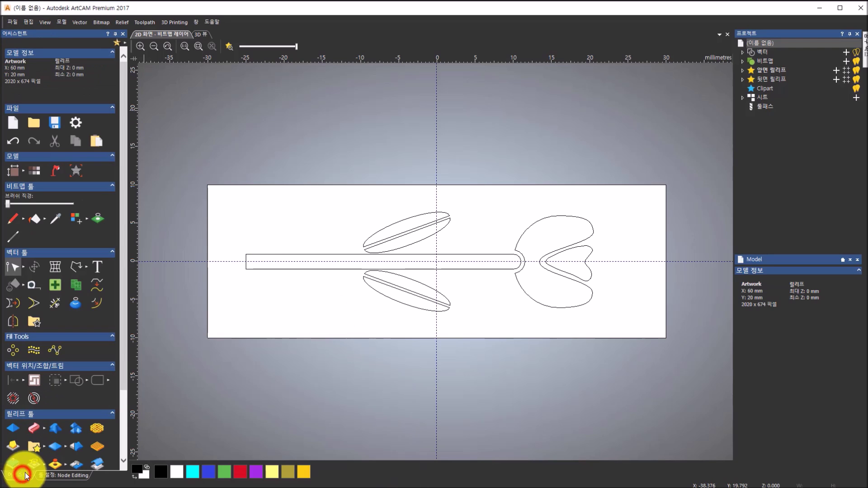
{"action": "left_click", "coordinate": [246, 305]}
{"action": "left_click_drag", "start_coordinate": [216, 130], "coordinate": [614, 357]}
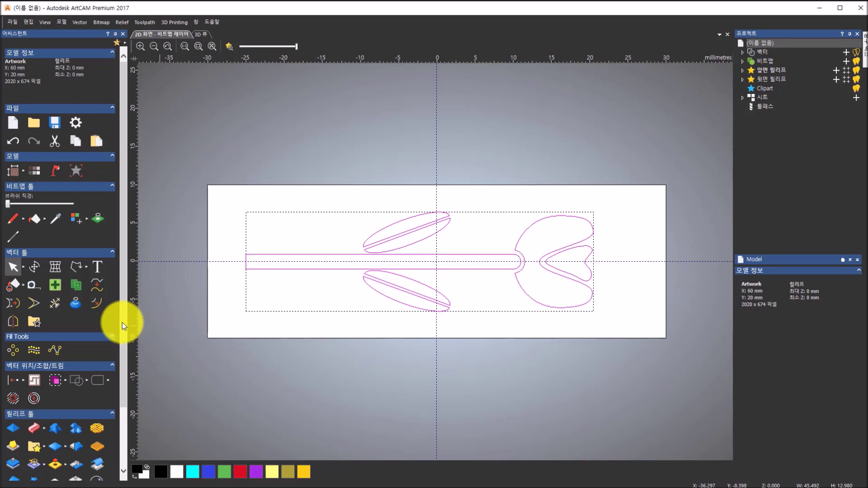
{"action": "left_click", "coordinate": [101, 305]}
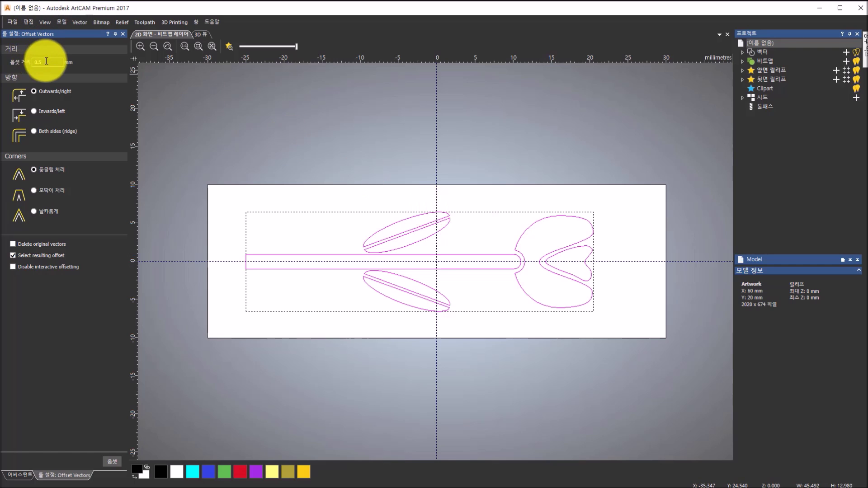
{"action": "double_click", "coordinate": [48, 62]}
{"action": "type", "text": "1"}
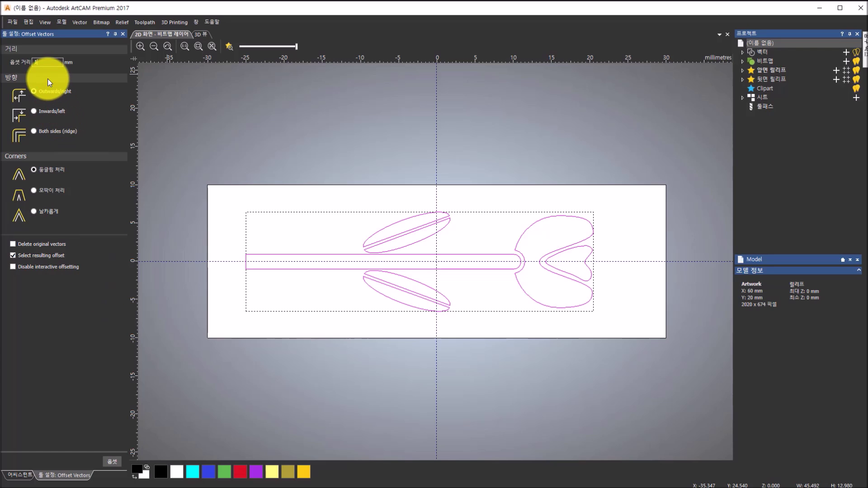
{"action": "left_click", "coordinate": [46, 64]}
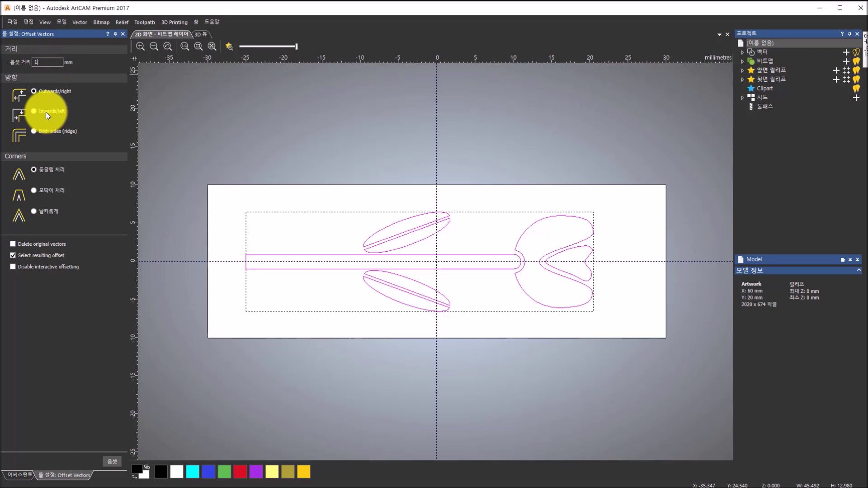
{"action": "left_click", "coordinate": [107, 465]}
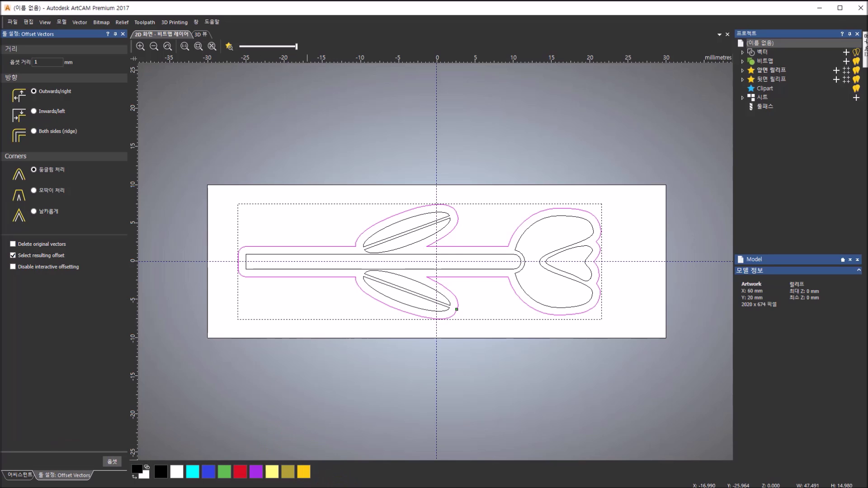
- Compare the offset outline with the reference slide in the photo viewer, return to ArtCAM and leave the offset tool
{"action": "left_click", "coordinate": [310, 487]}
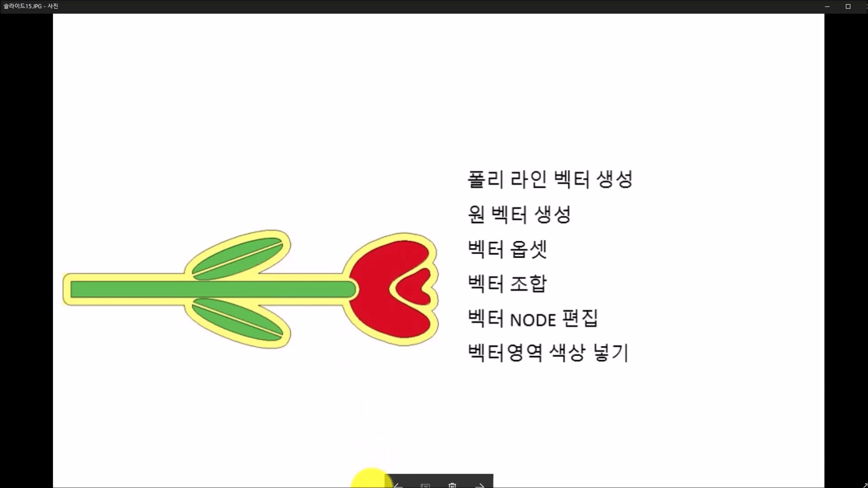
{"action": "left_click", "coordinate": [368, 487]}
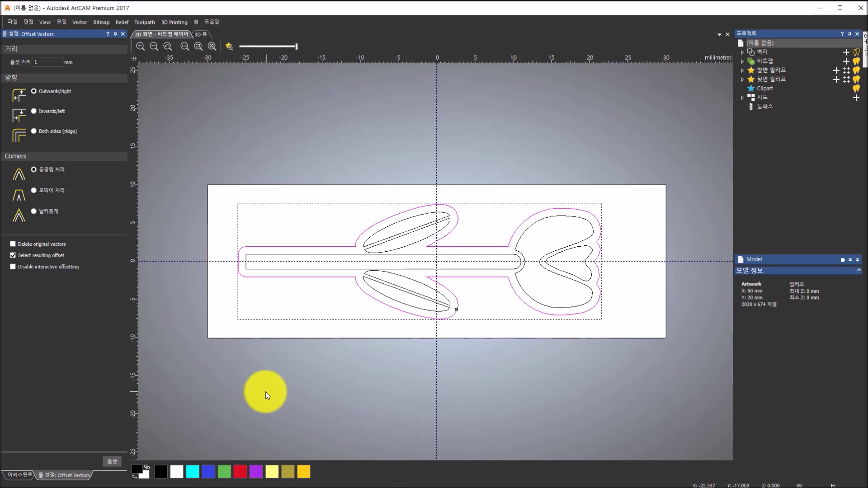
{"action": "left_click", "coordinate": [124, 34]}
{"action": "left_click", "coordinate": [165, 183]}
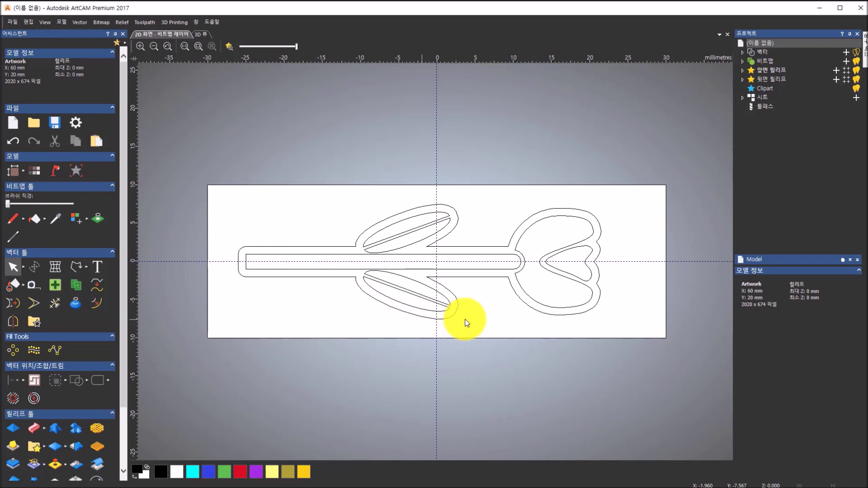
- Fill the offset outline around the whole flower with light yellow
{"action": "left_click", "coordinate": [458, 307]}
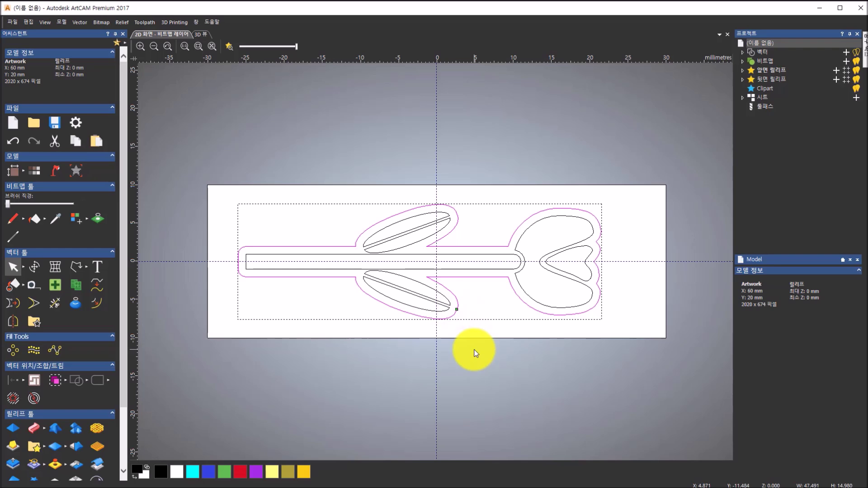
{"action": "left_click", "coordinate": [271, 474]}
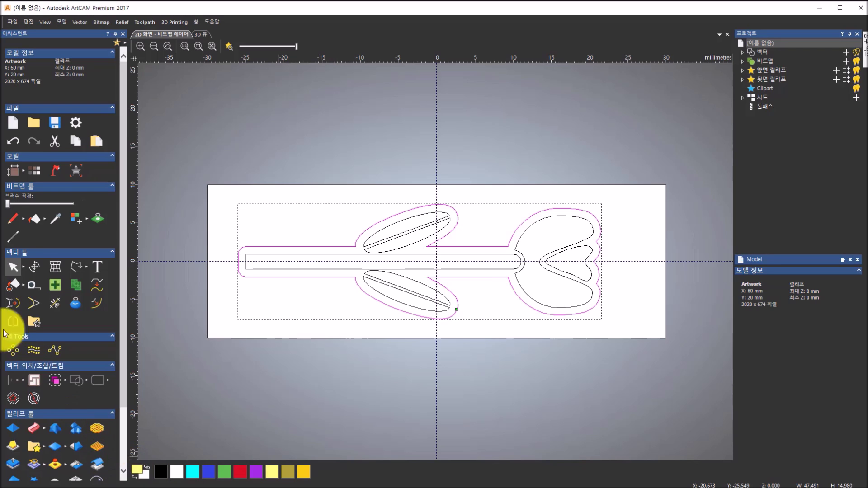
{"action": "left_click", "coordinate": [17, 286]}
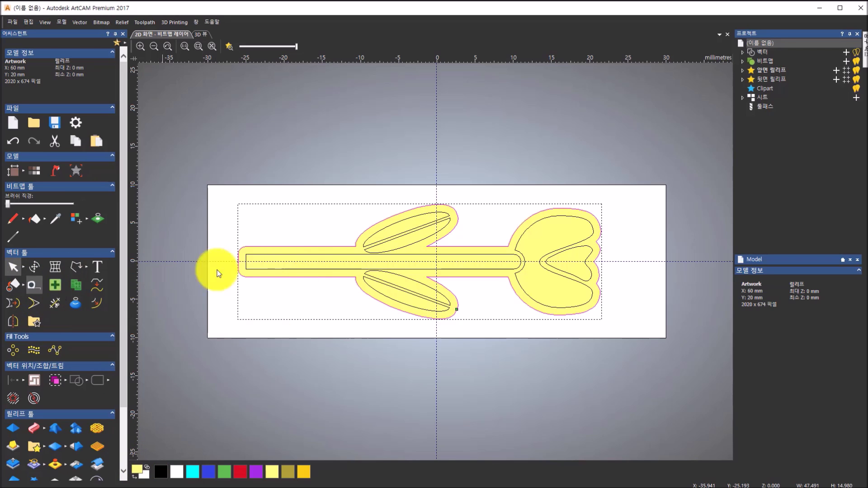
{"action": "left_click", "coordinate": [268, 300]}
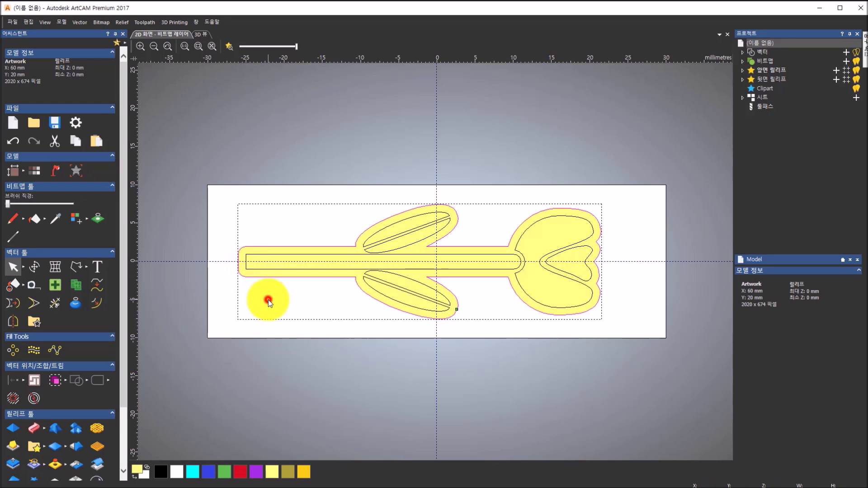
- Fill the stem and all four leaf halves with green and clear the selection
{"action": "left_click", "coordinate": [348, 271]}
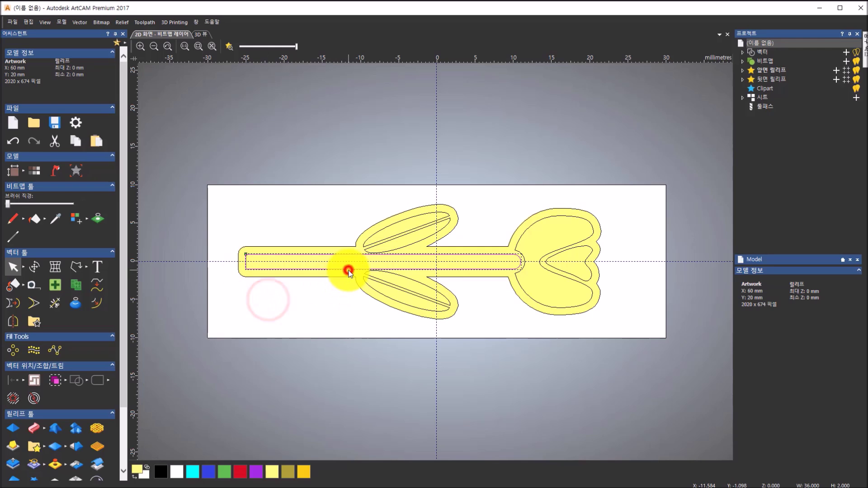
{"action": "left_click", "coordinate": [409, 279], "text": "shift"}
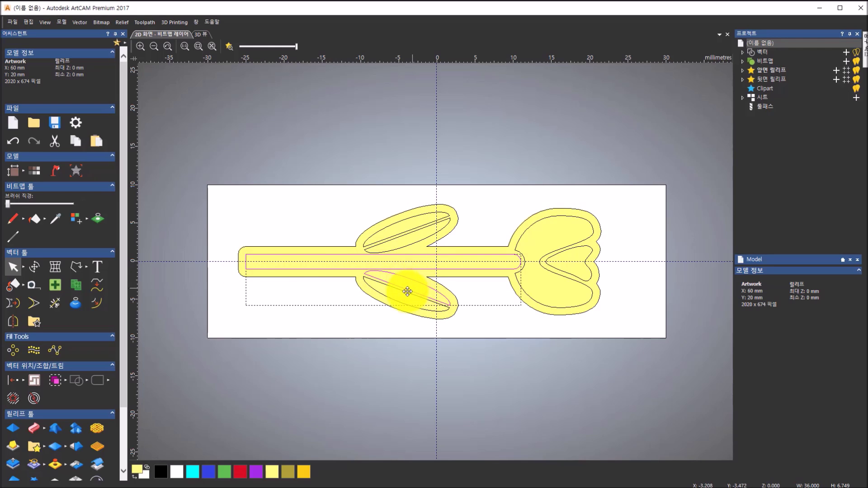
{"action": "left_click", "coordinate": [406, 292], "text": "shift"}
{"action": "left_click", "coordinate": [409, 246], "text": "shift"}
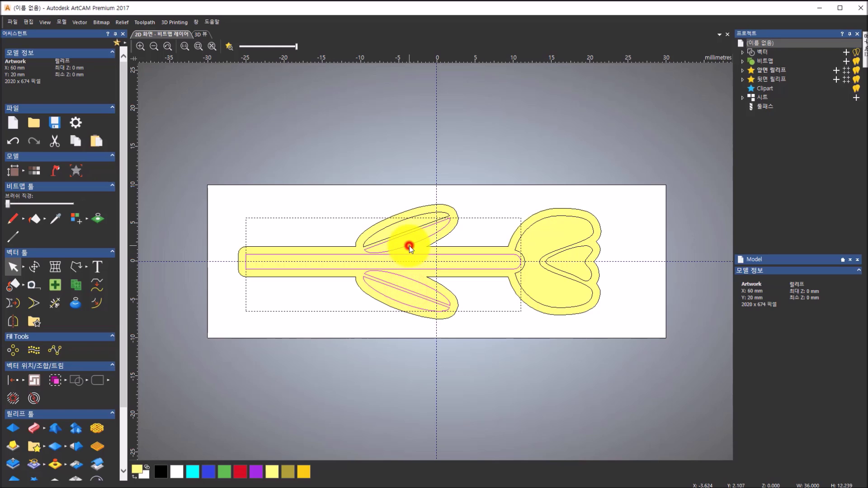
{"action": "left_click", "coordinate": [394, 224], "text": "shift"}
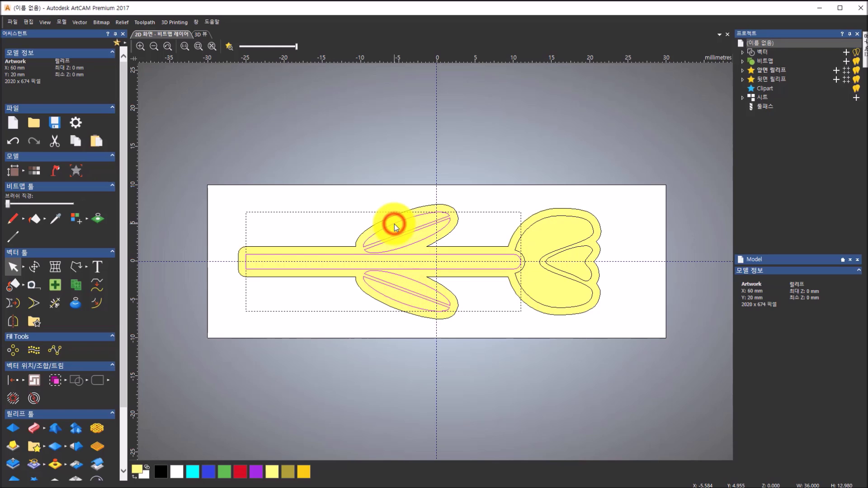
{"action": "left_click", "coordinate": [221, 471]}
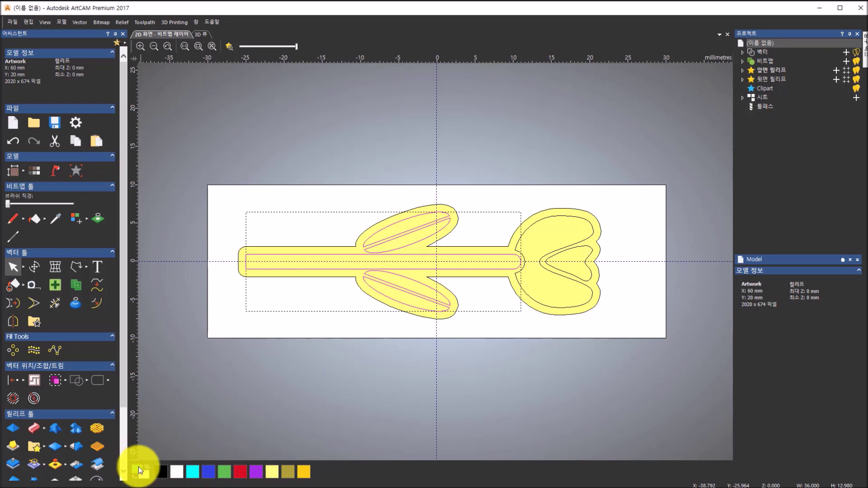
{"action": "left_click", "coordinate": [12, 286]}
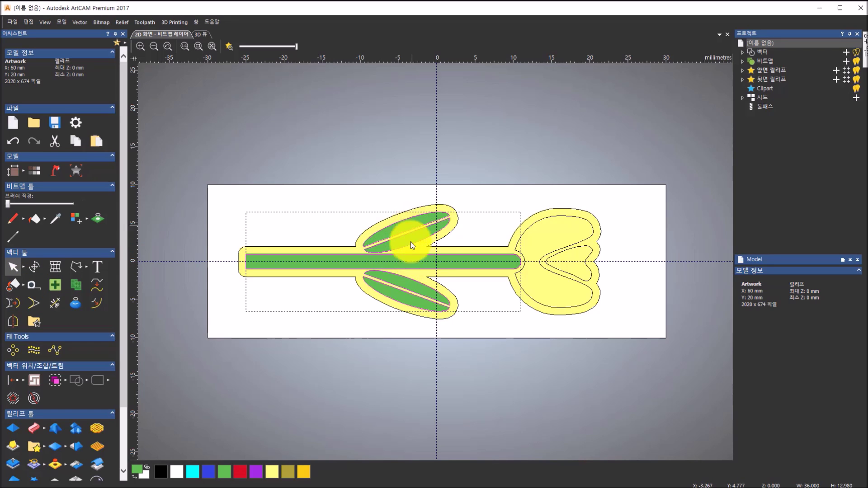
{"action": "left_click", "coordinate": [386, 374]}
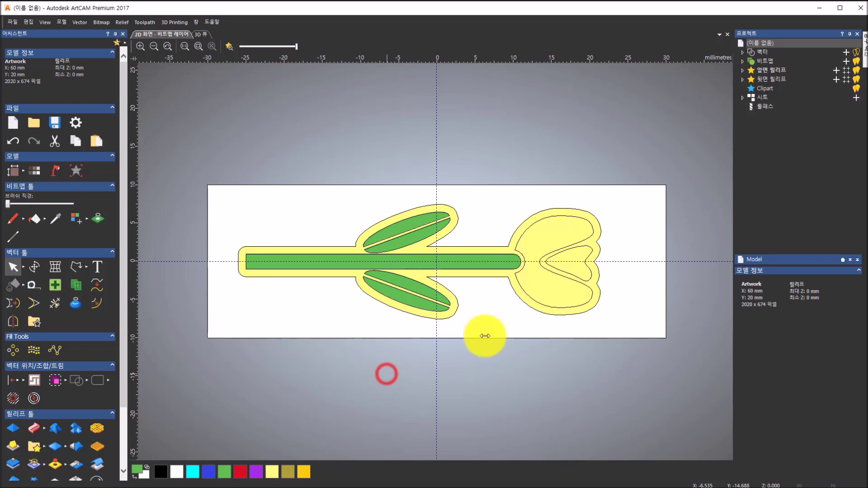
- Fill the outer petals and the heart-shaped inner petal with red and clear the selection
{"action": "left_click", "coordinate": [547, 307]}
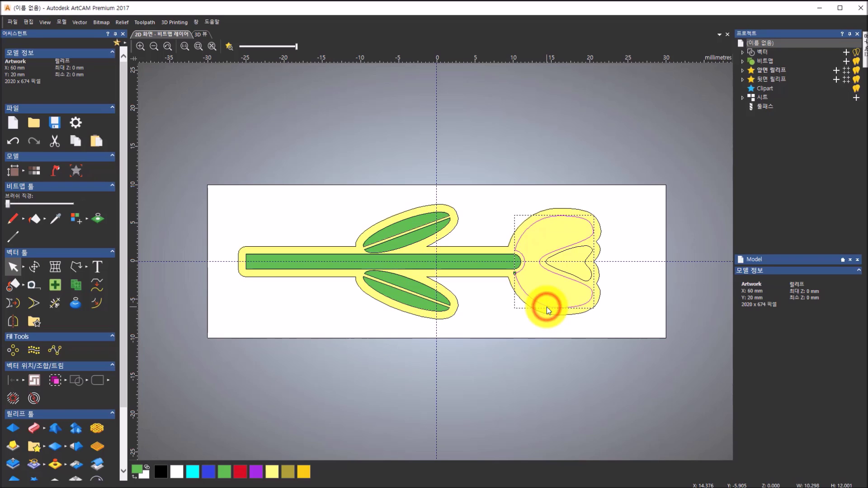
{"action": "left_click", "coordinate": [584, 278], "text": "shift"}
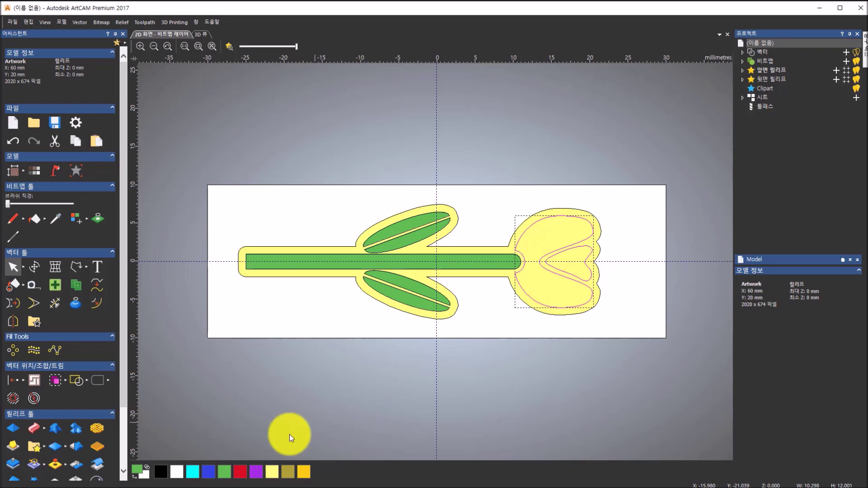
{"action": "left_click", "coordinate": [241, 473]}
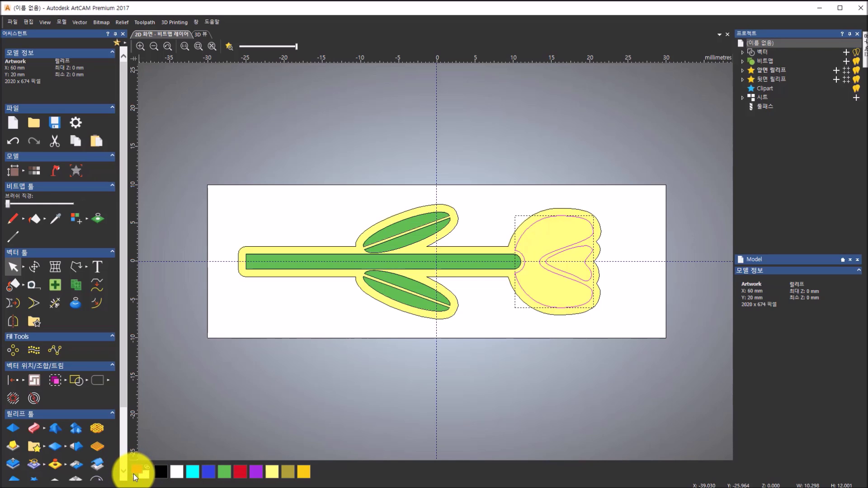
{"action": "left_click", "coordinate": [14, 286]}
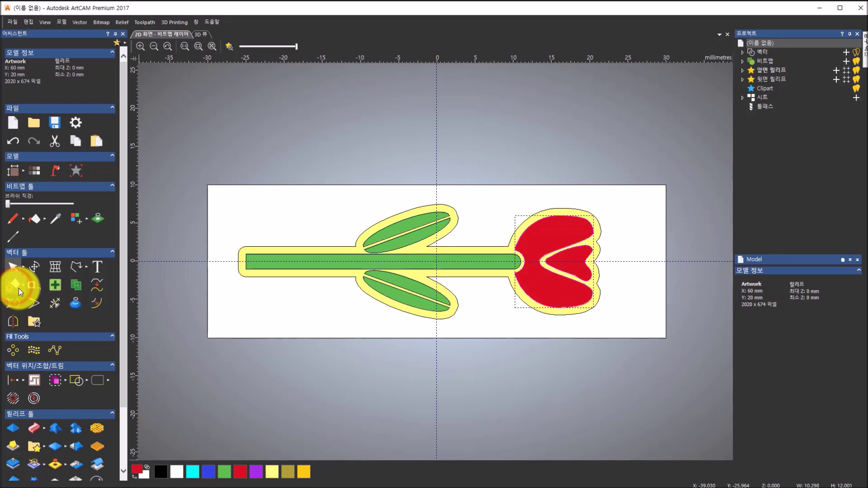
{"action": "left_click", "coordinate": [254, 372]}
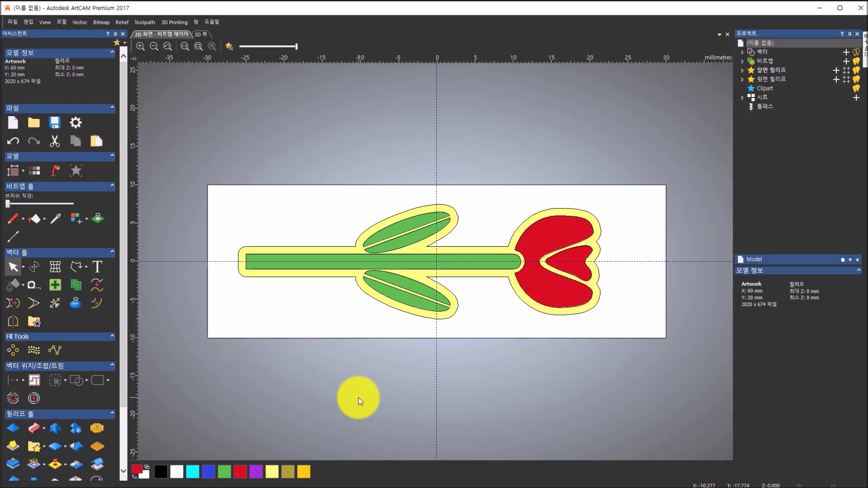